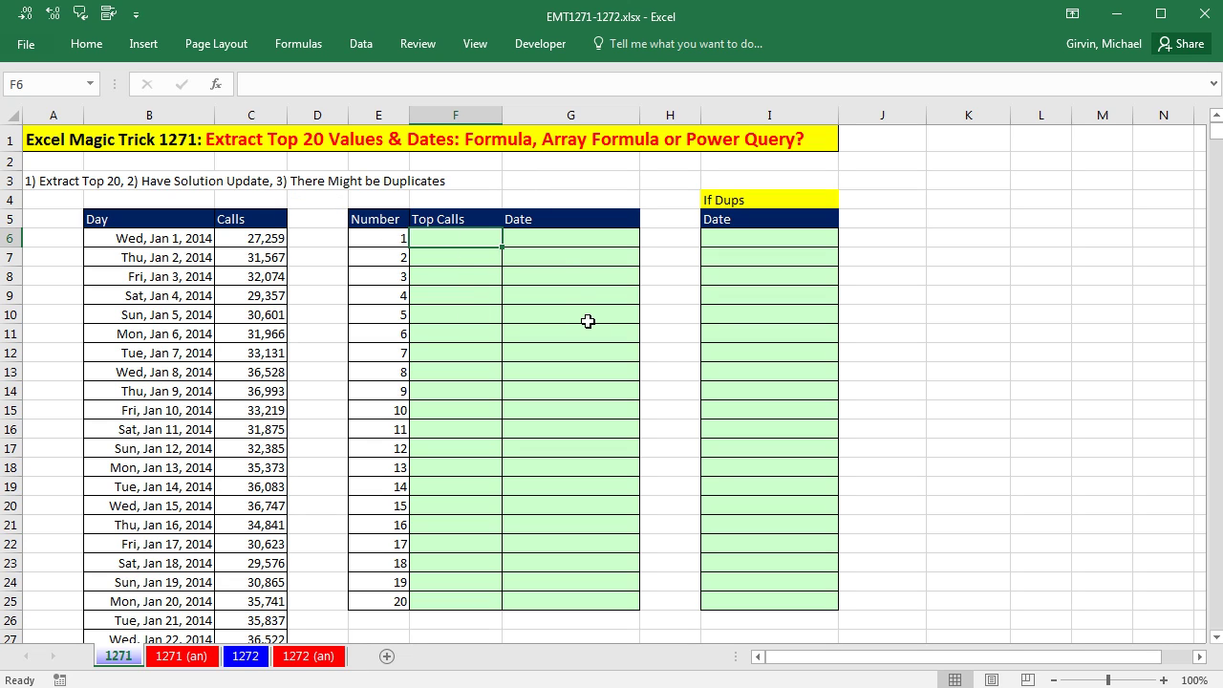
Convert the Day and Calls data in B5:C767 into an Excel table with headers.
click(253, 311)
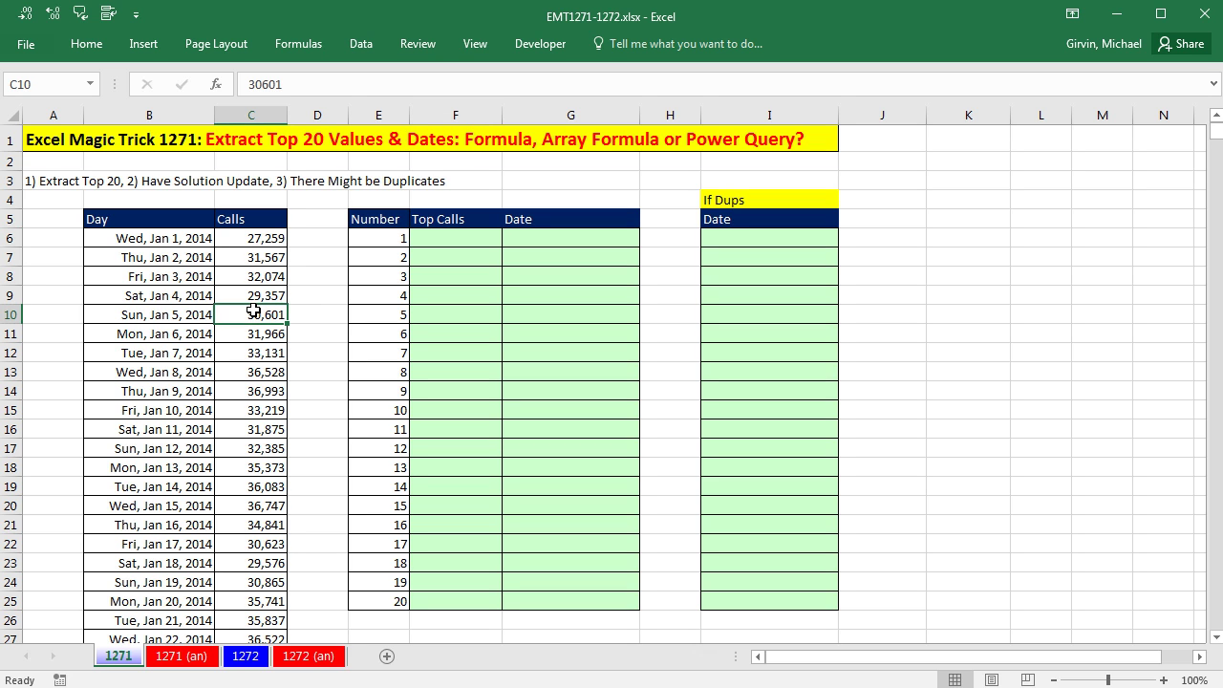
key(ctrl+Down)
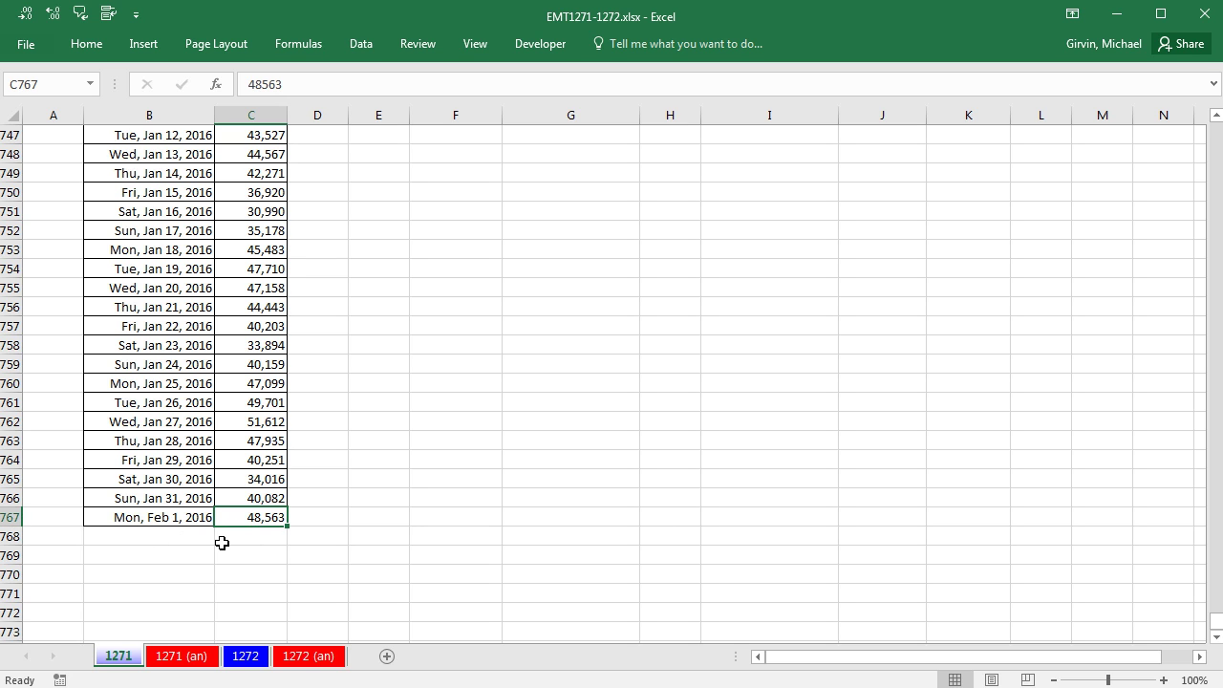
key(ctrl+Home)
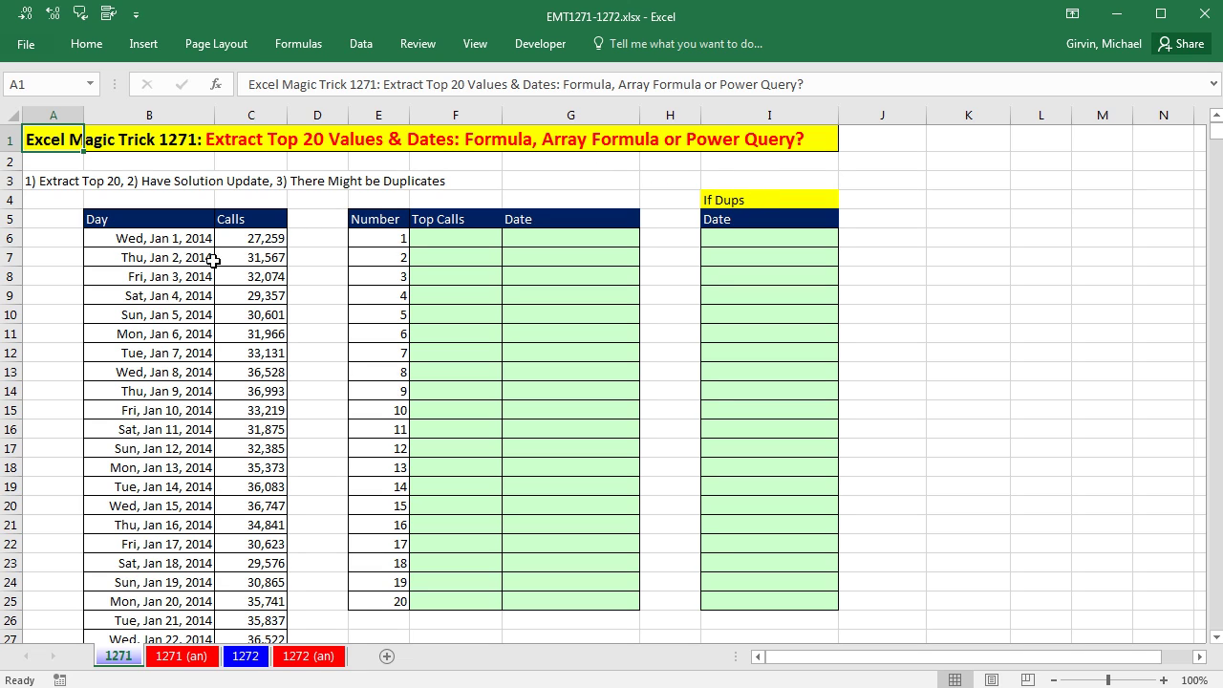
click(170, 264)
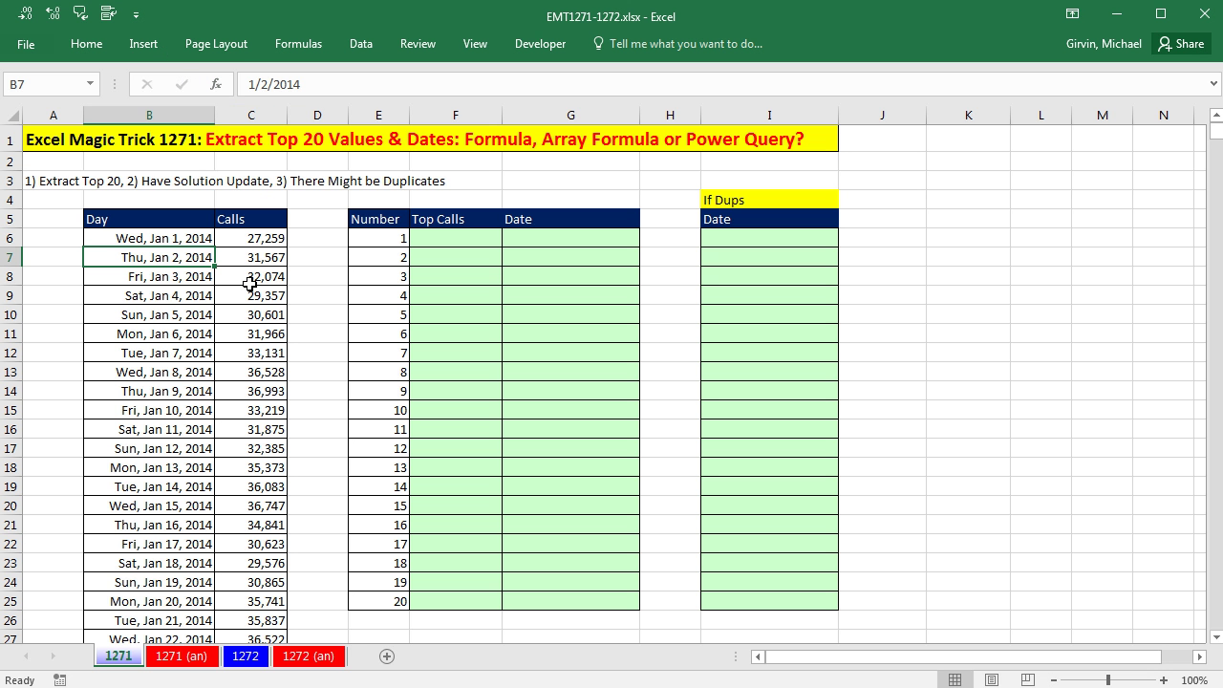
click(145, 46)
key(ctrl+t)
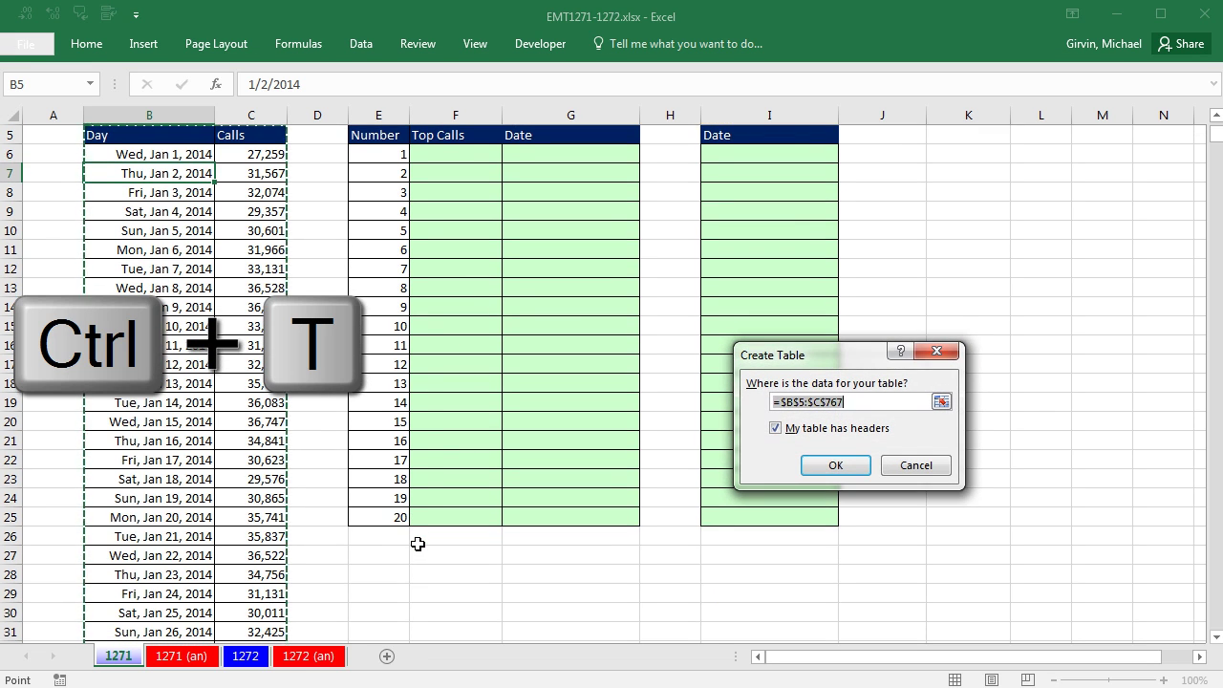
drag(822, 355, 406, 175)
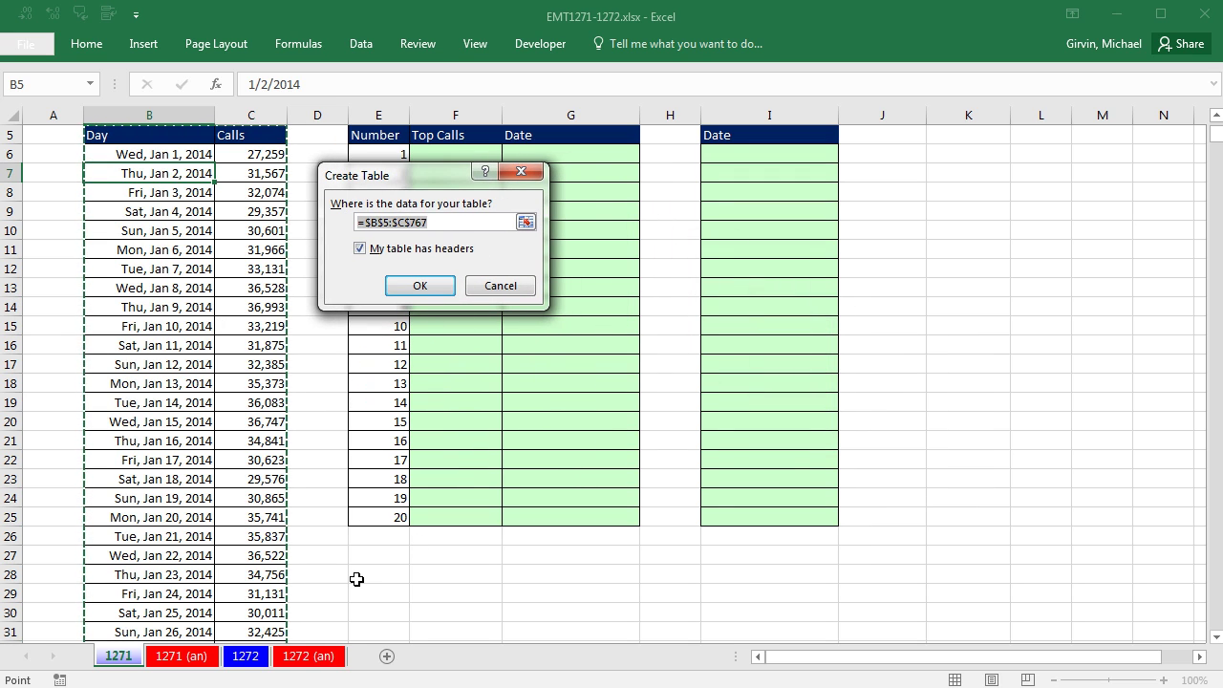
key(Return)
scroll(410, 602, up, 2)
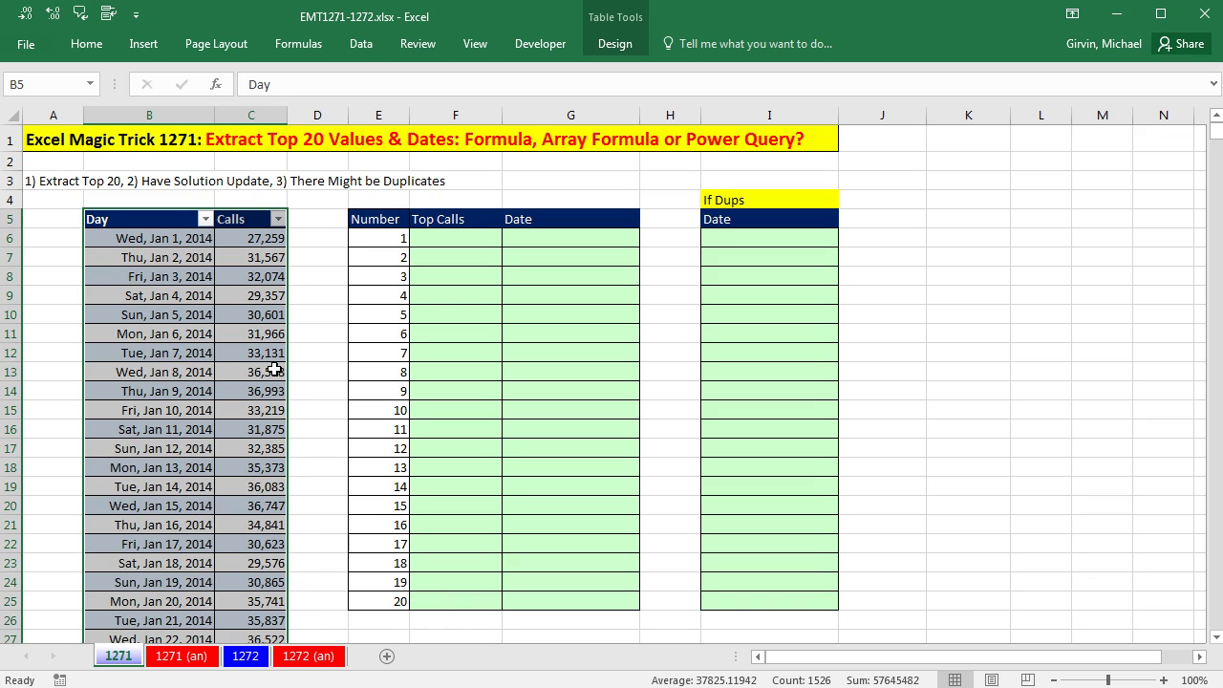
Name the new Day and Calls table fCalls.
click(611, 48)
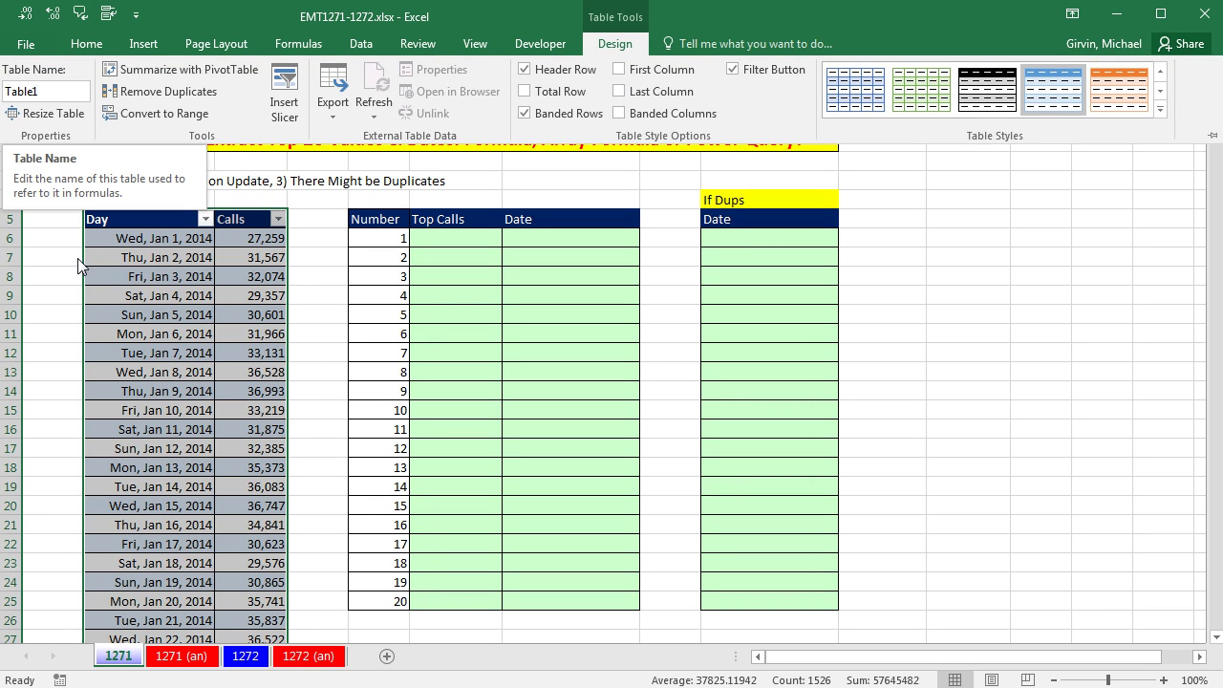
key(Escape)
key(alt)
key(j)
key(t)
key(a)
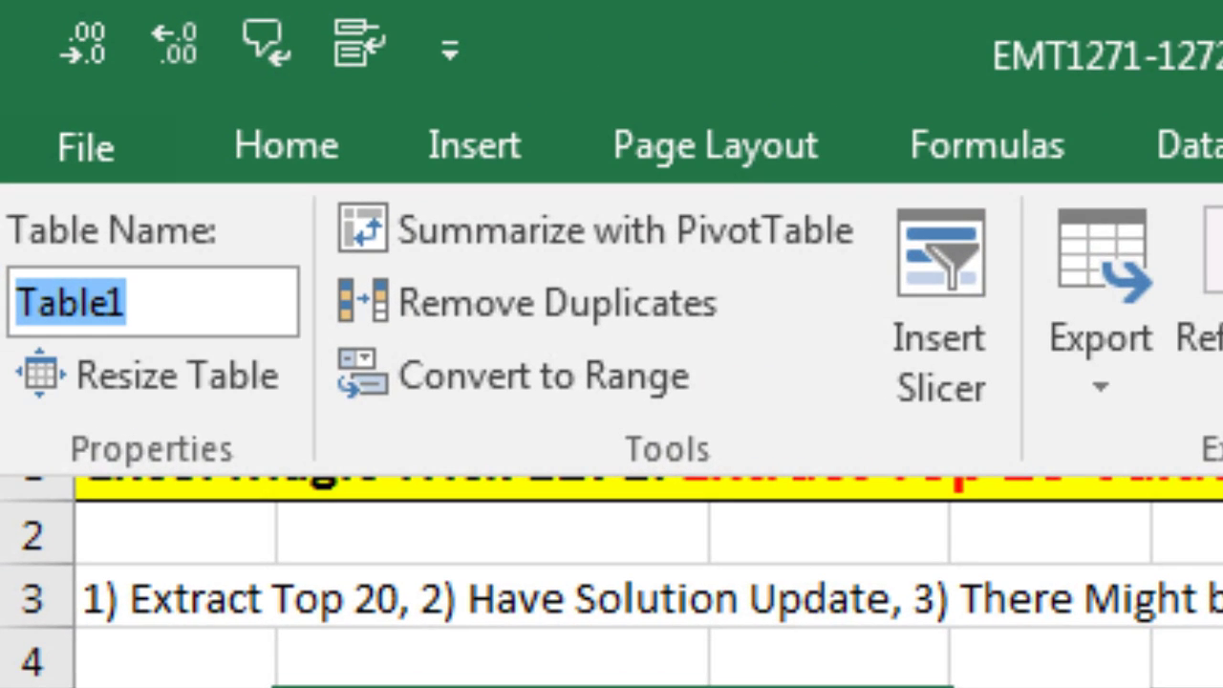
text(fCalls)
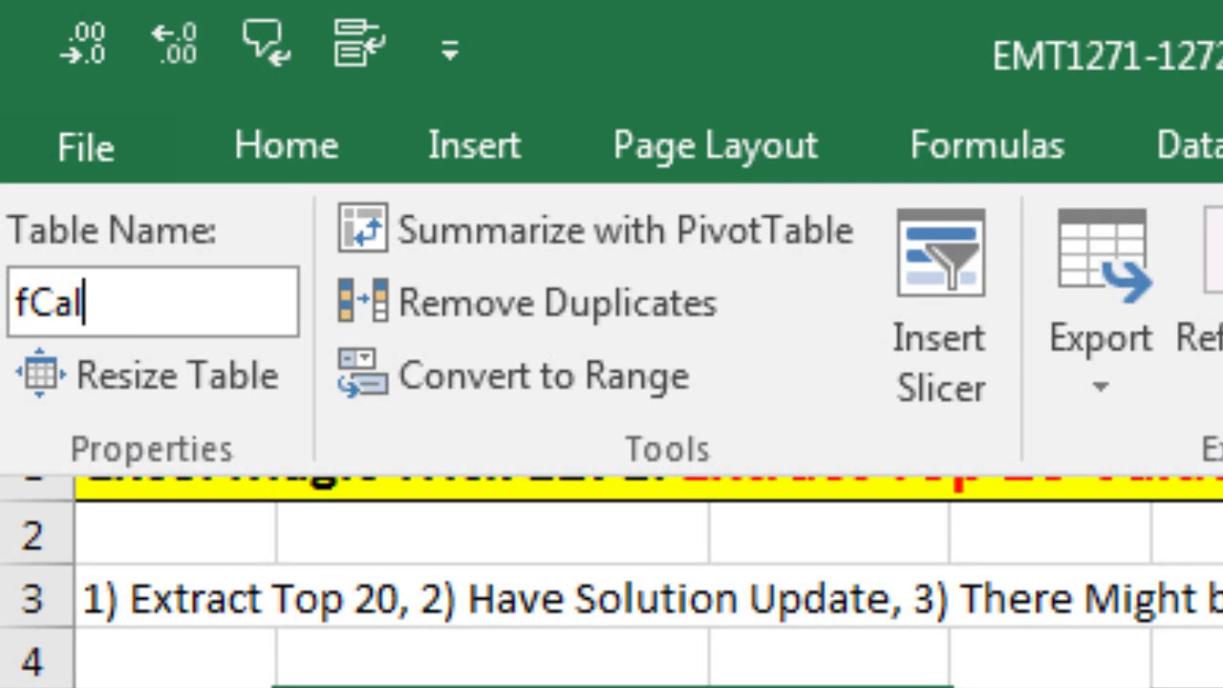
key(Return)
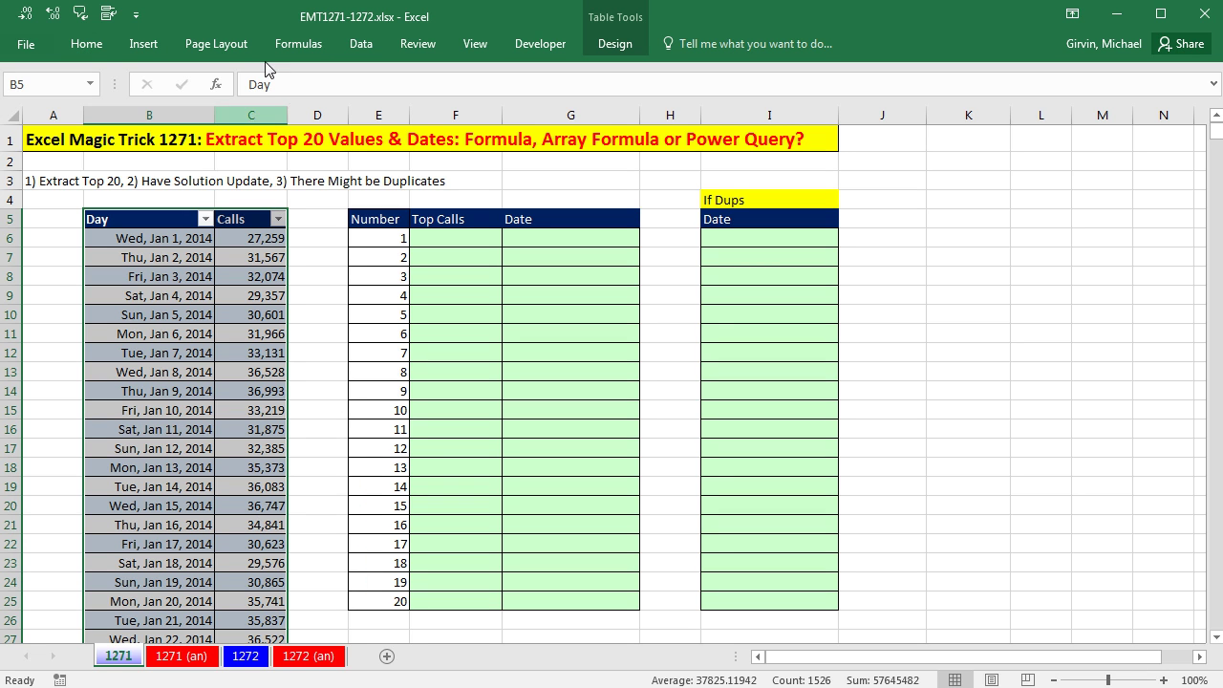
Enter =LARGE(fCalls[Calls],E6) in the first Top Calls cell, F6, and fill it down through F25.
click(427, 237)
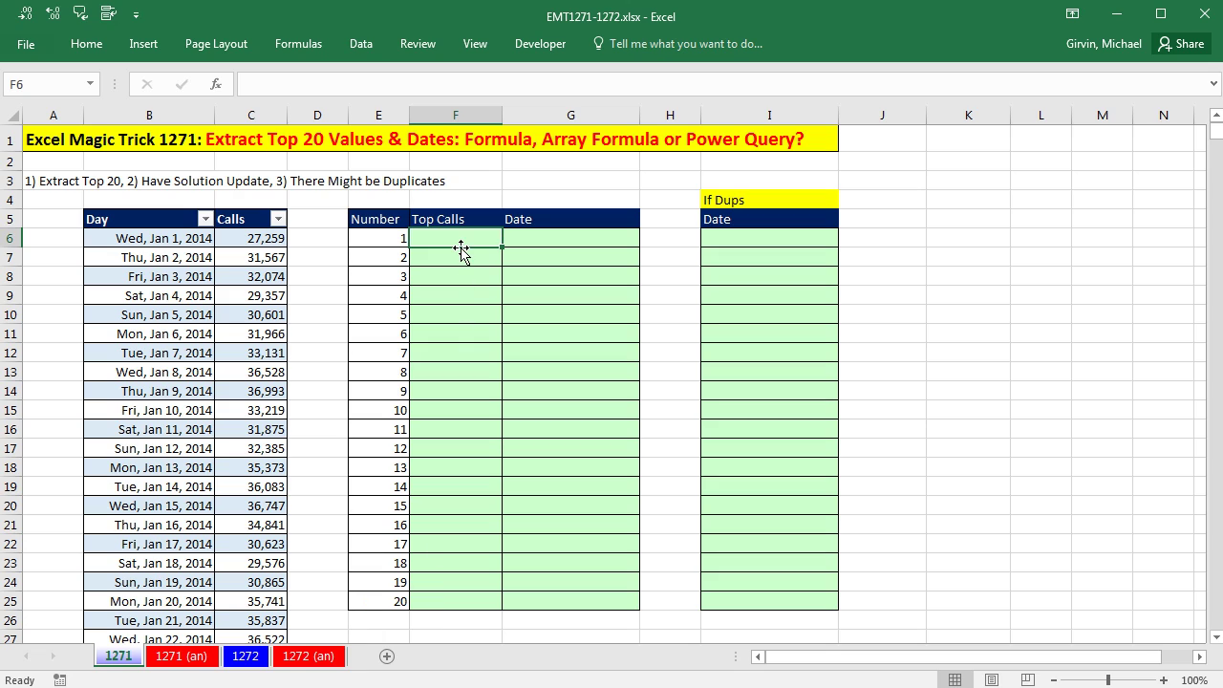
text(=)
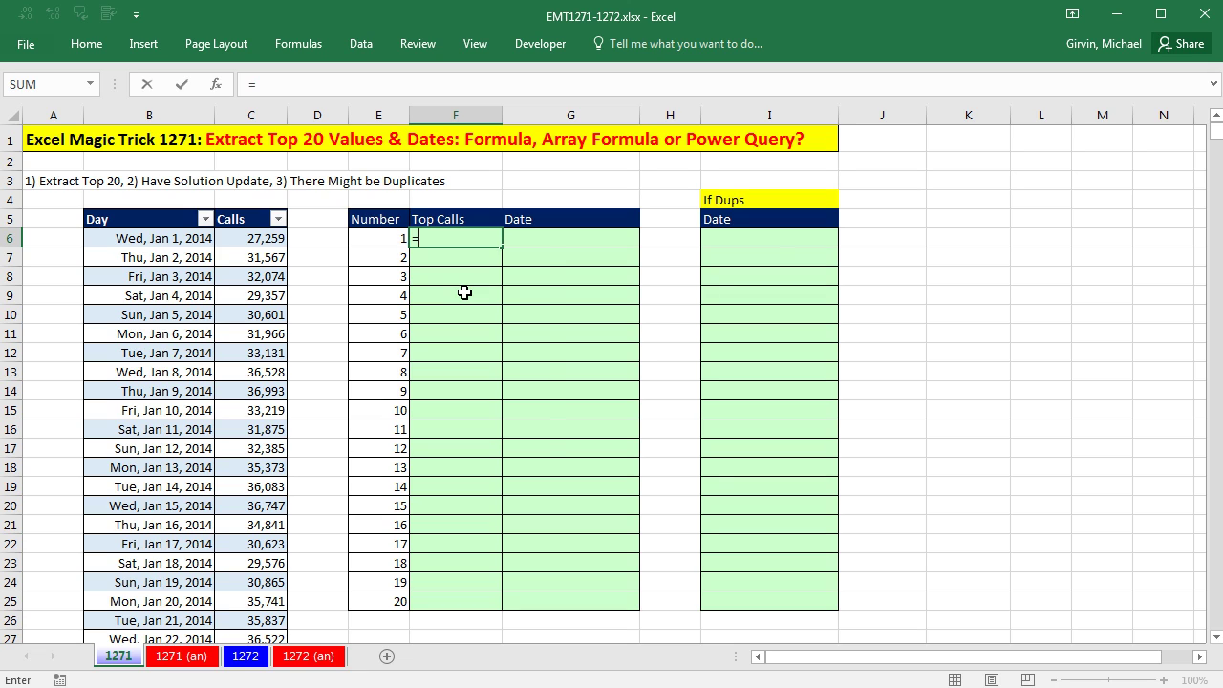
text(la)
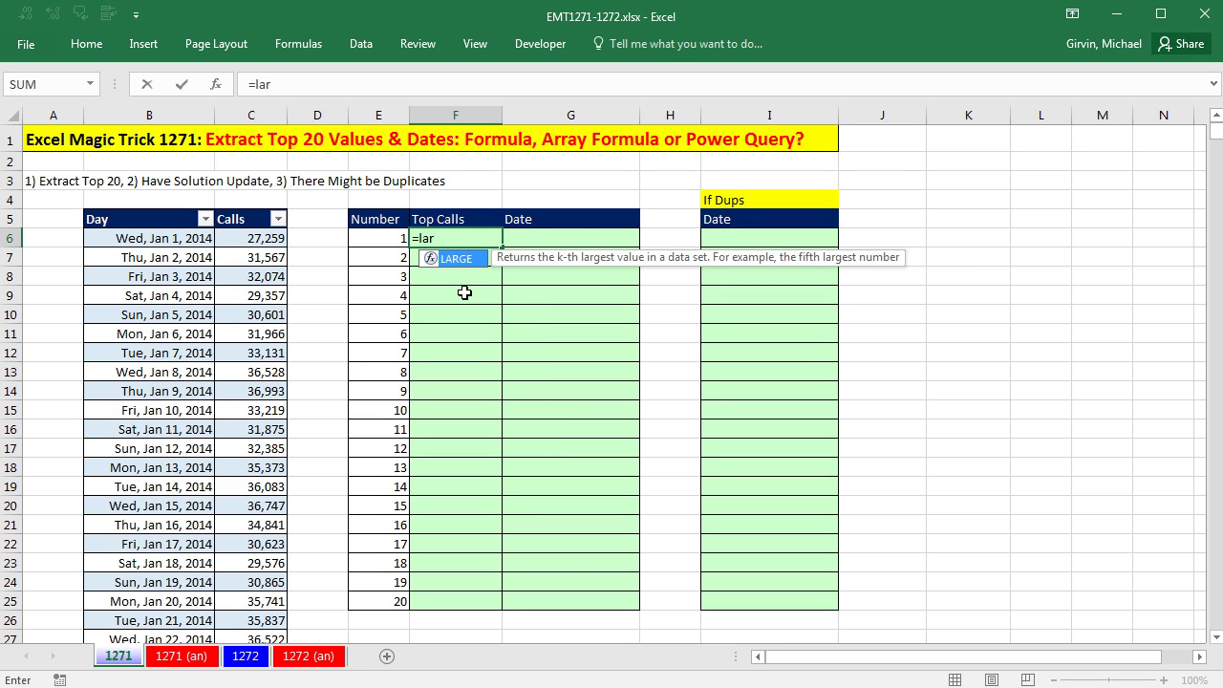
text(r)
key(Tab)
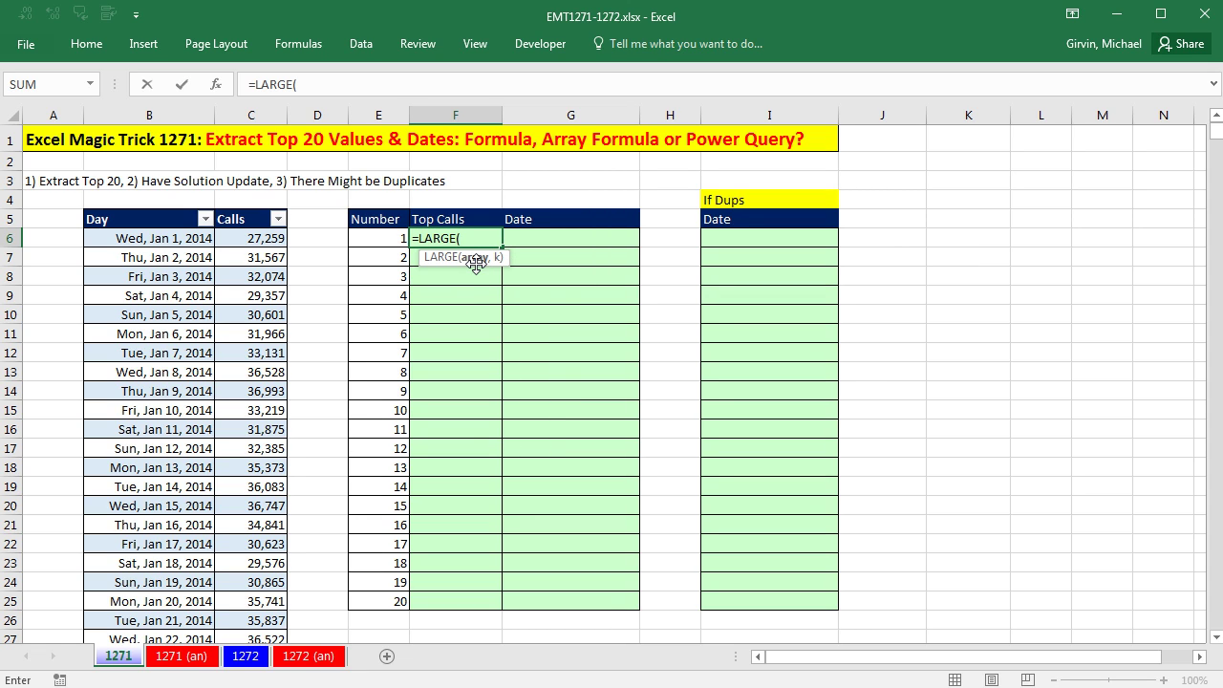
click(270, 237)
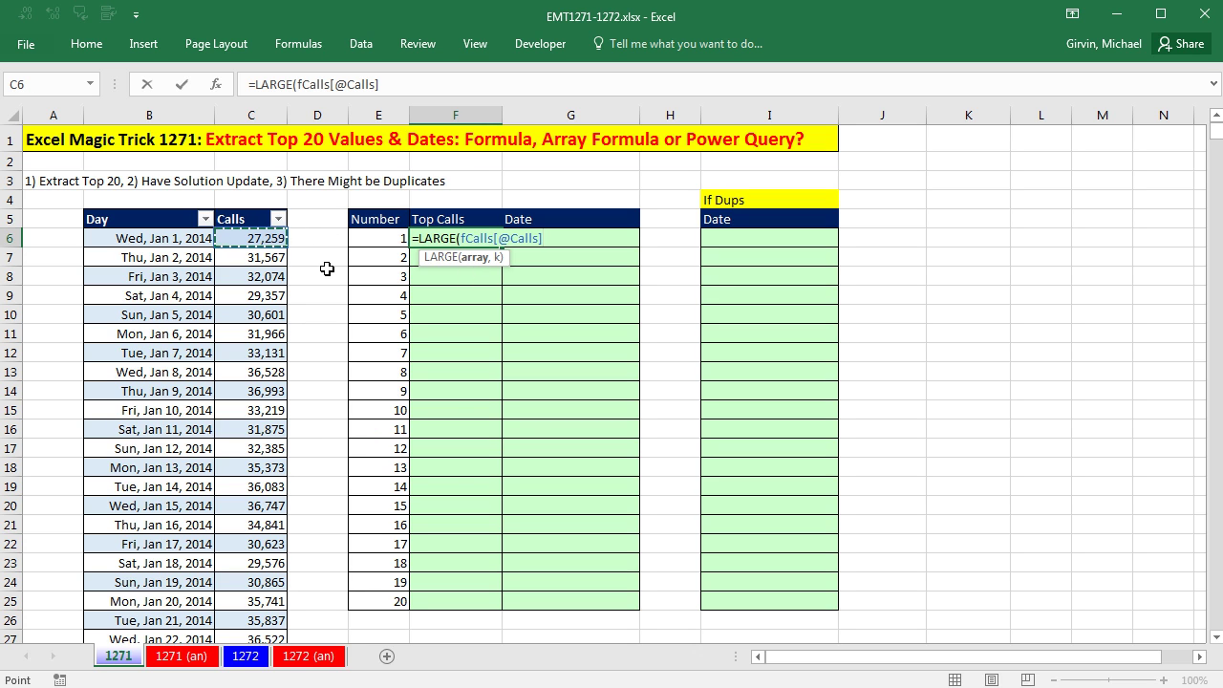
key(ctrl+shift+Down)
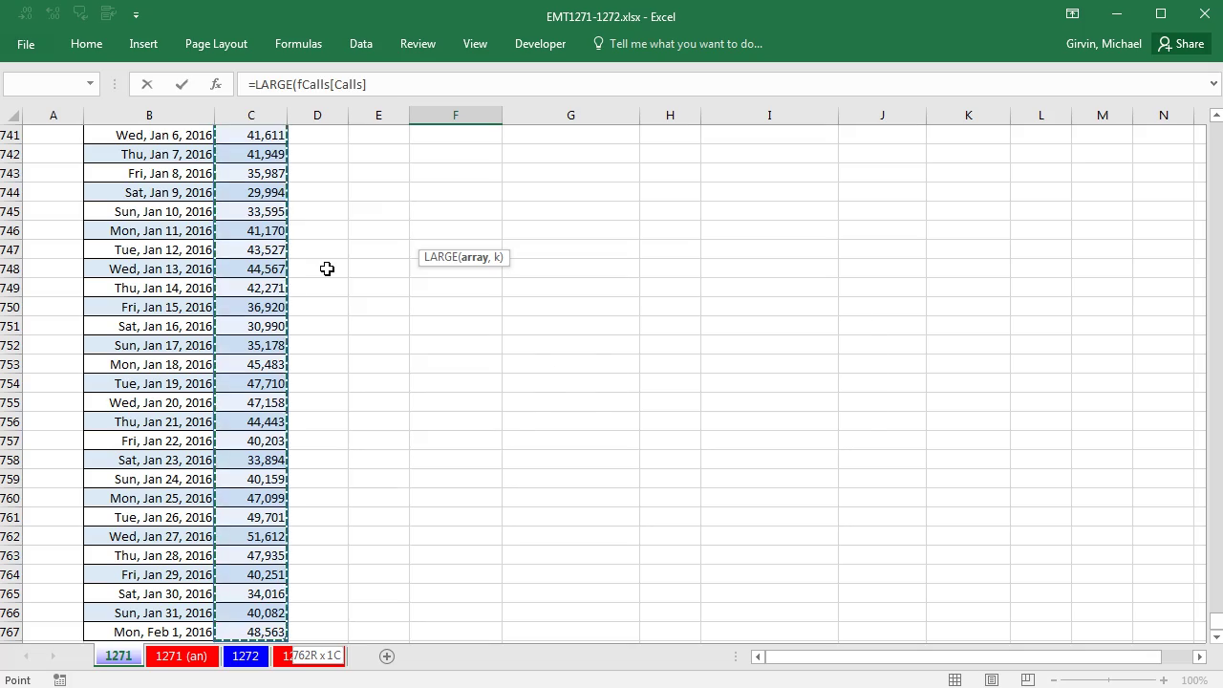
key(ctrl+BackSpace)
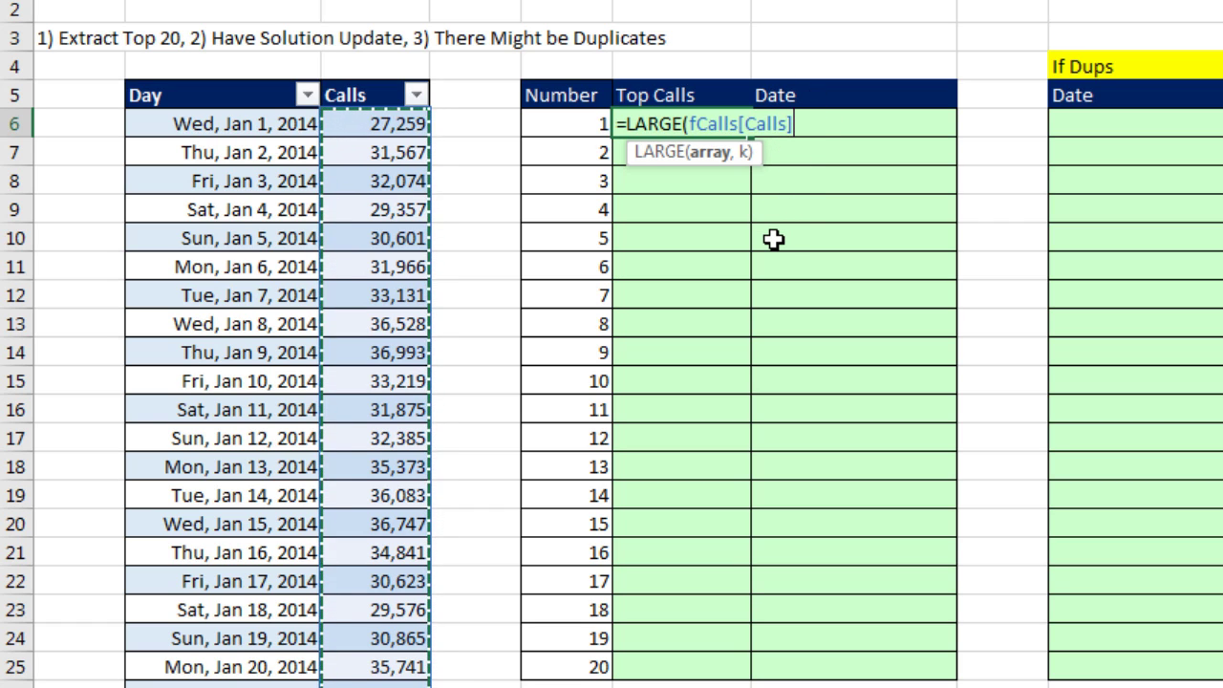
text(,)
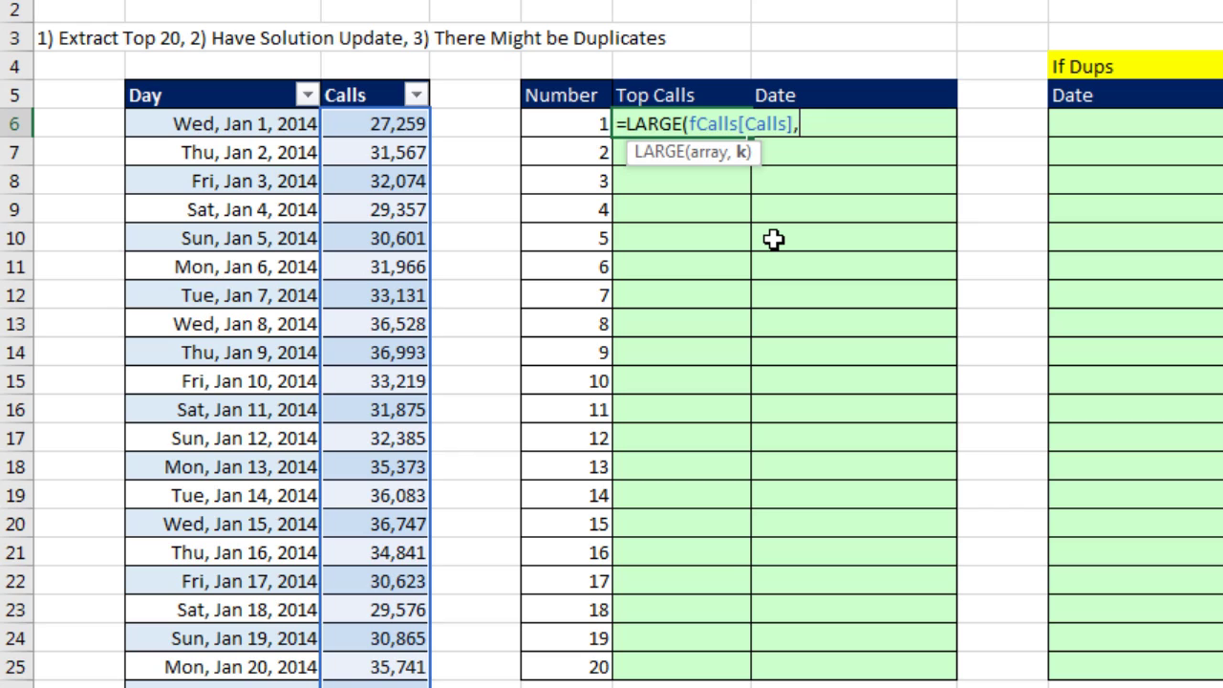
click(573, 133)
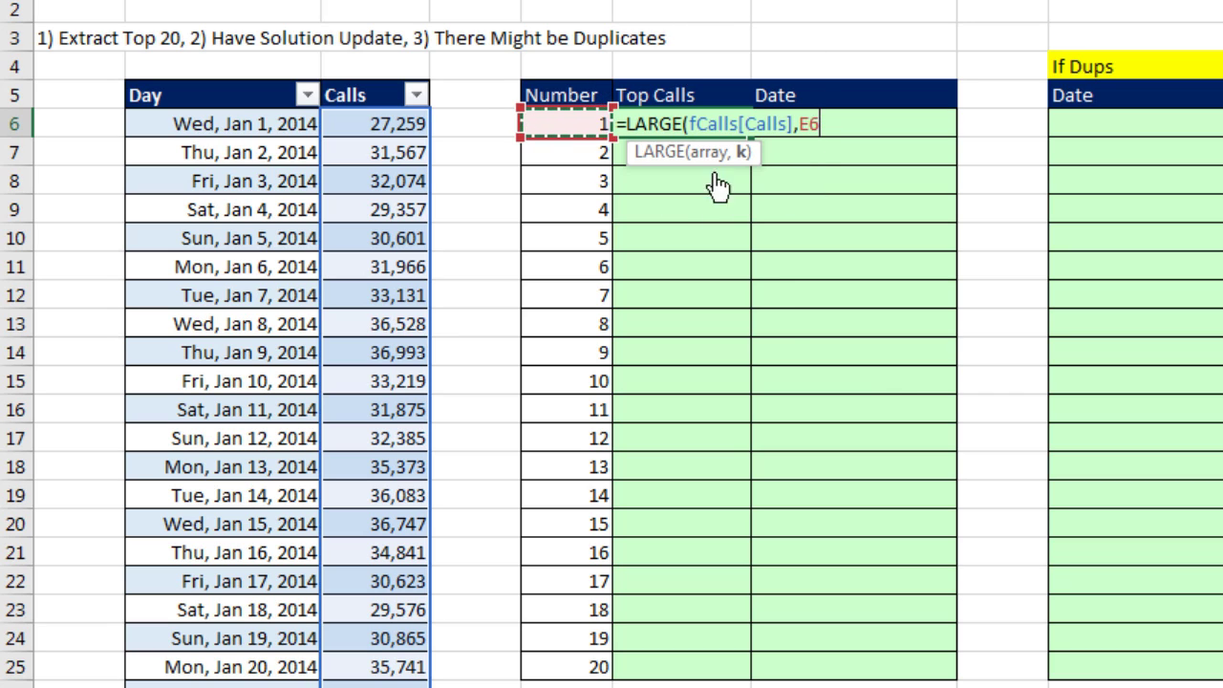
key(ctrl+Return)
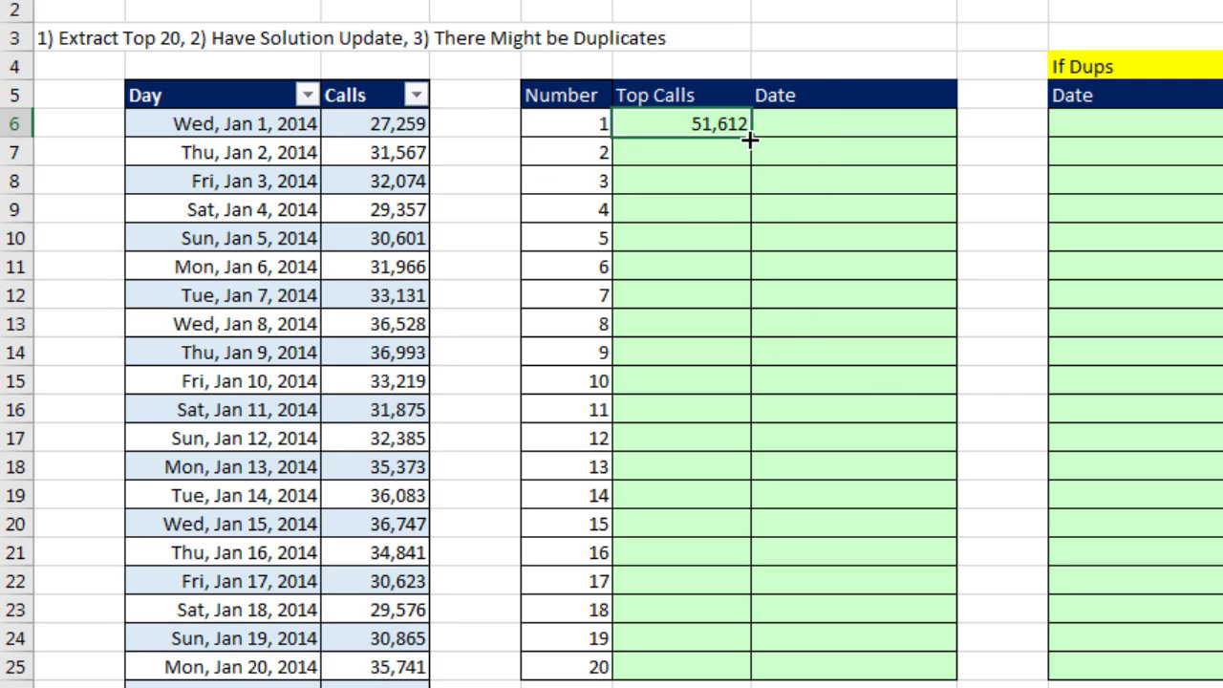
double_click(750, 138)
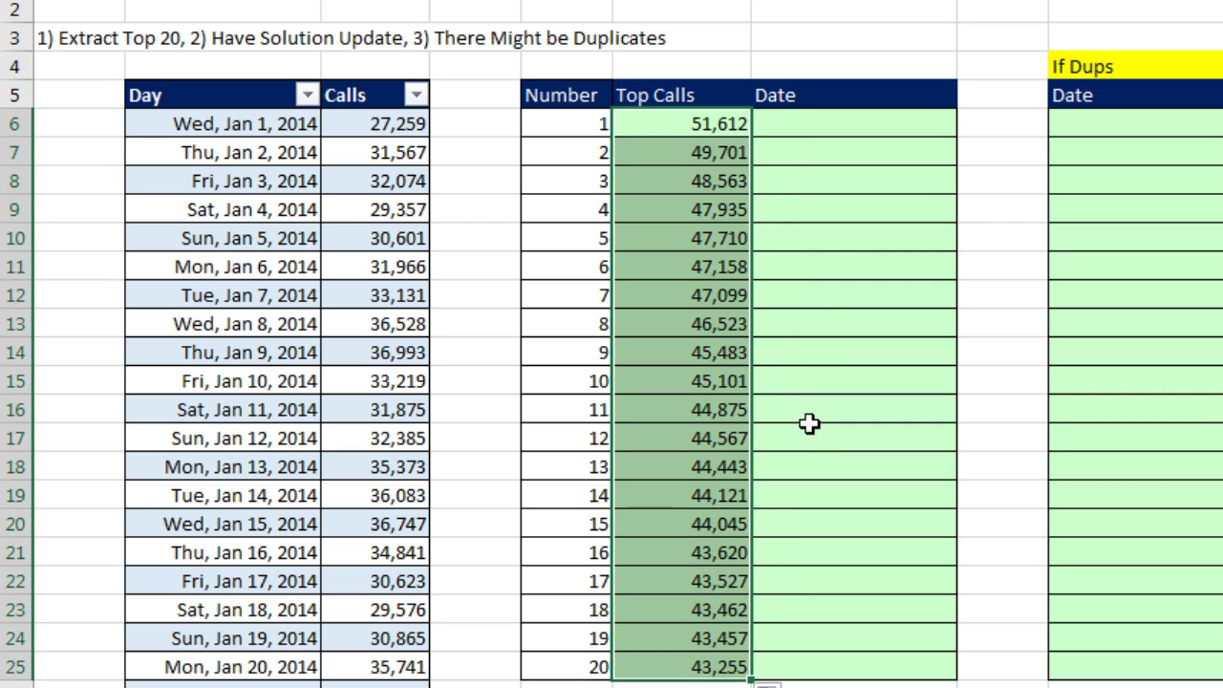
Begin an INDEX formula in the first Date cell, G6, with the fCalls[Day] column as its array.
click(785, 124)
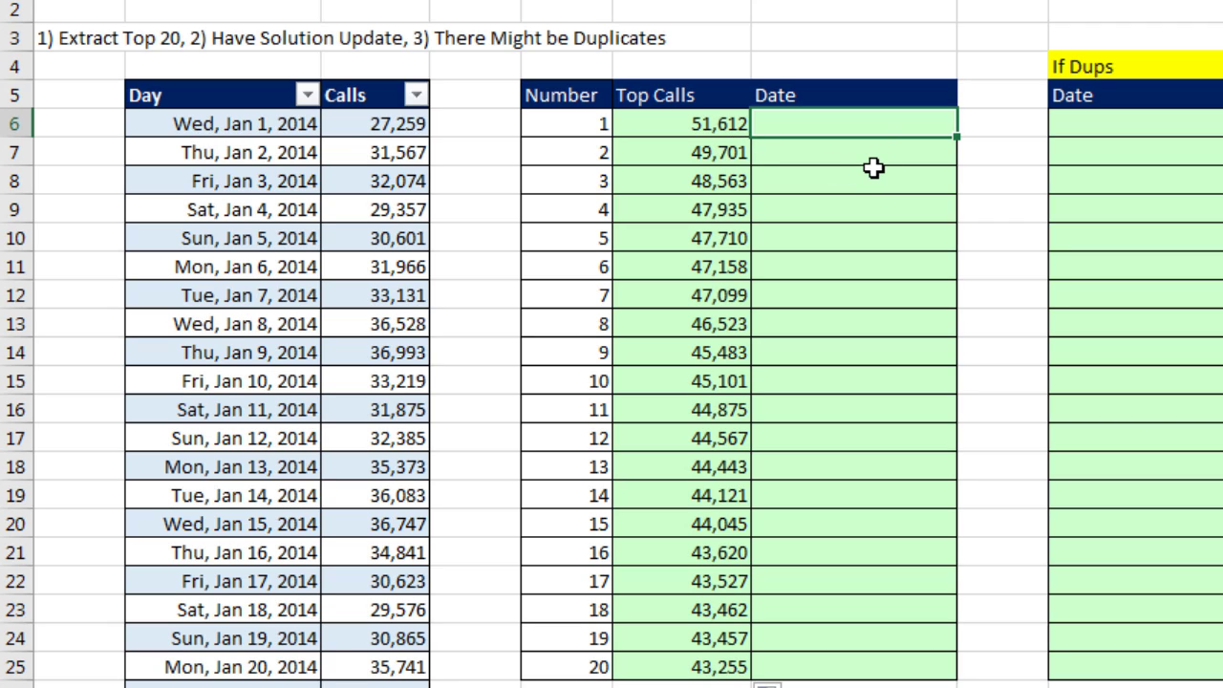
text(=in)
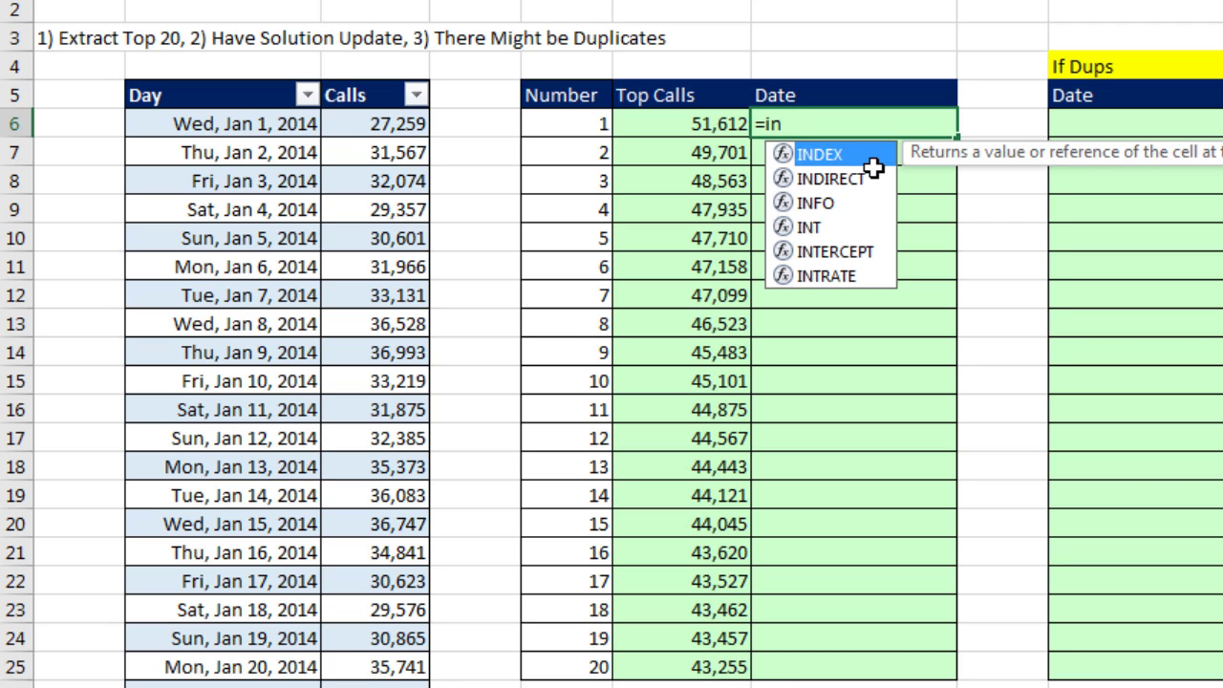
key(Tab)
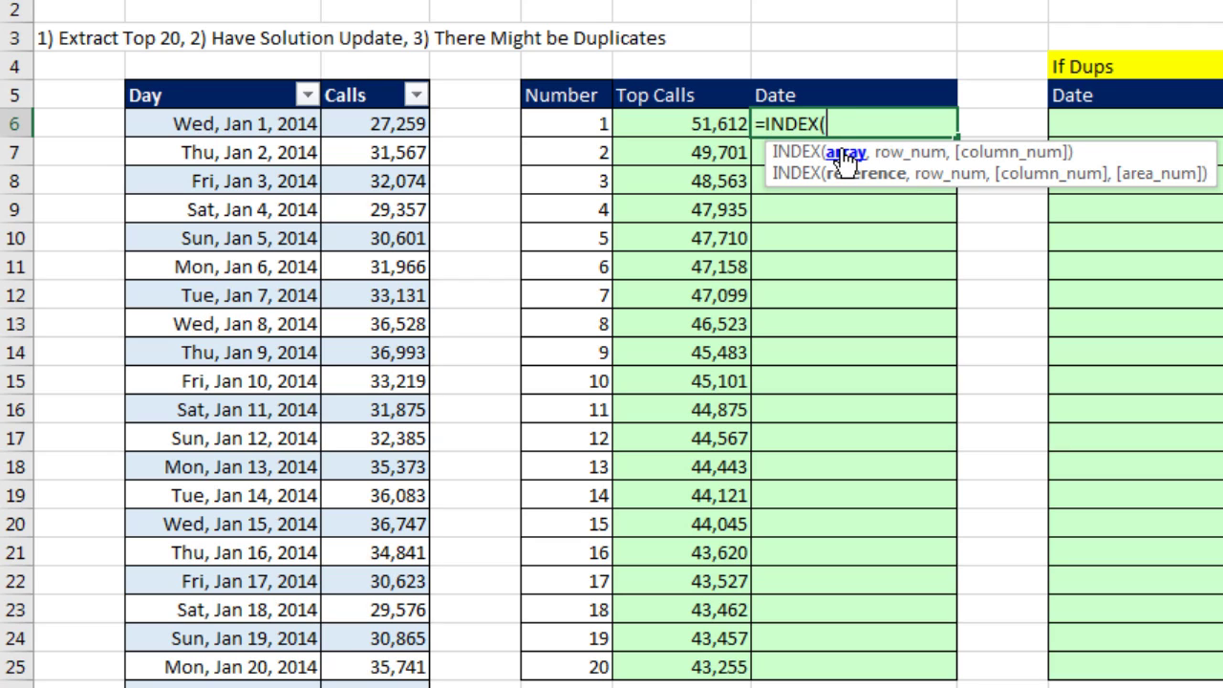
click(220, 124)
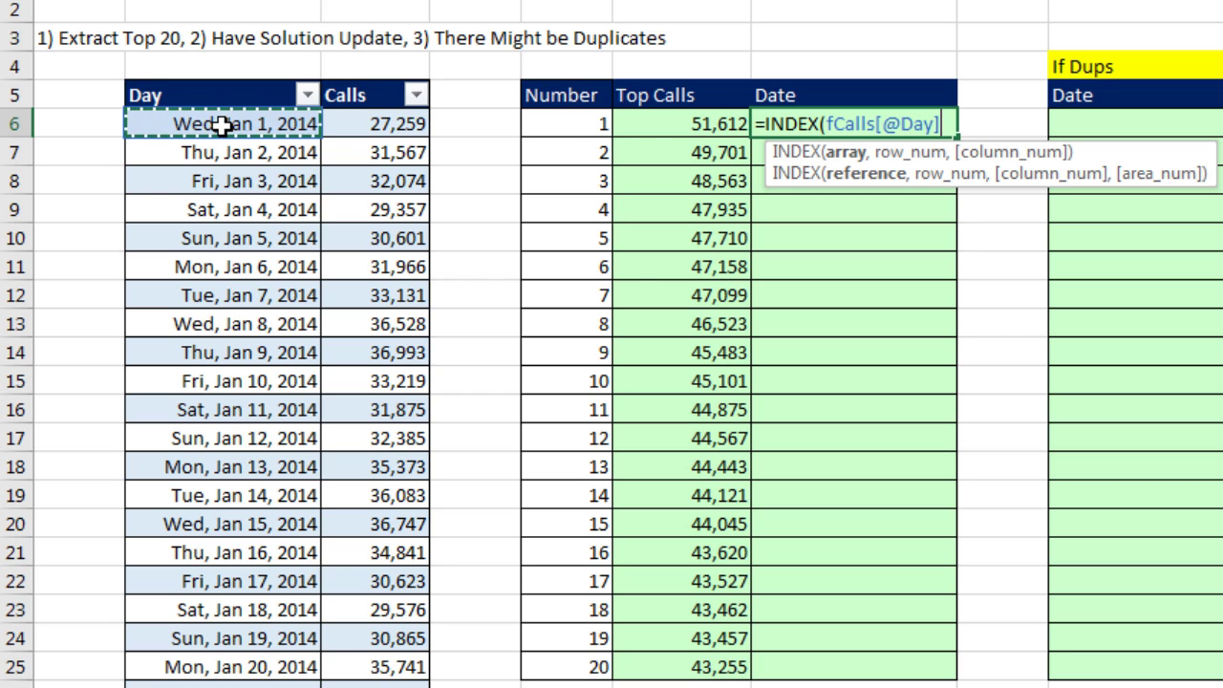
key(ctrl+shift+Down)
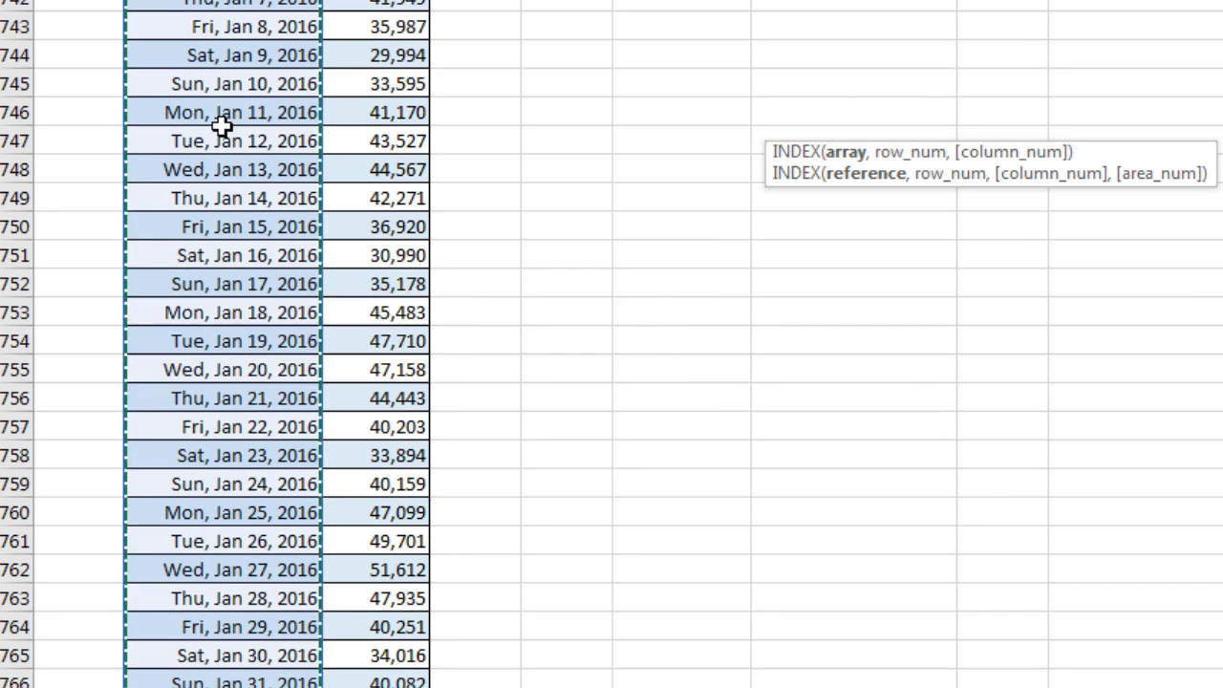
key(ctrl+BackSpace)
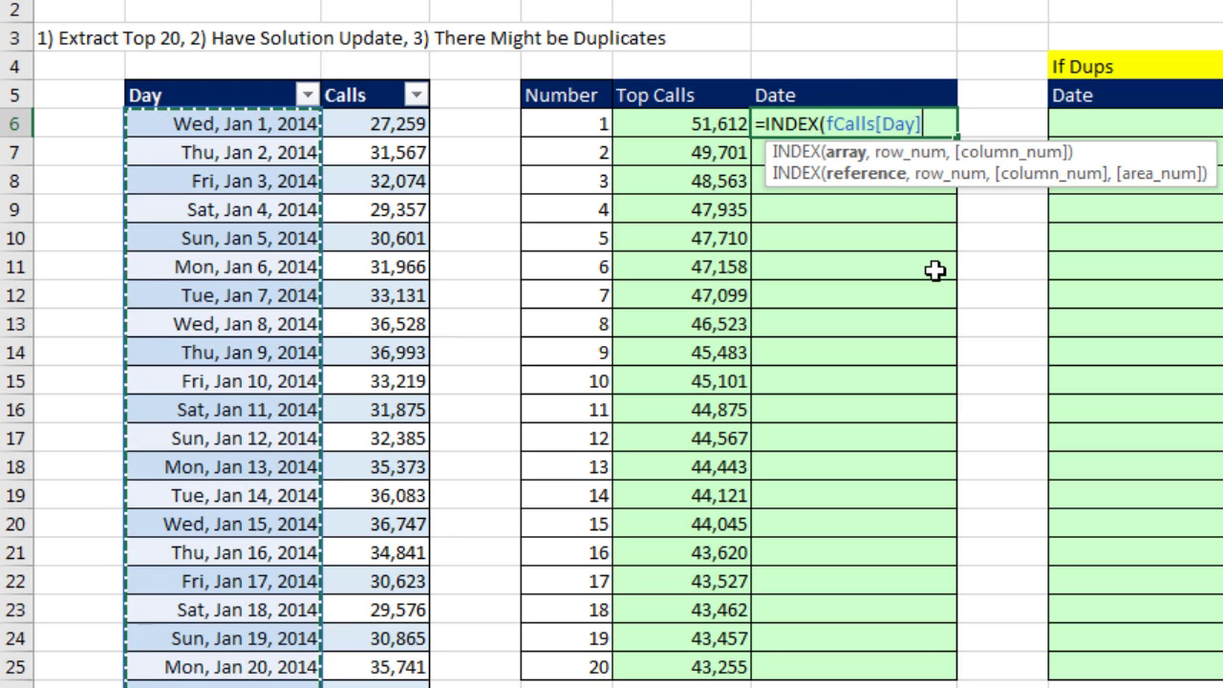
text(,)
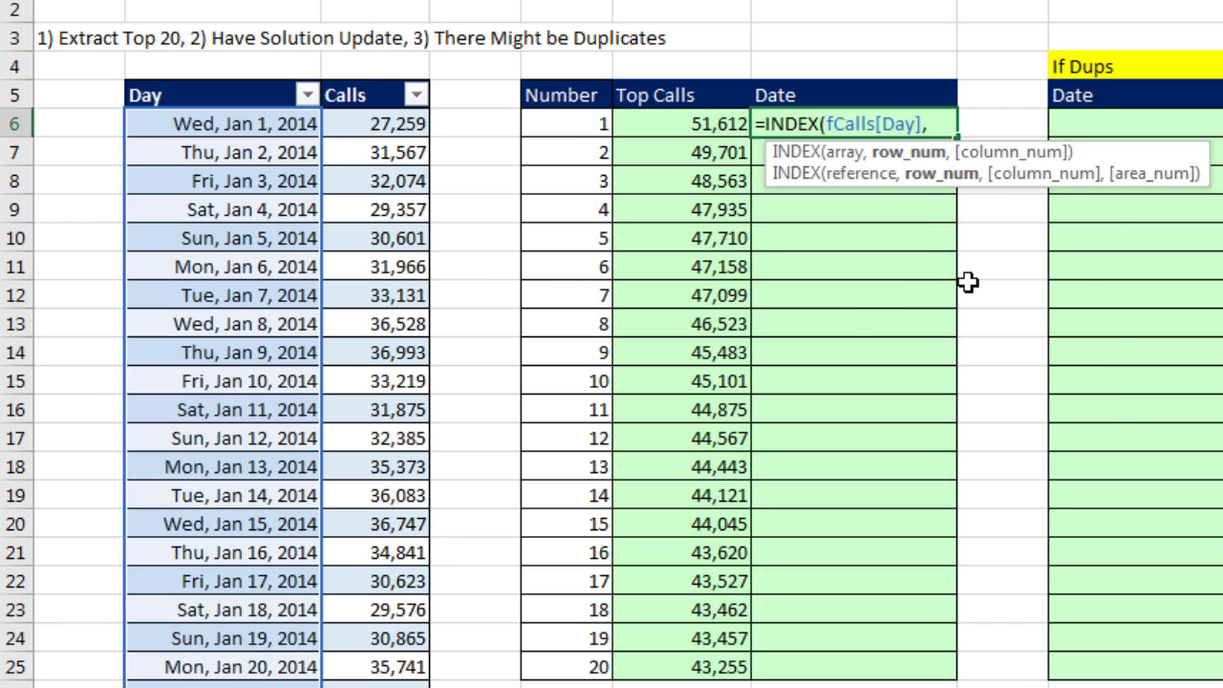
Nest a MATCH function as the INDEX row number in G6, with F6 as lookup value and fCalls[Calls] as lookup array.
text(ma)
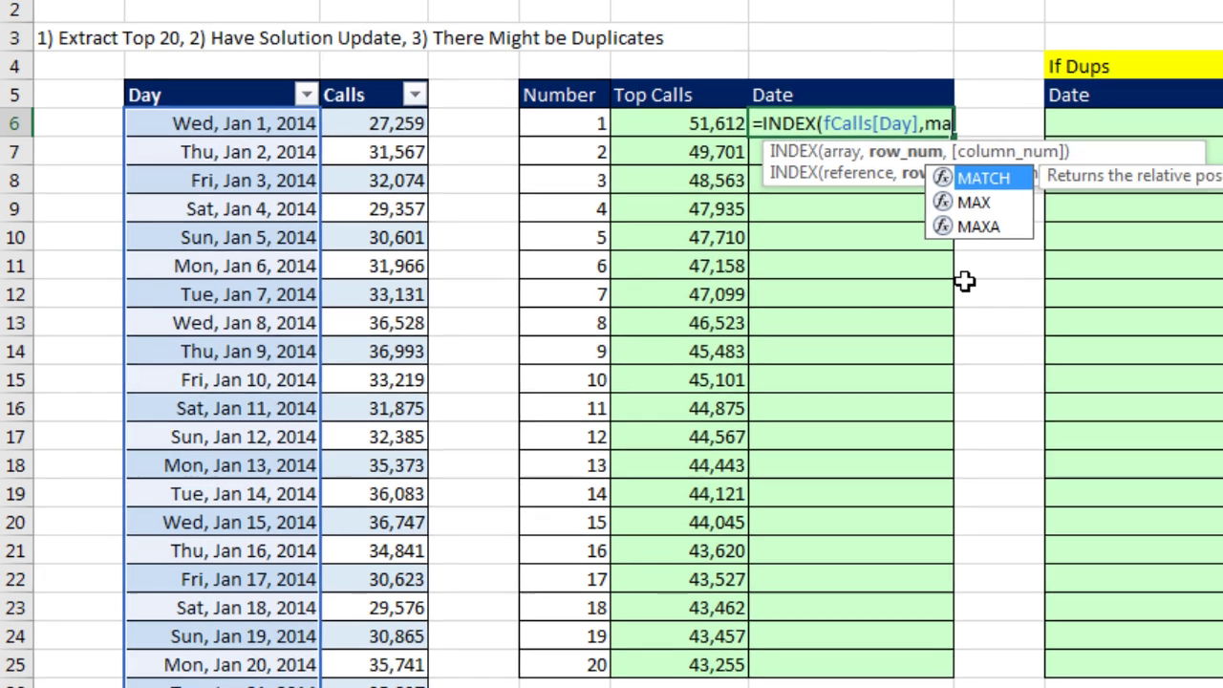
key(Tab)
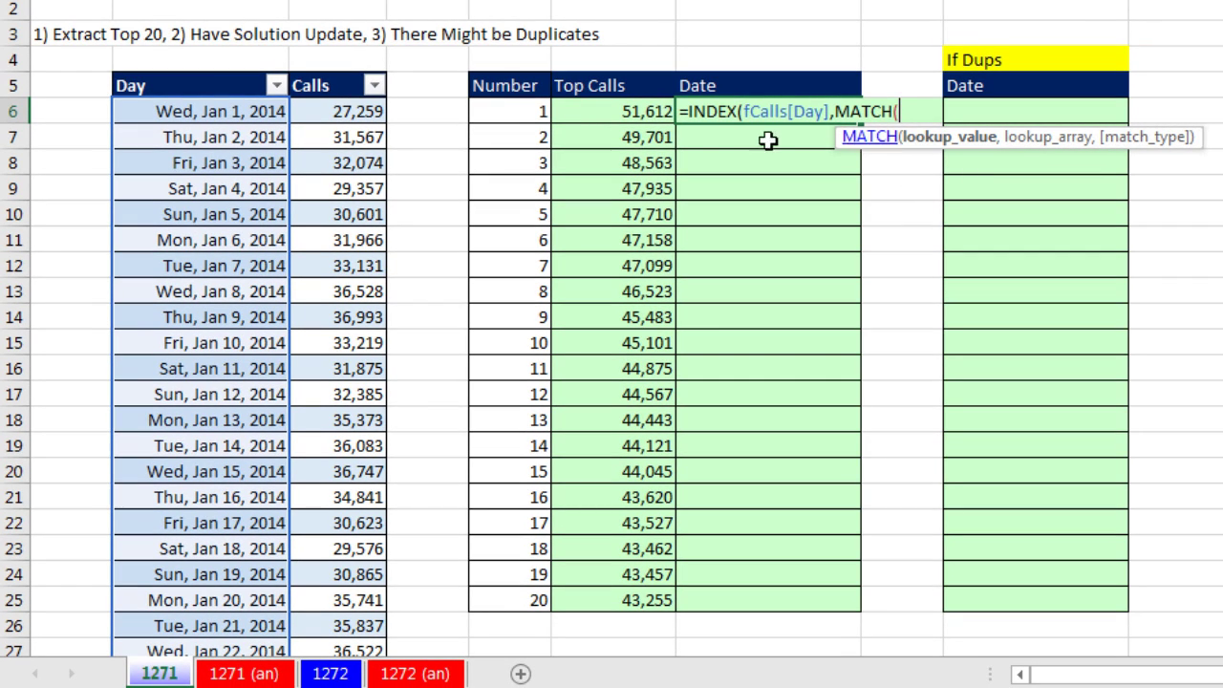
click(647, 114)
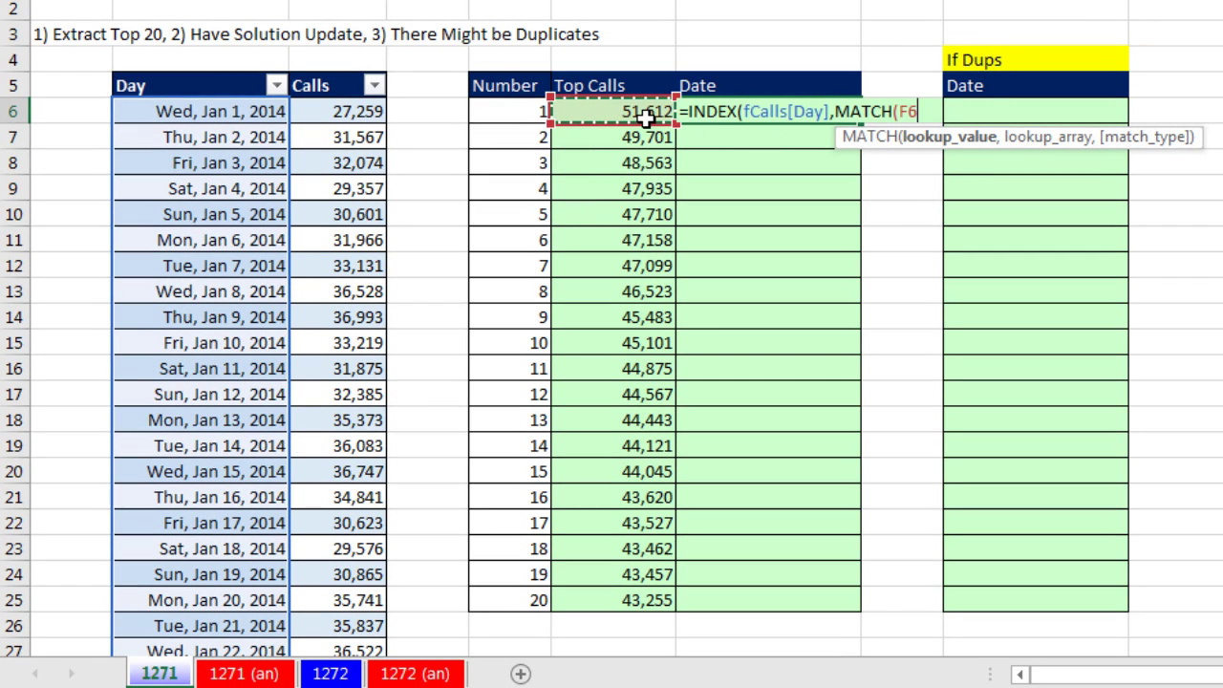
text(,)
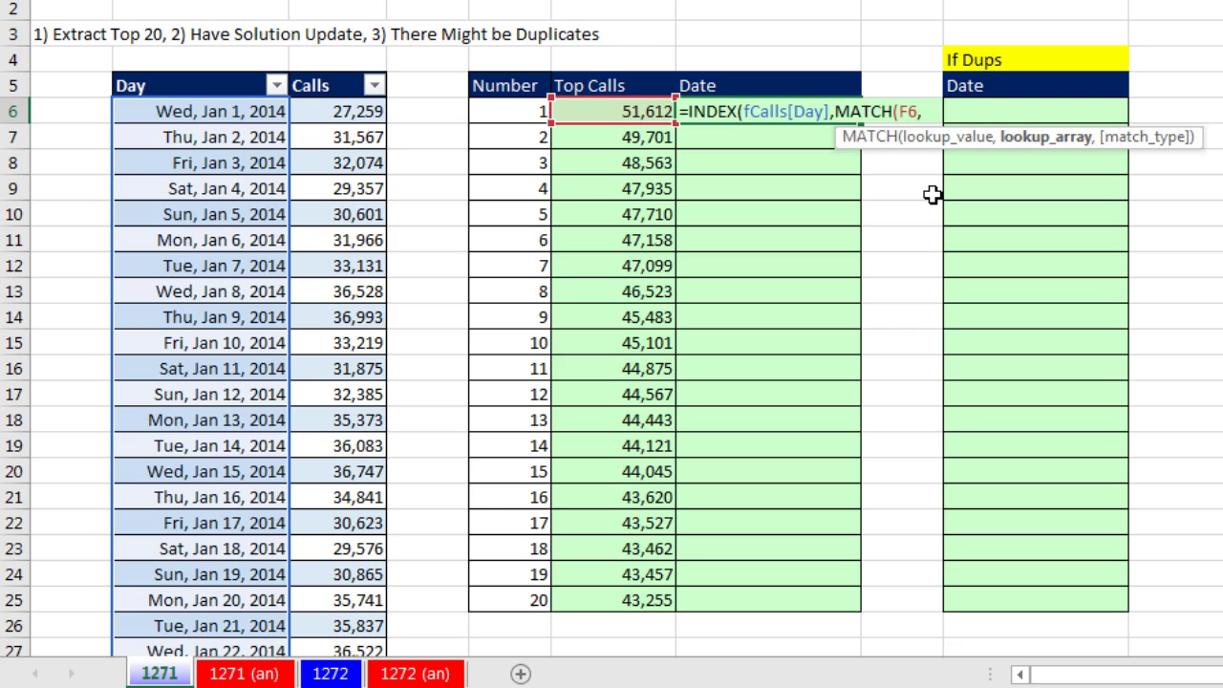
text(fc)
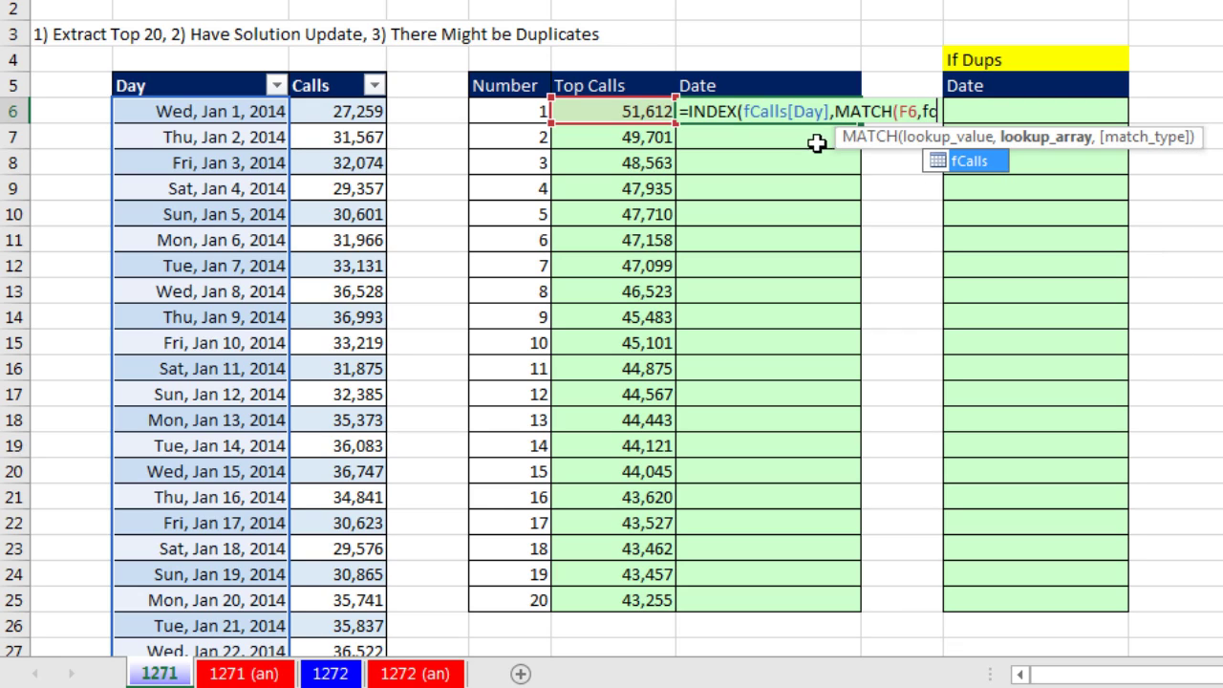
drag(843, 137, 828, 211)
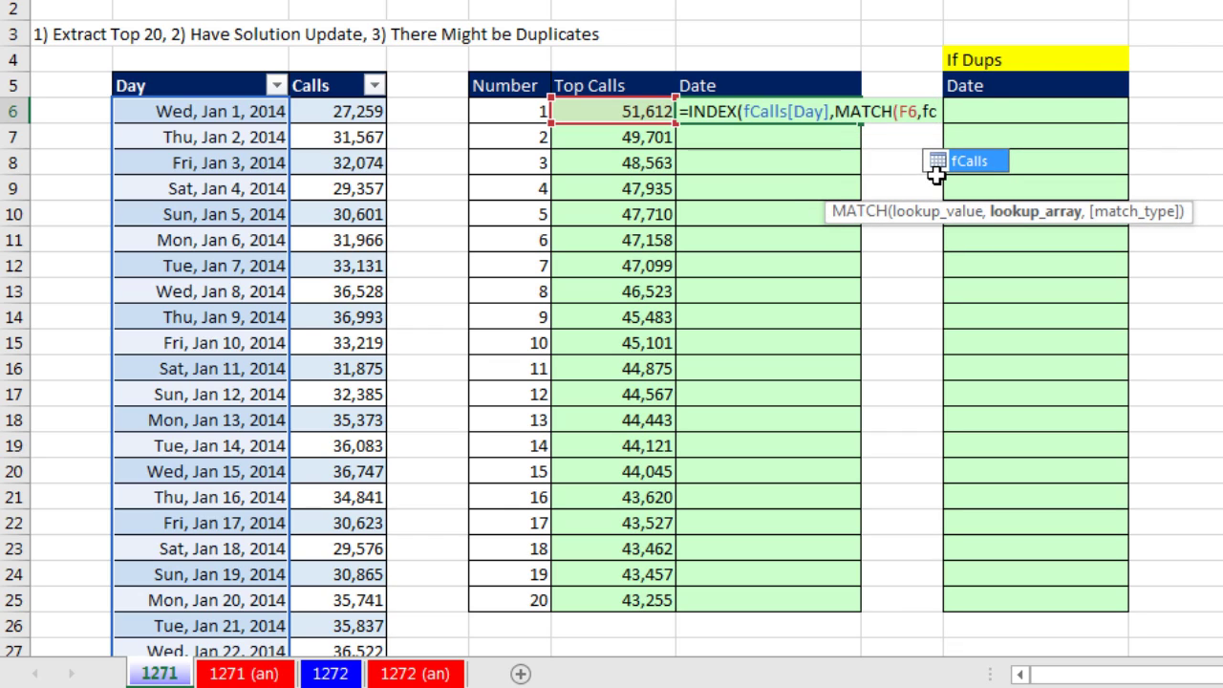
key(Tab)
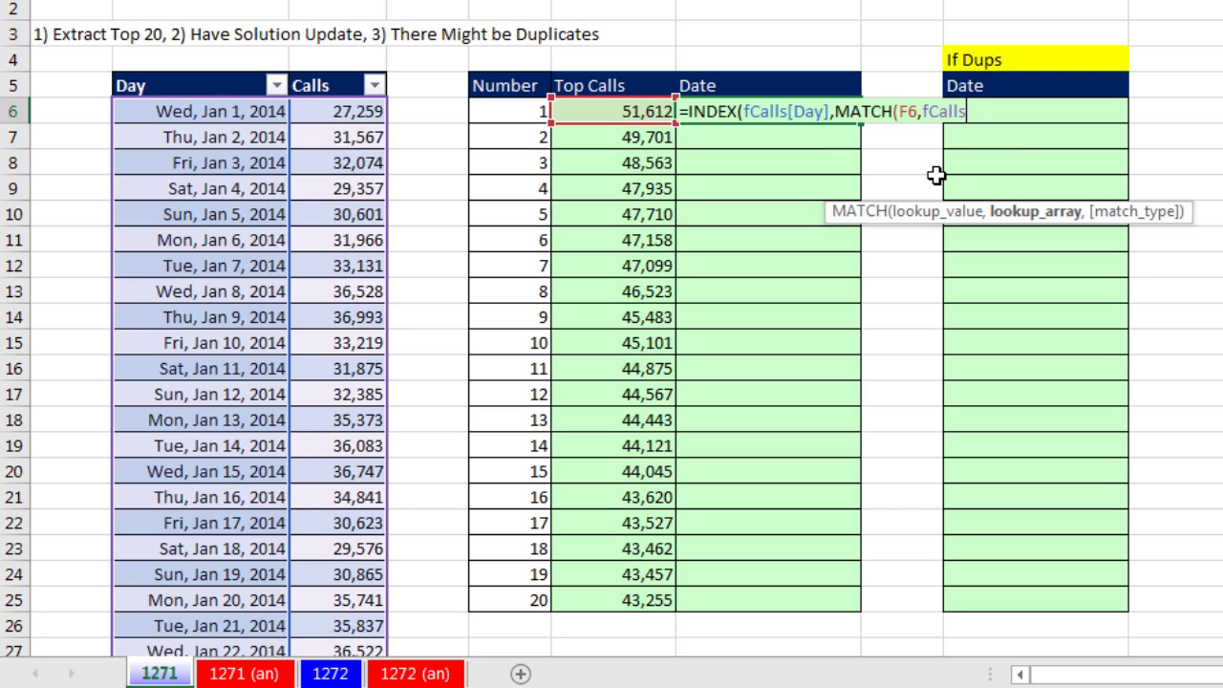
text([)
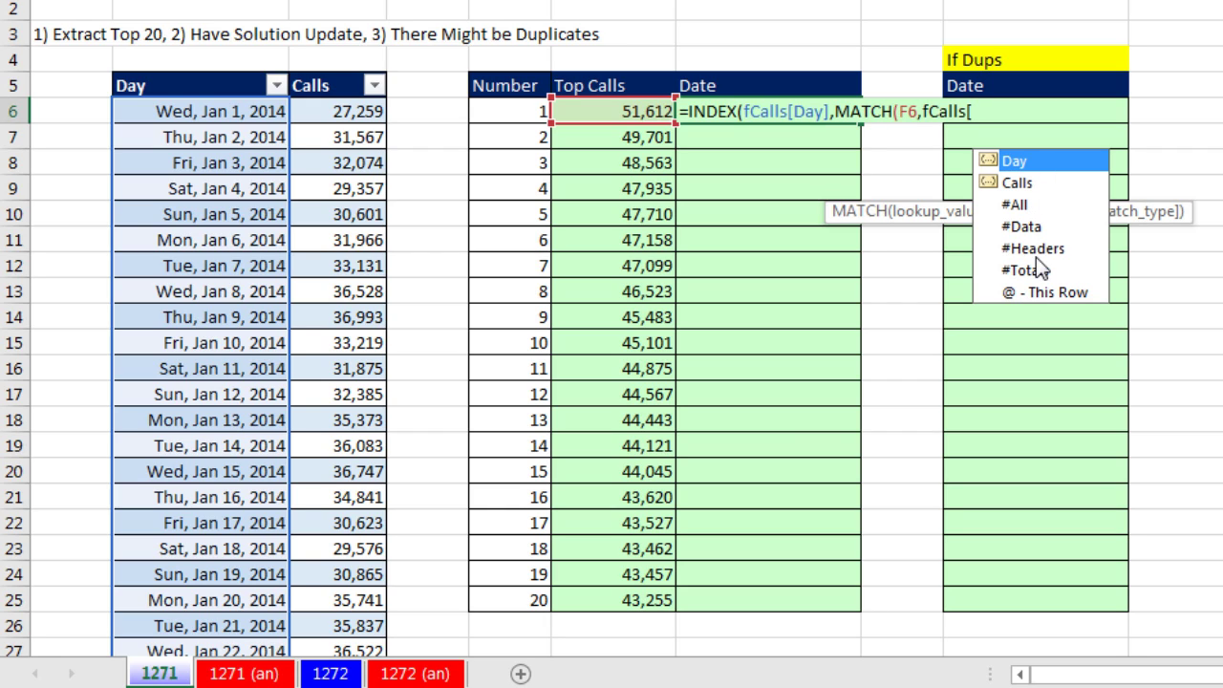
key(Down)
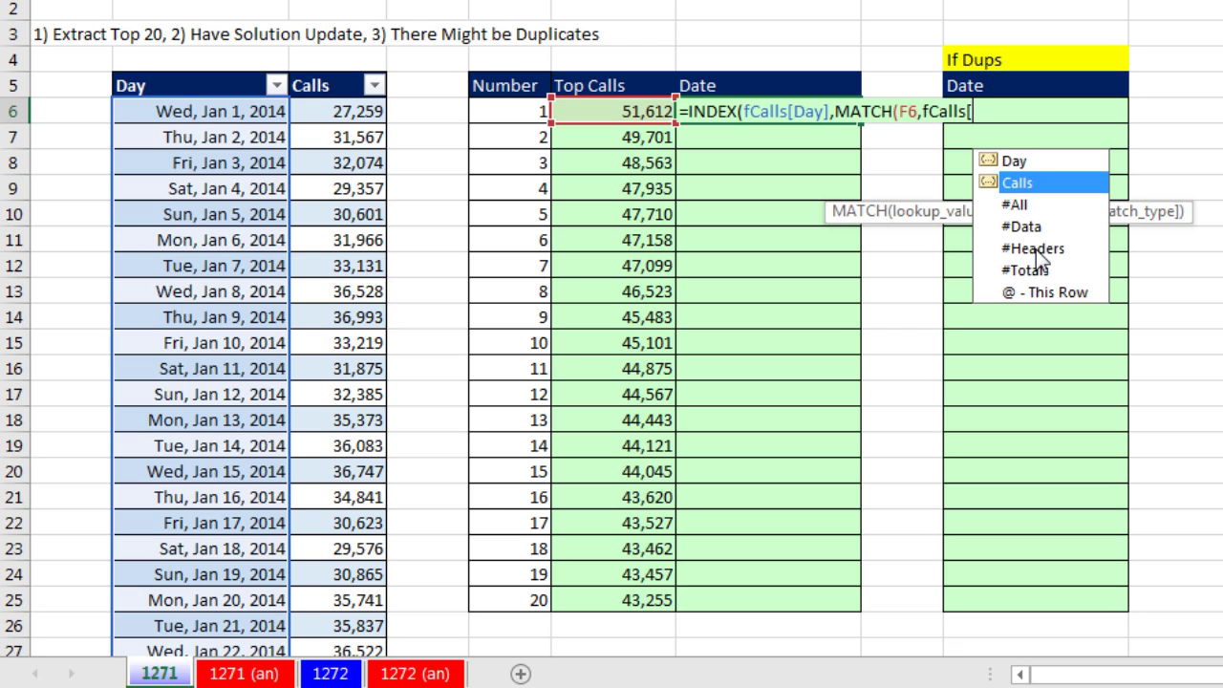
key(Tab)
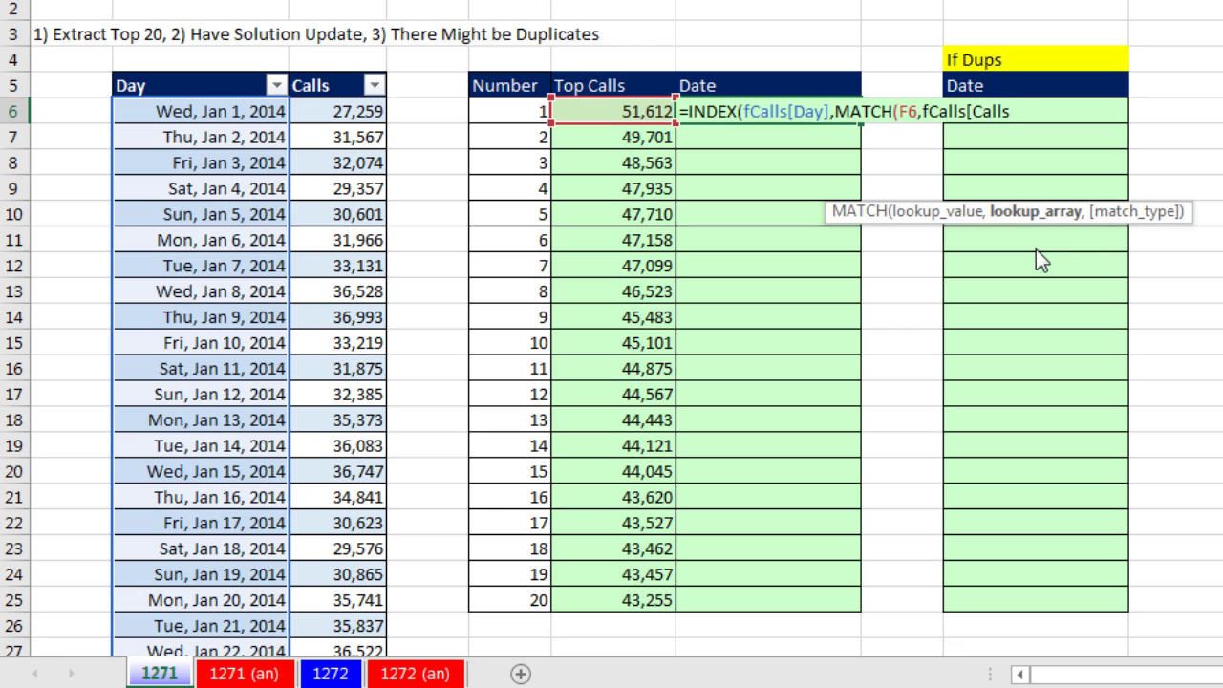
text(])
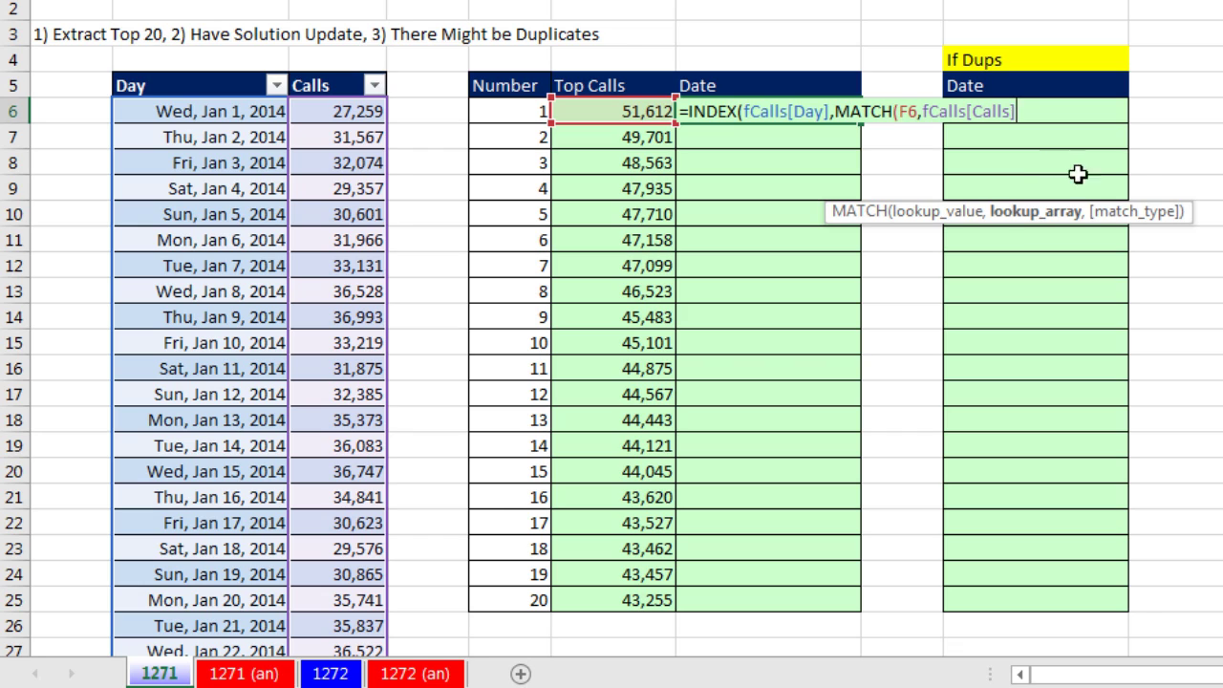
Complete G6 as =INDEX(fCalls[Day],MATCH(F6,fCalls[Calls],0)) with an exact match and fill it down through G25.
text(,)
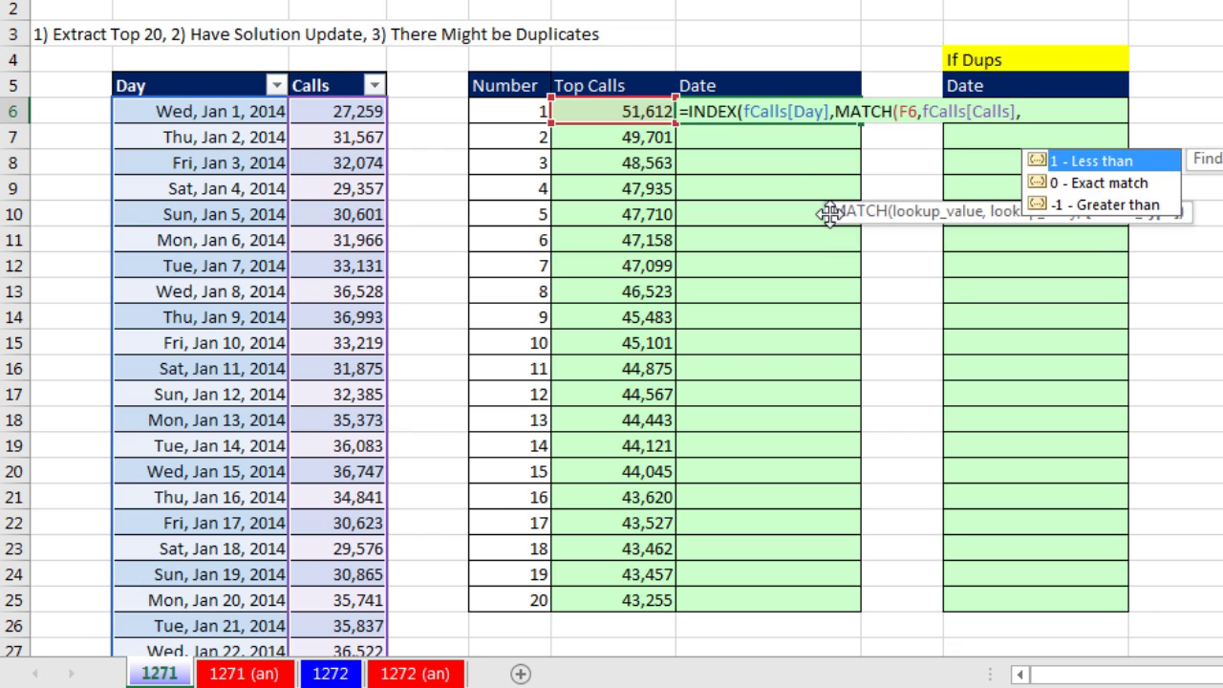
drag(818, 210, 636, 153)
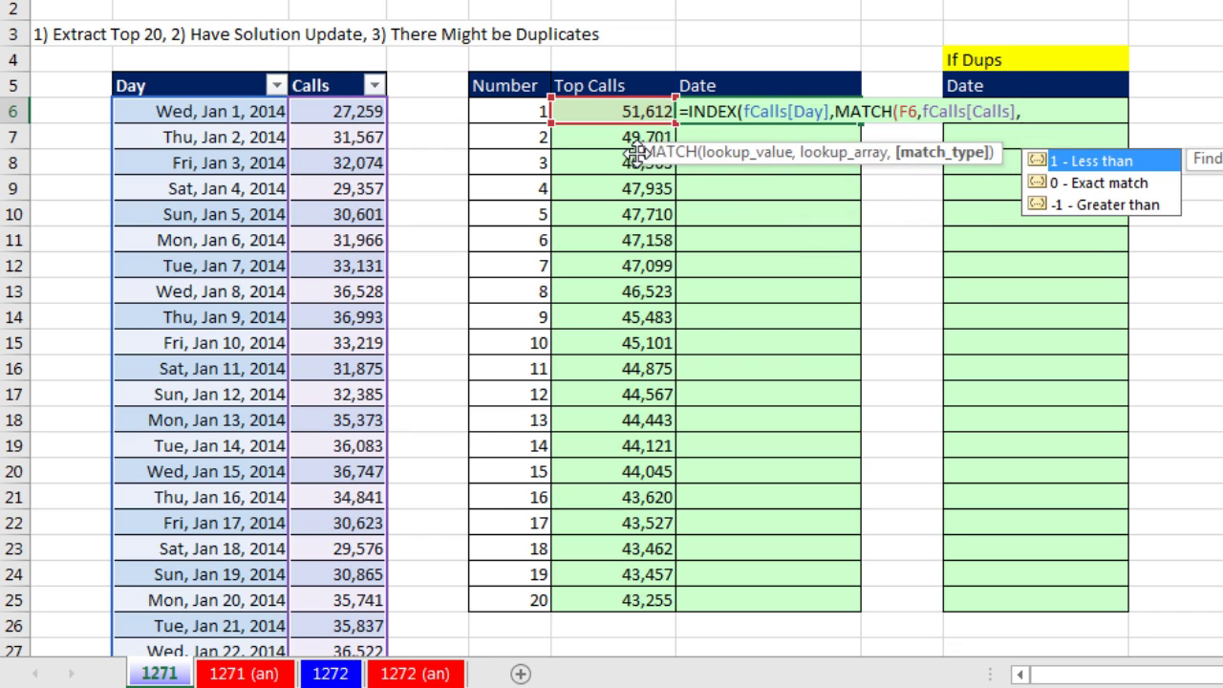
double_click(1069, 184)
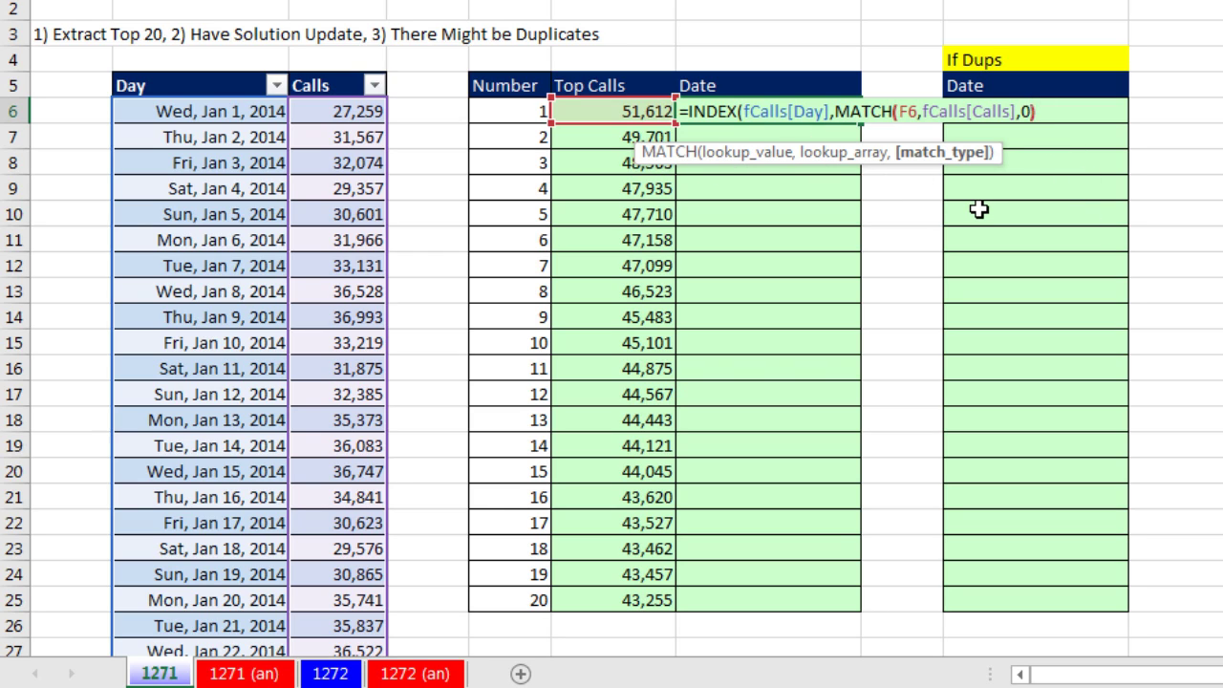
click(775, 158)
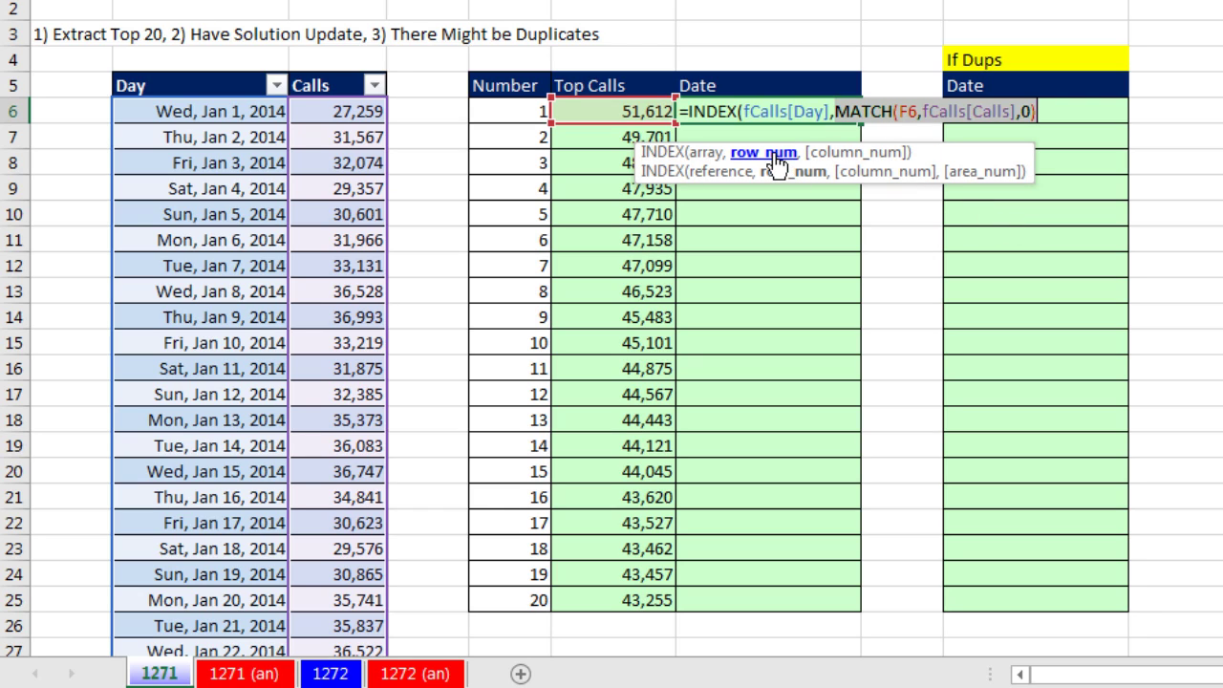
click(1090, 114)
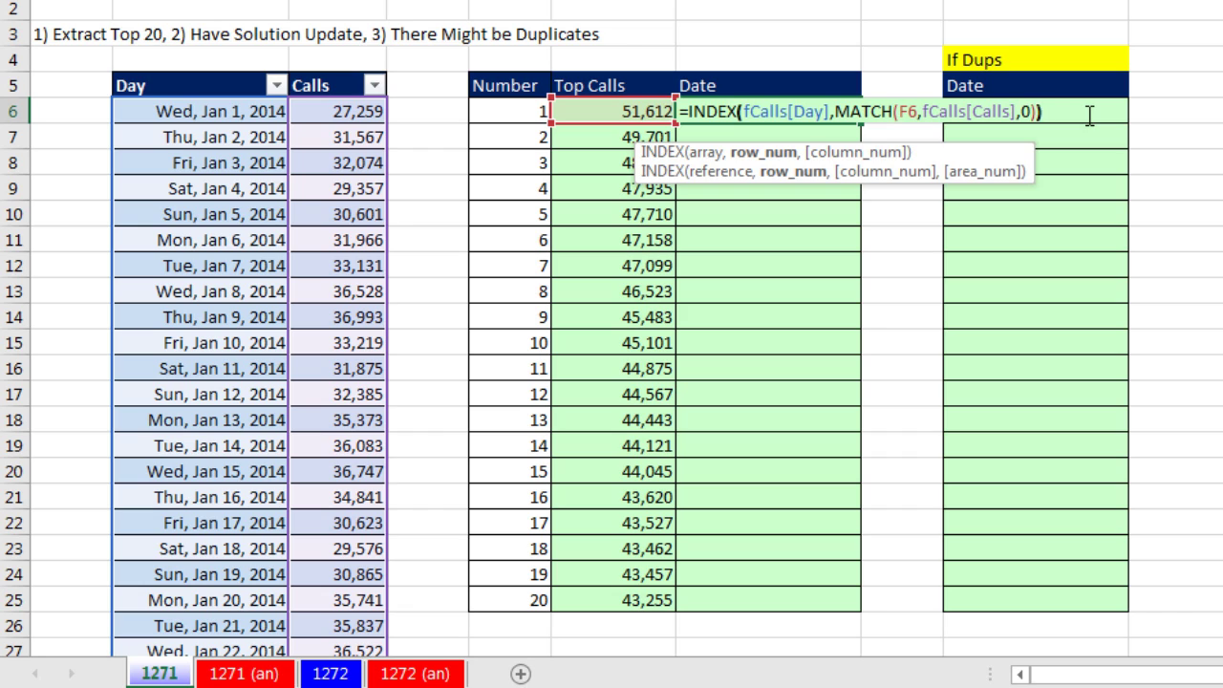
text())
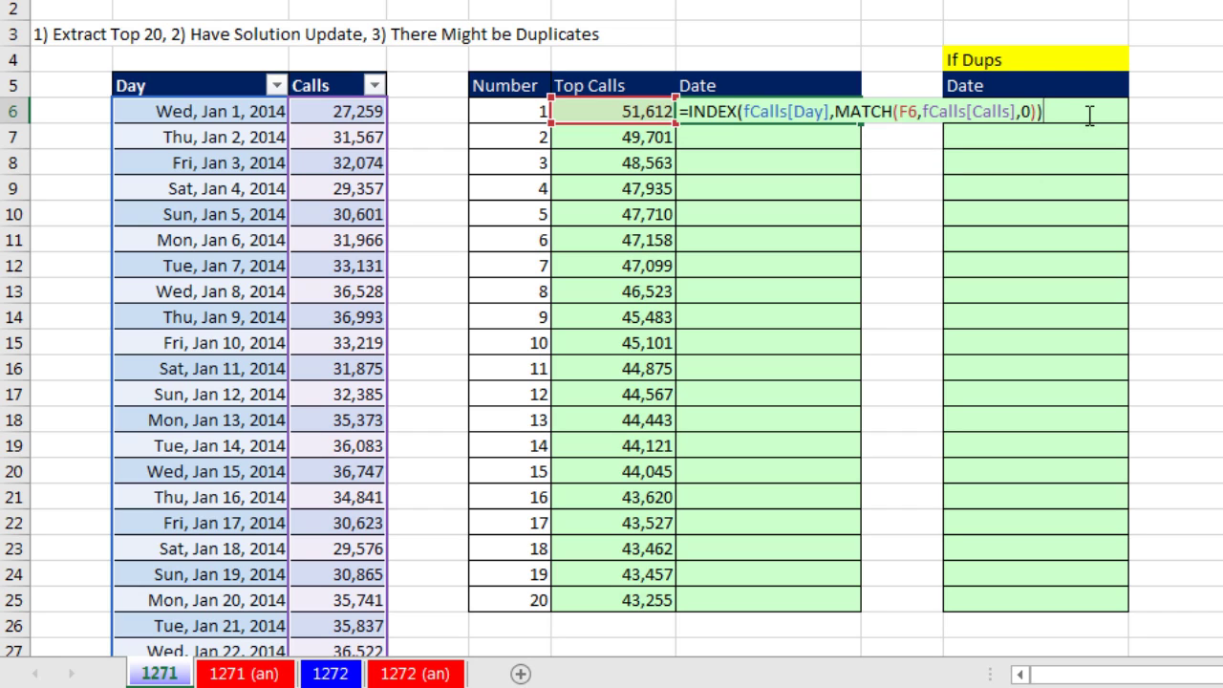
key(ctrl+Return)
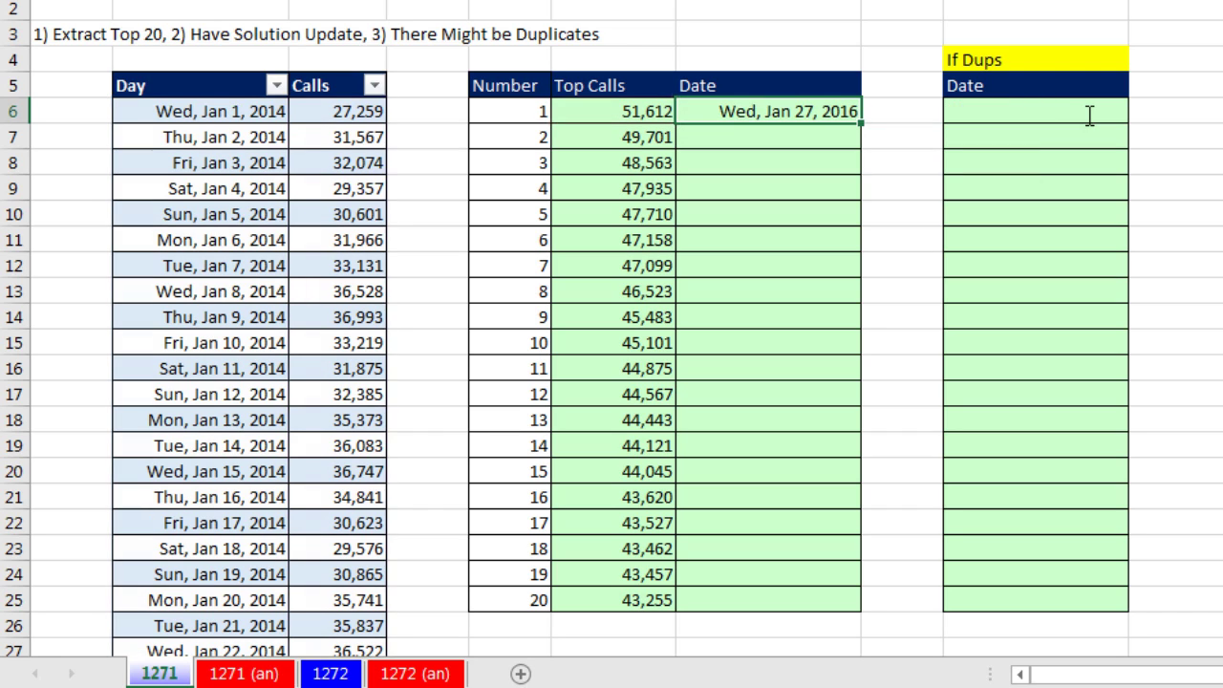
double_click(863, 123)
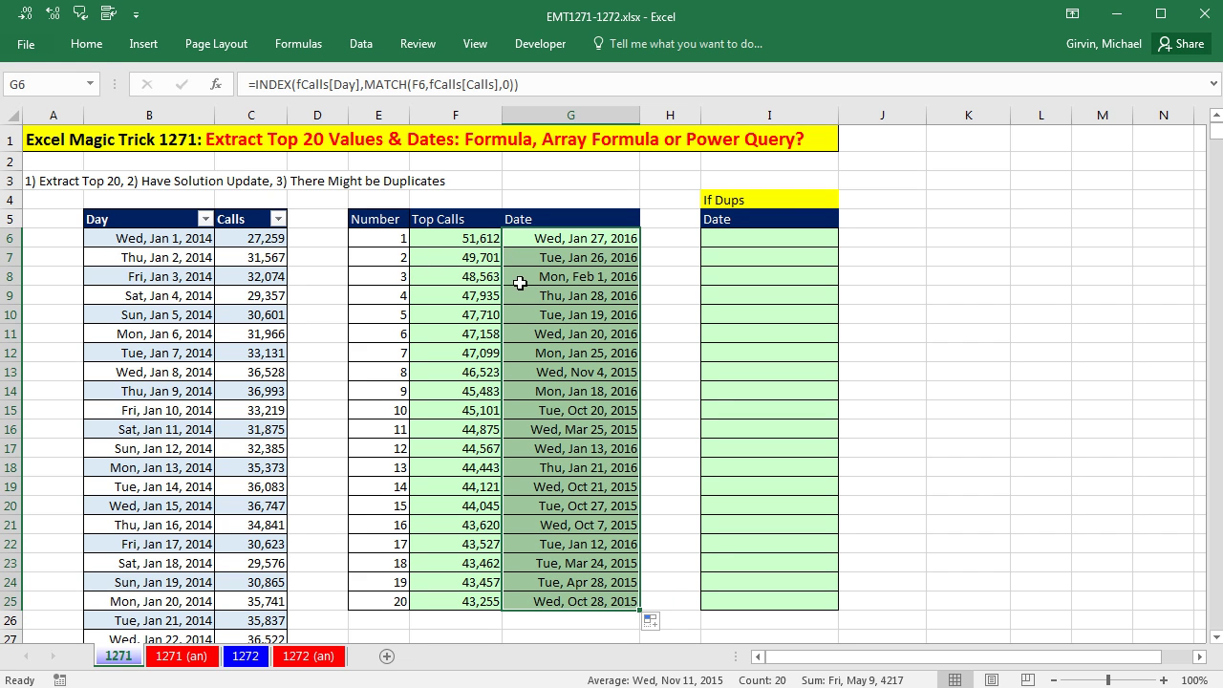
Append a record below the last row of the fCalls table with the date 2/2 and 52000 calls.
click(248, 355)
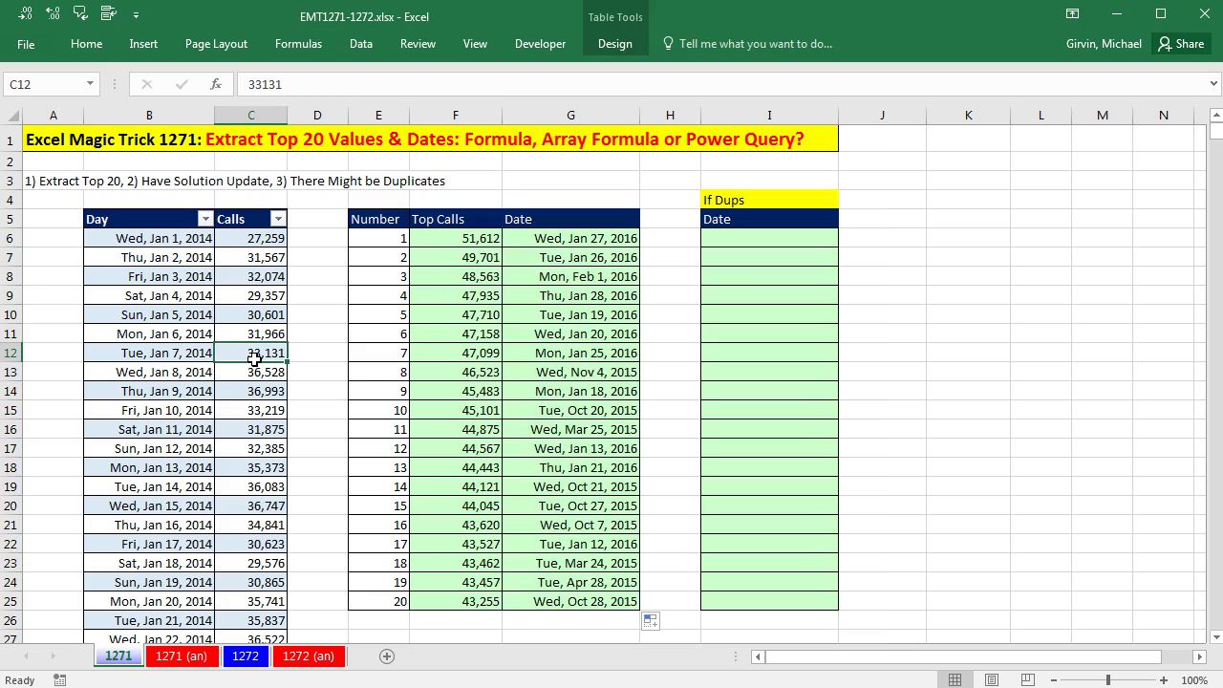
key(ctrl+Down)
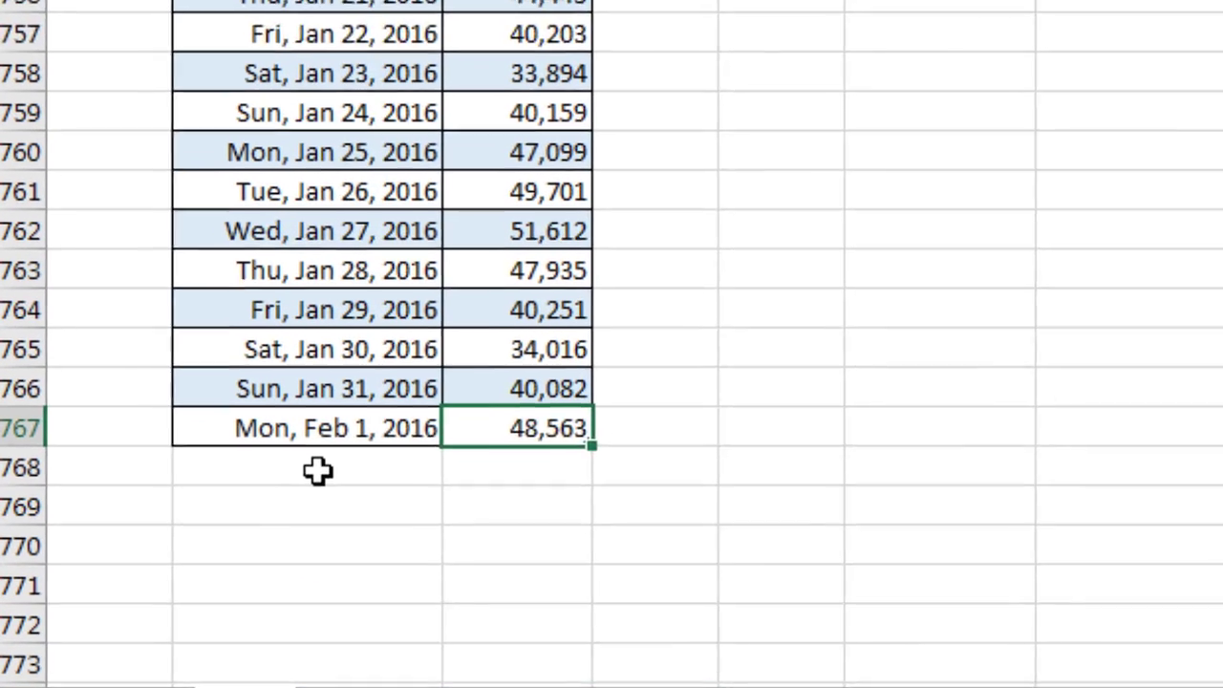
click(318, 469)
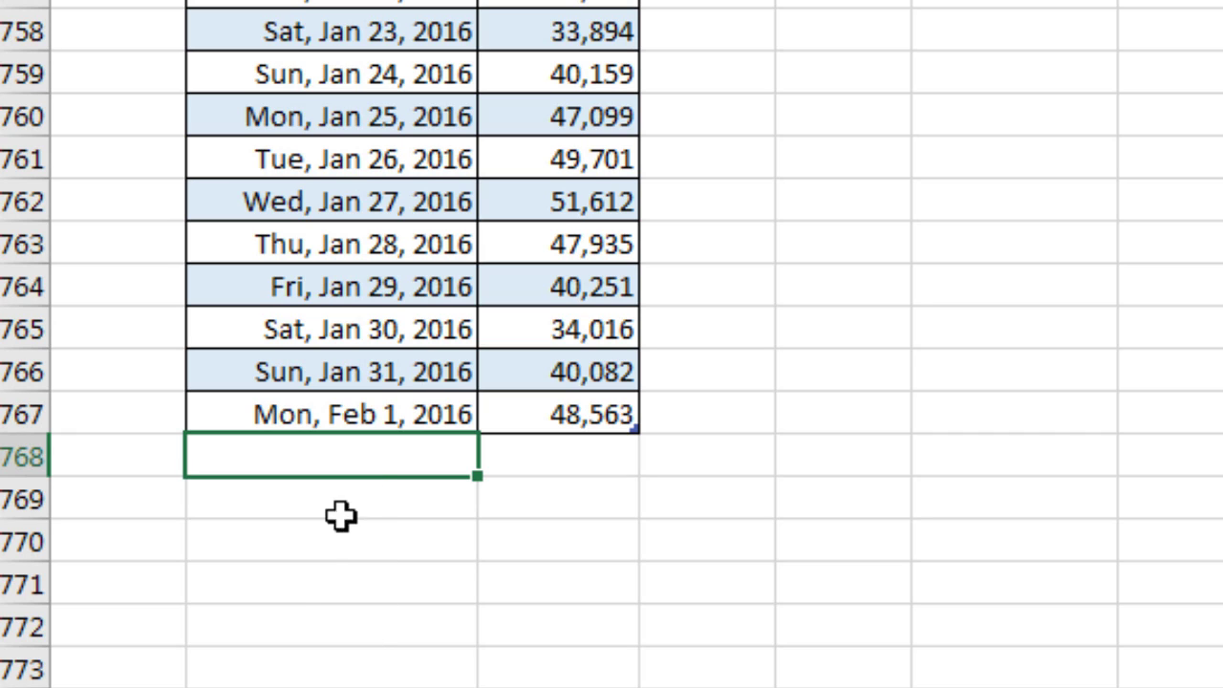
text(2/2)
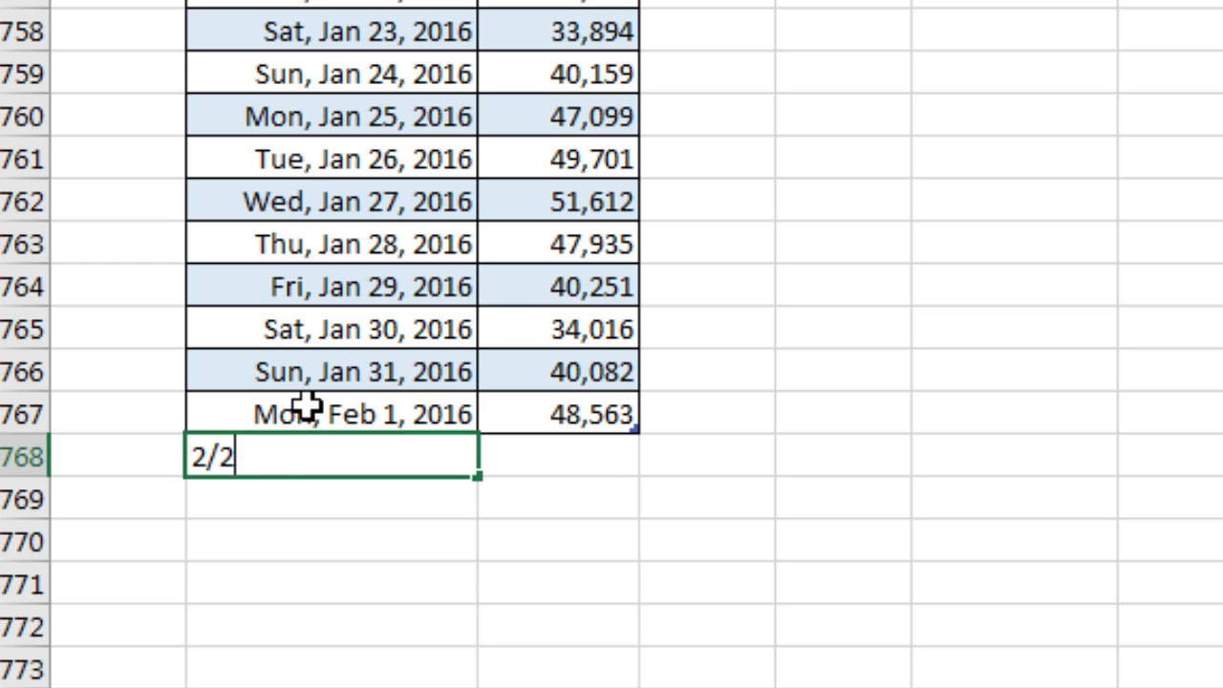
key(Tab)
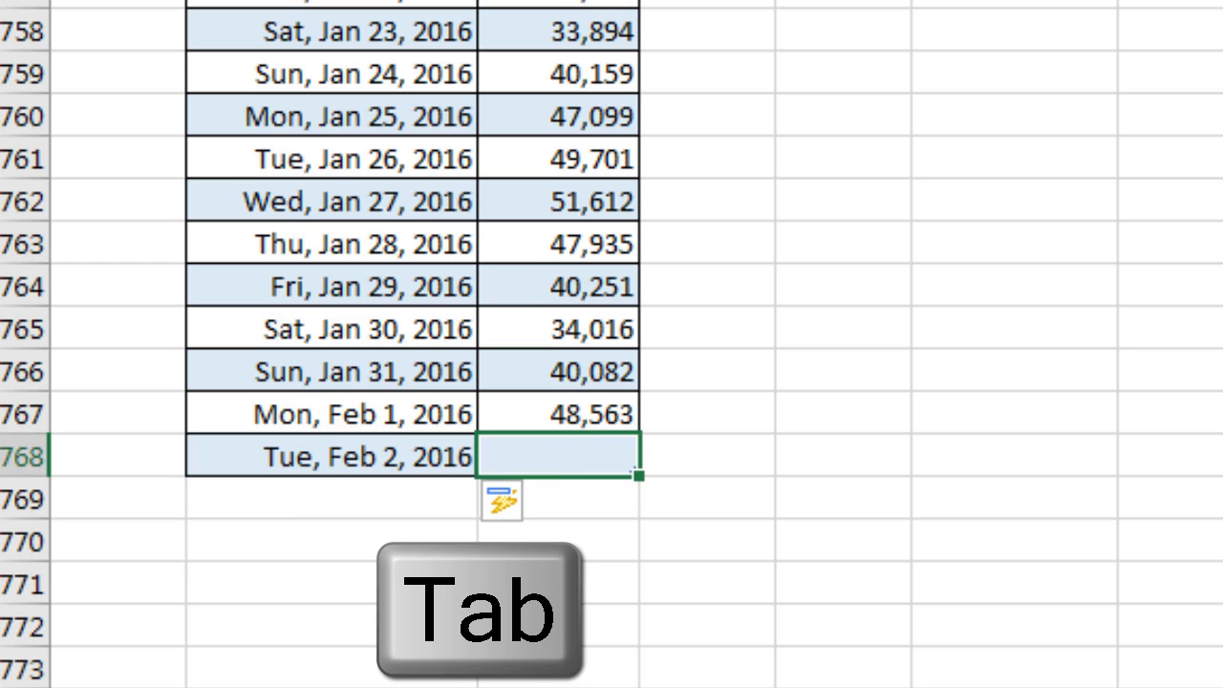
text(5)
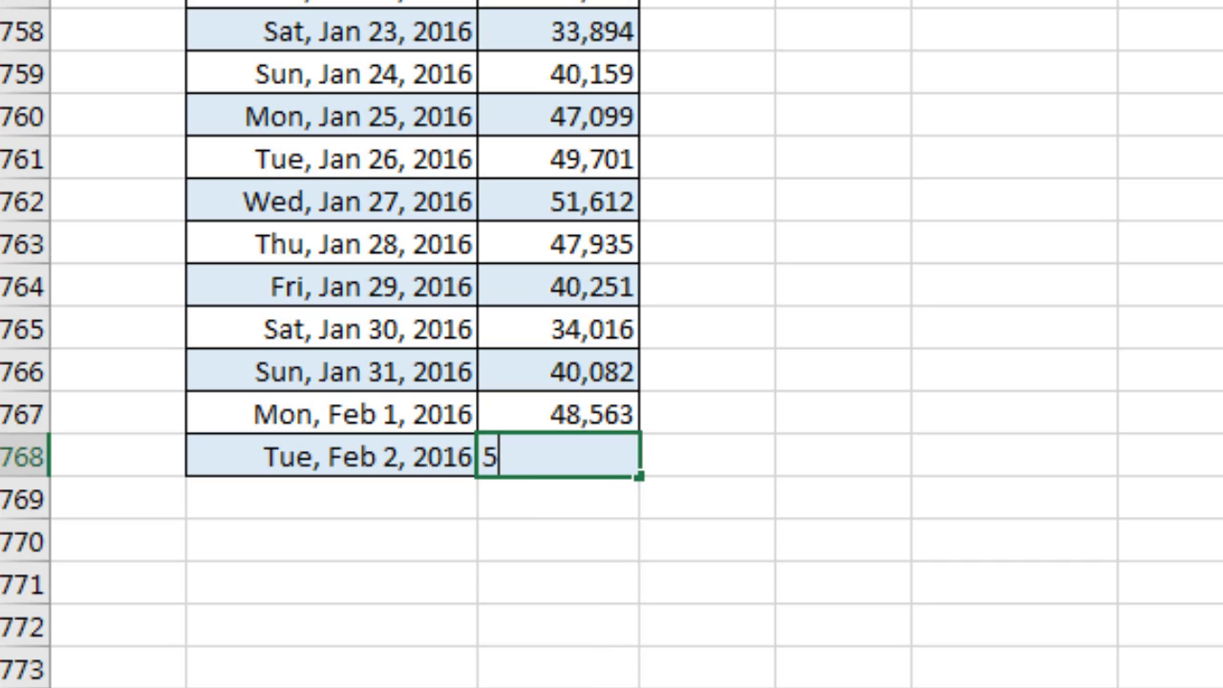
text(2000)
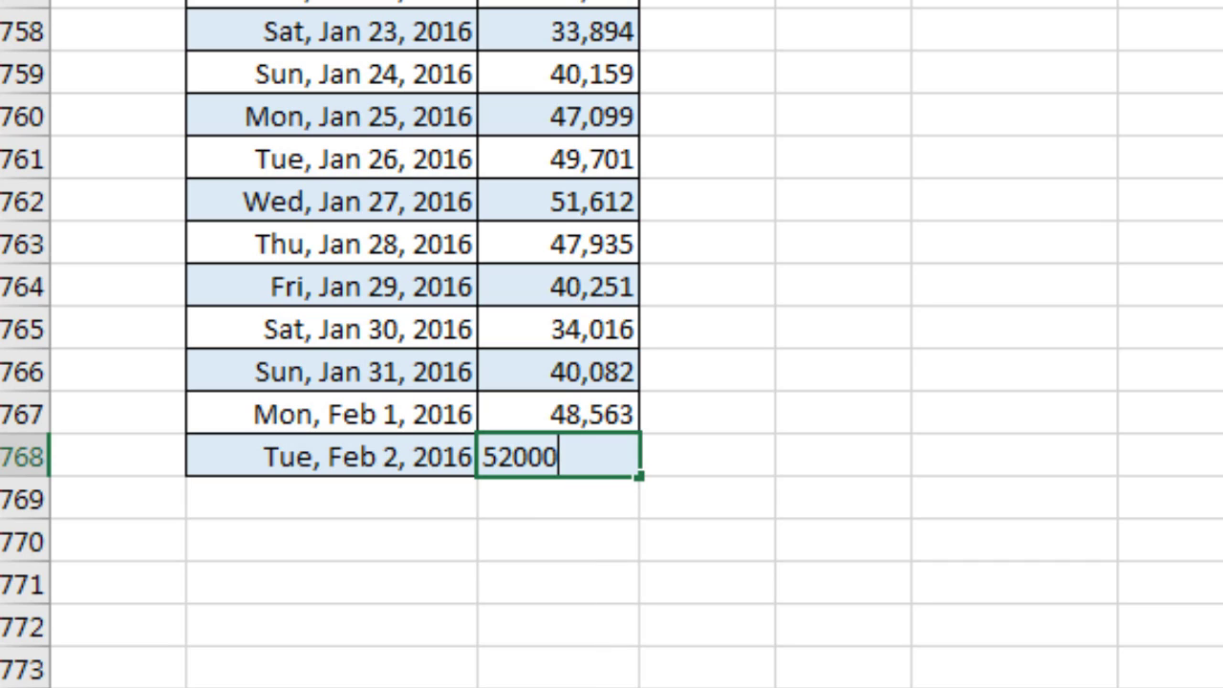
key(Return)
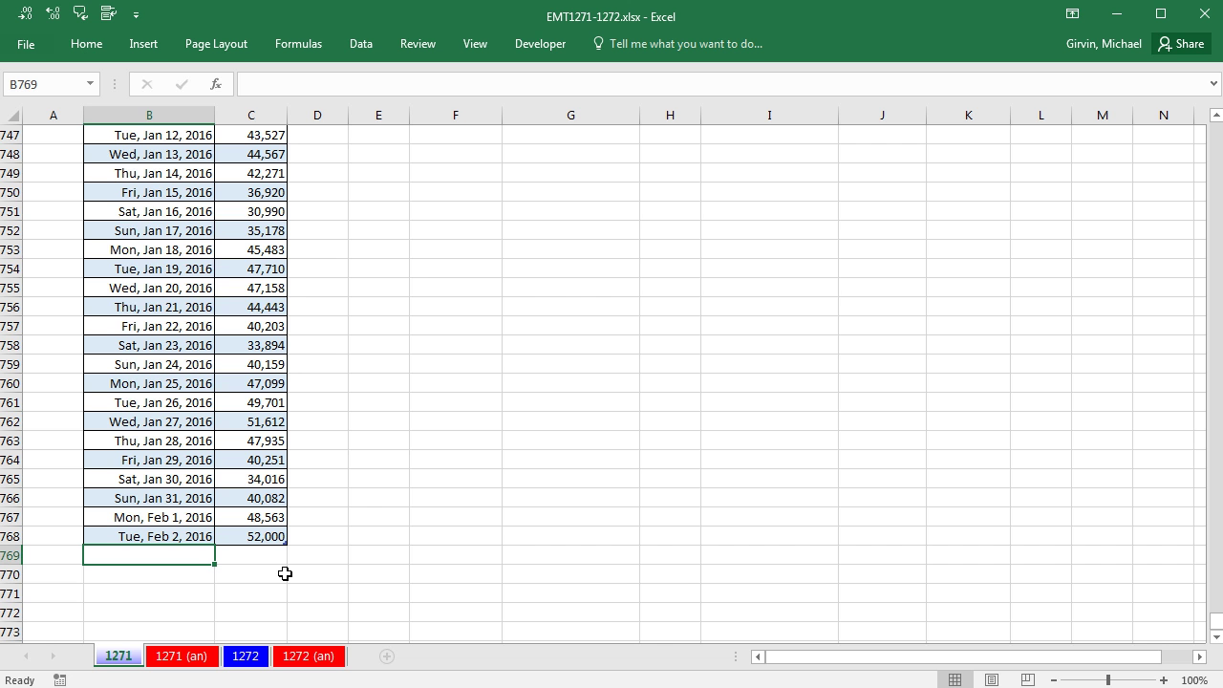
Set the Calls value for Fri, Jan 3, 2014 in C8 to 49,701.
key(ctrl+Home)
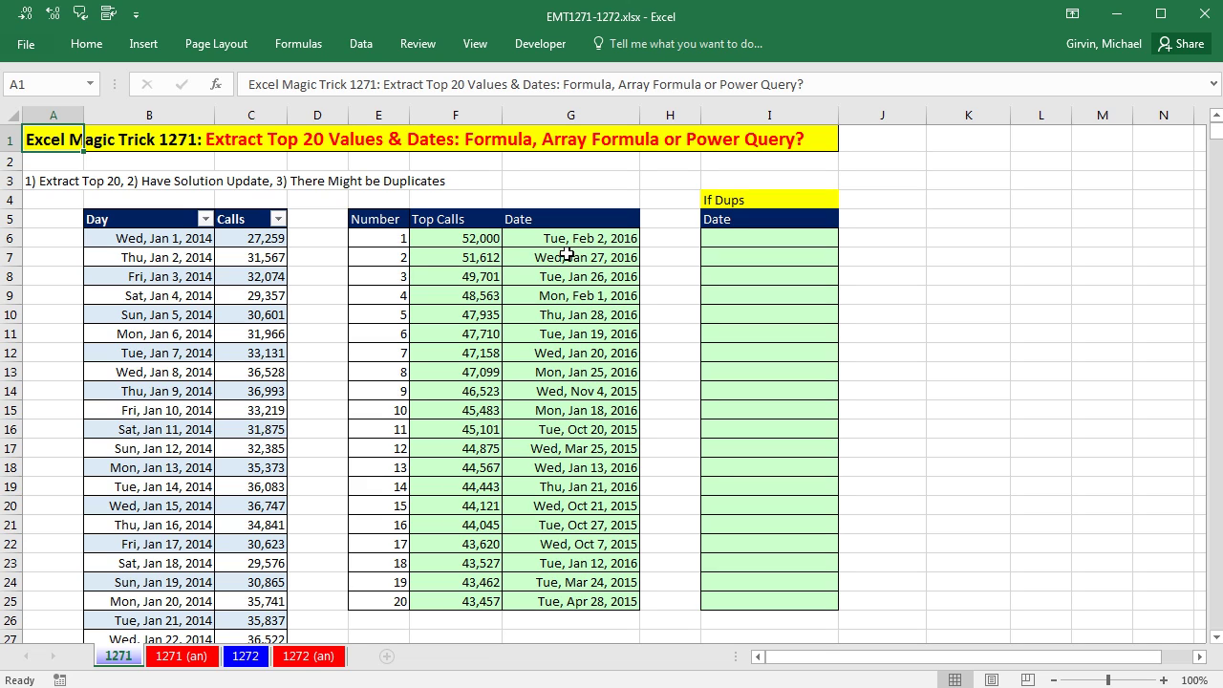
click(260, 275)
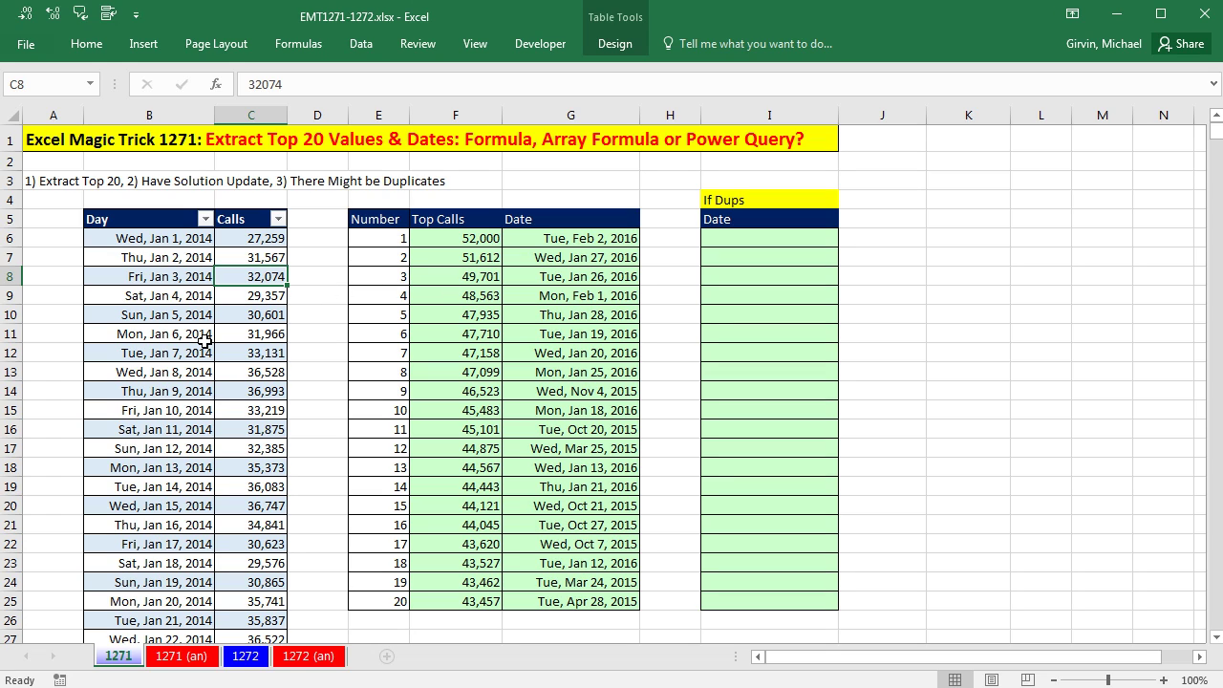
text(49)
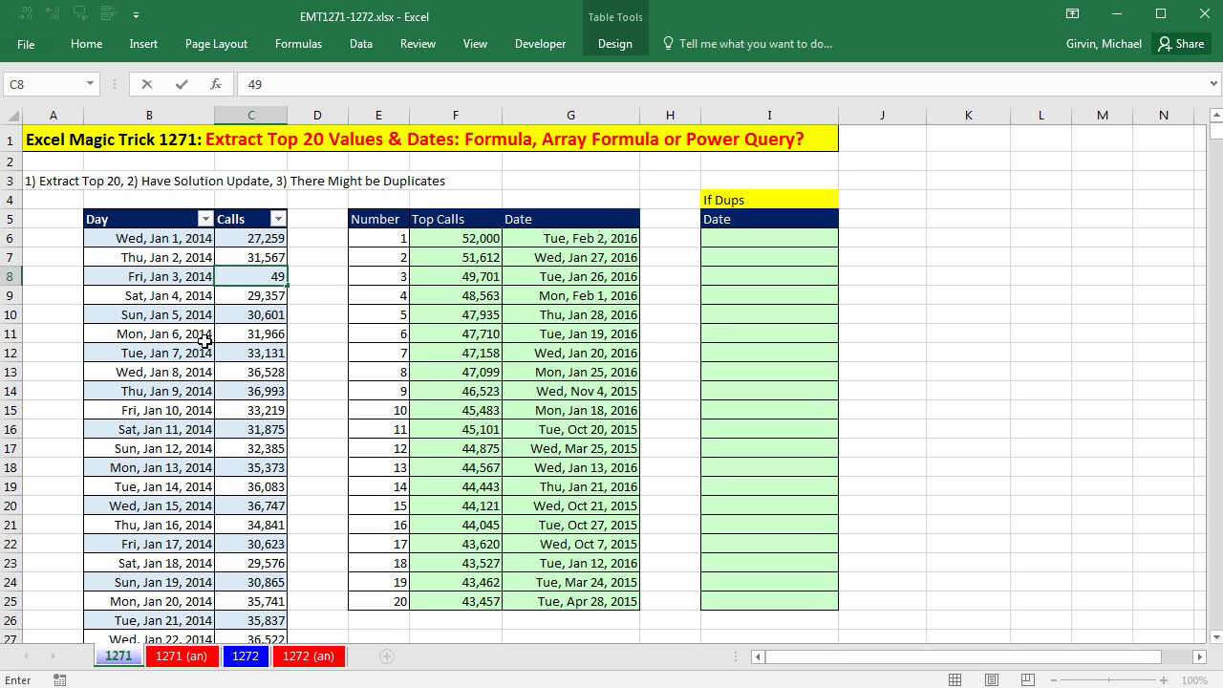
text(,701)
key(Return)
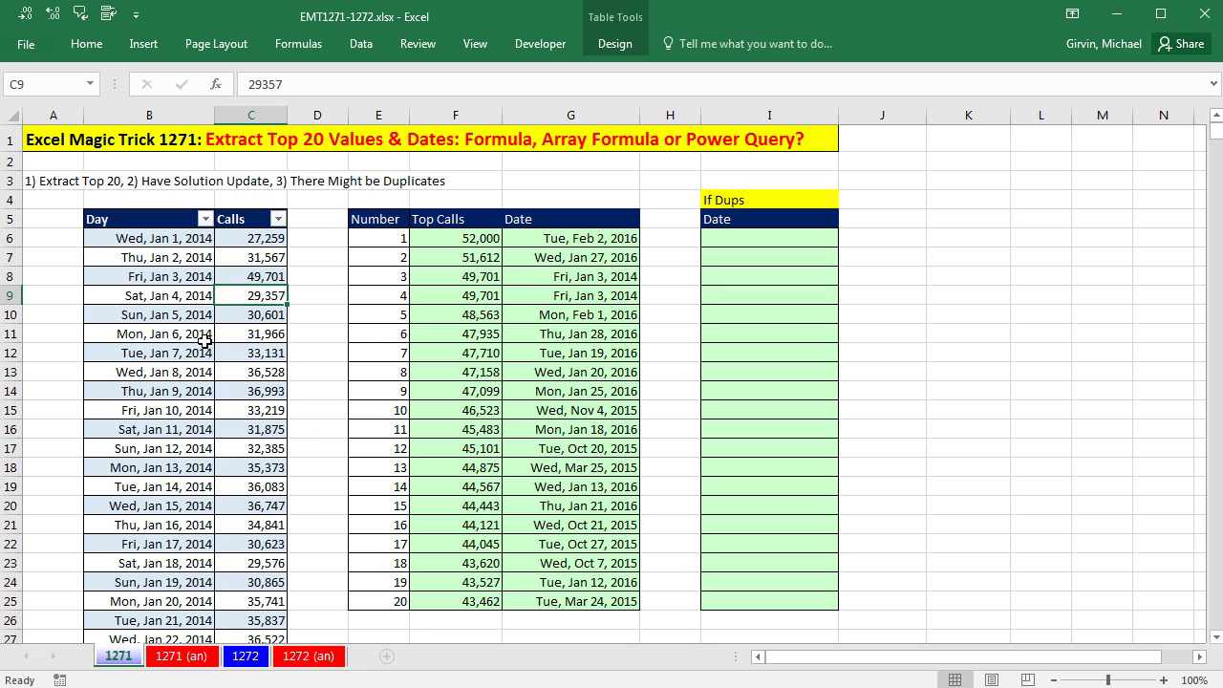
Compare the third and fourth Top Calls results and dates with the fCalls records in C8 and C761.
drag(468, 284, 612, 292)
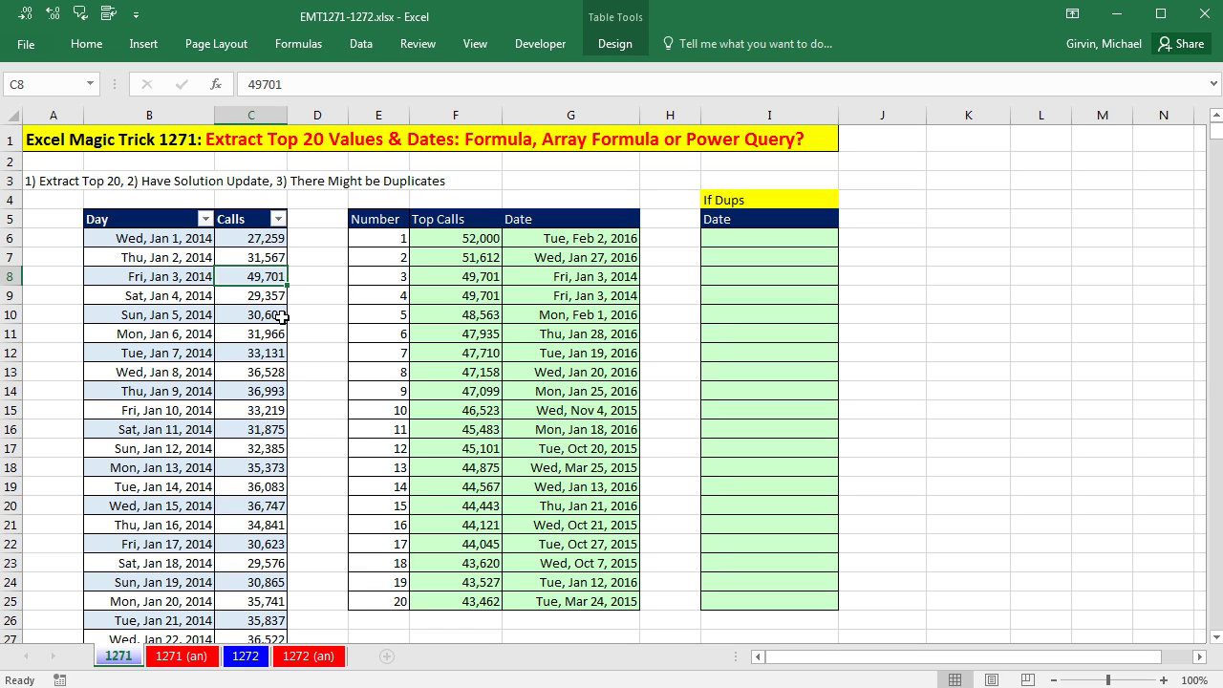
key(ctrl+Down)
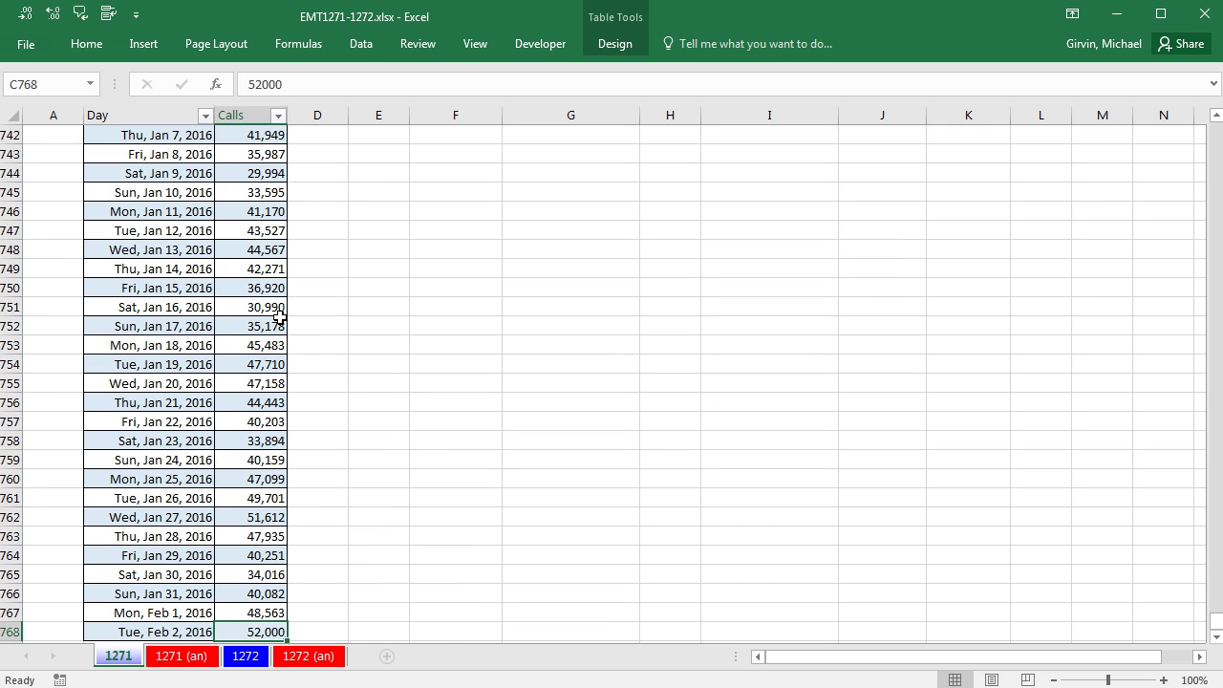
scroll(268, 337, down, 1)
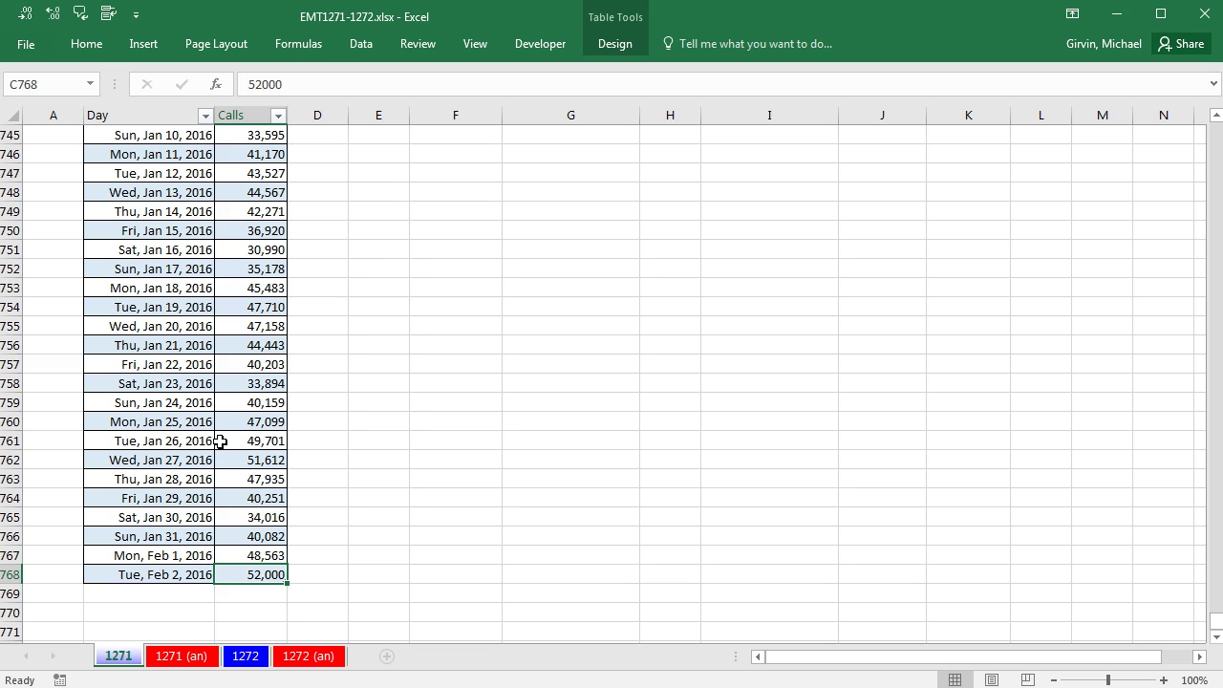
click(223, 441)
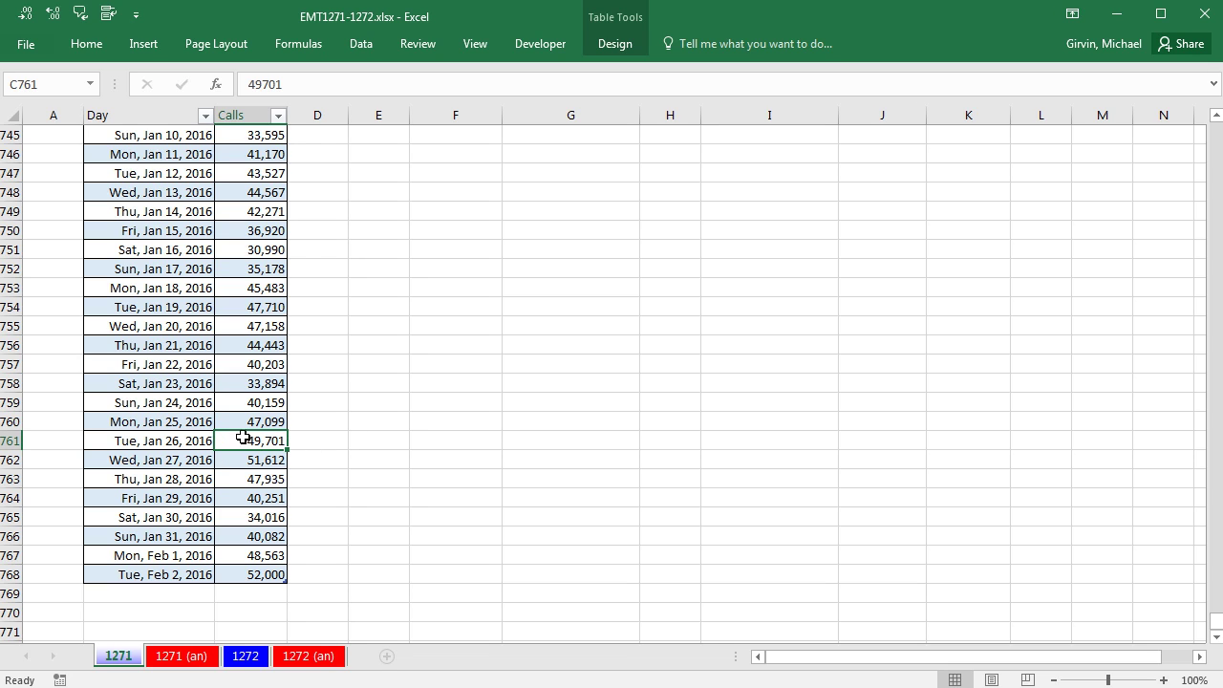
Start the If Dups Date formula in I6 as =INDEX(fCalls[Day], with the table's whole Day column as the array.
key(ctrl+Home)
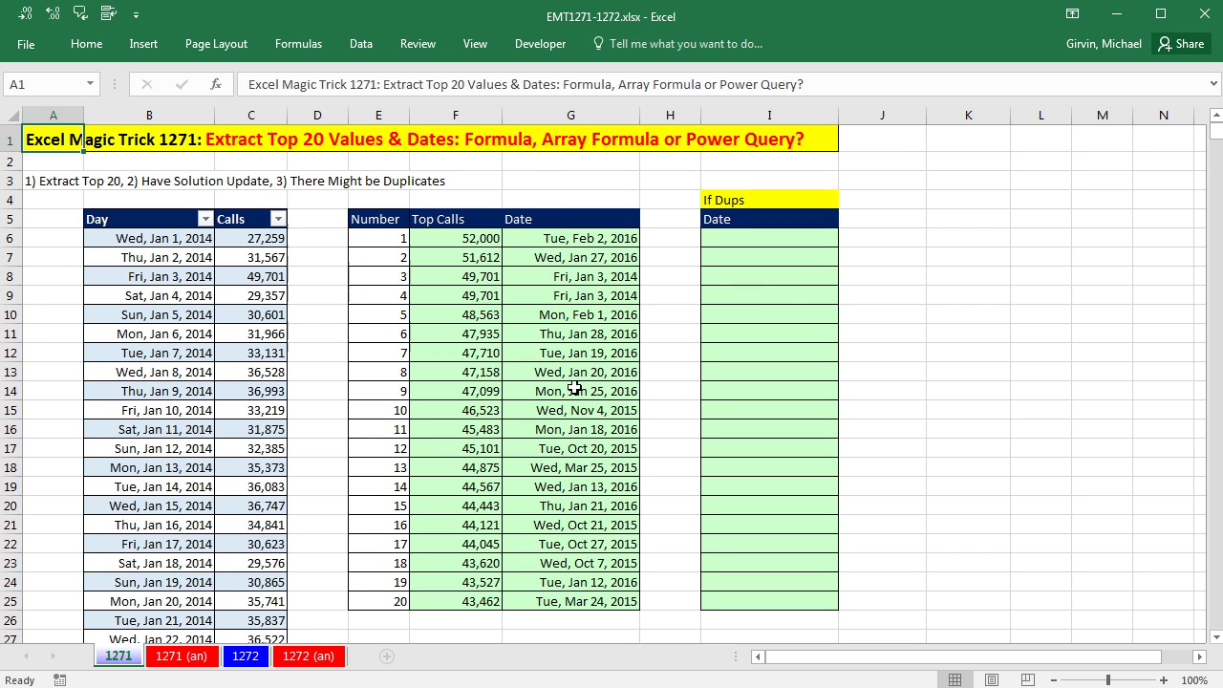
click(731, 242)
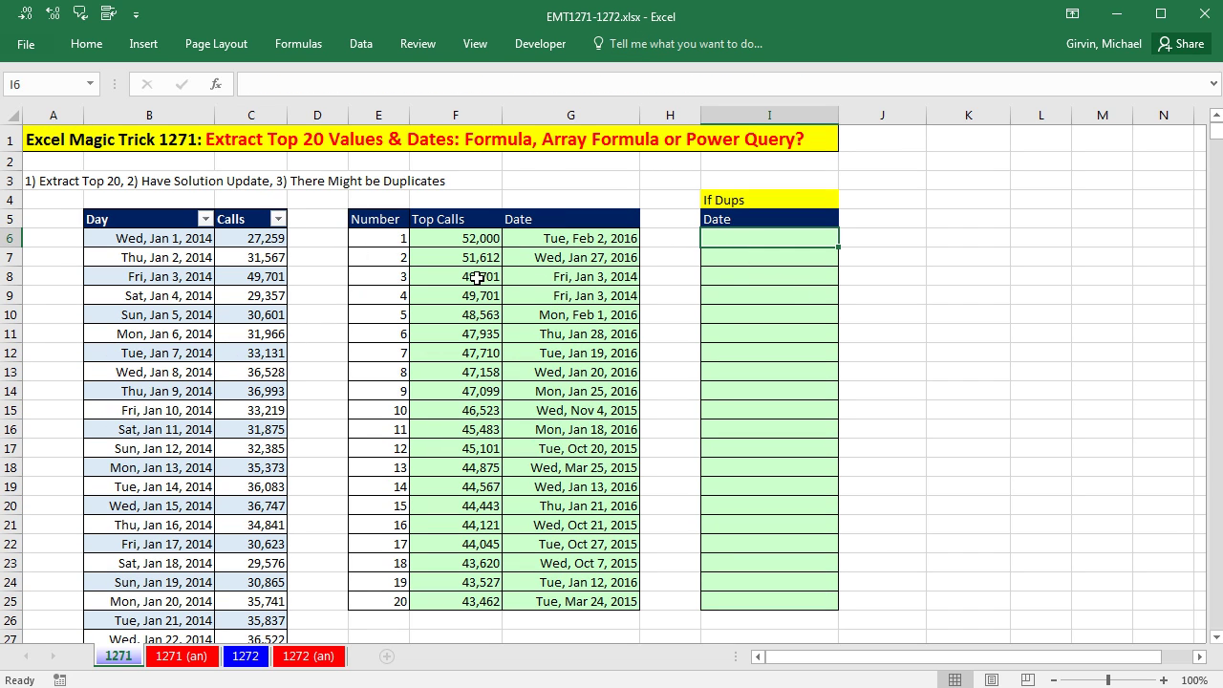
drag(477, 278, 481, 295)
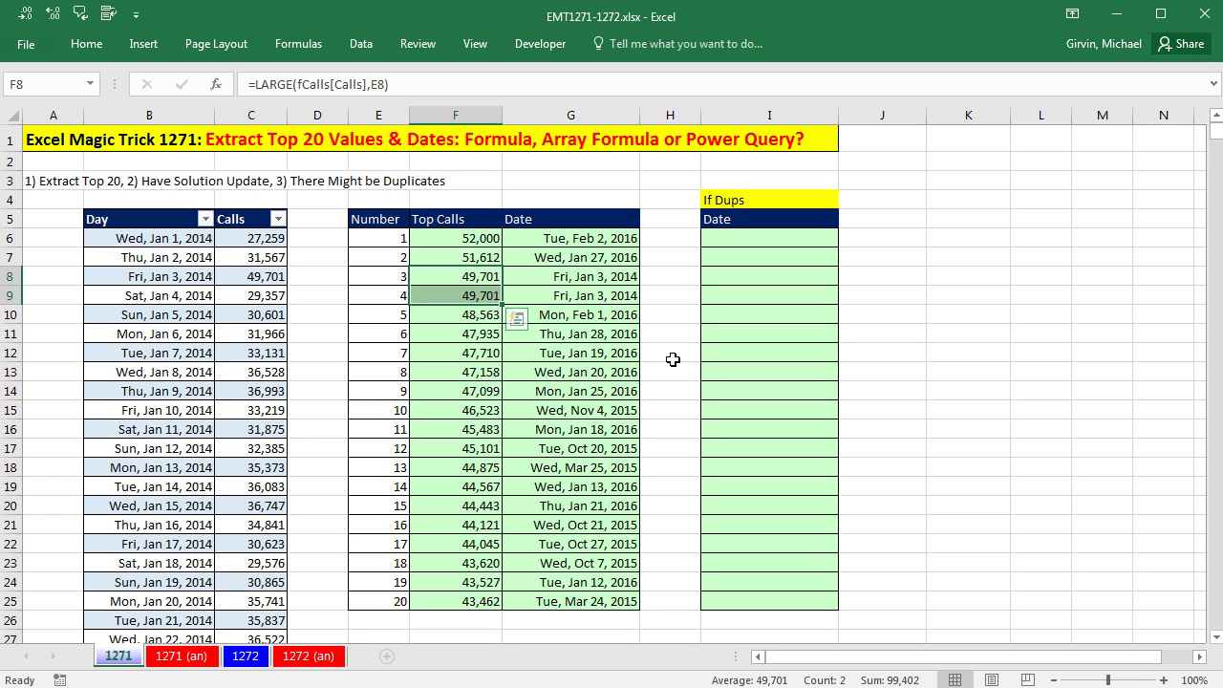
click(723, 239)
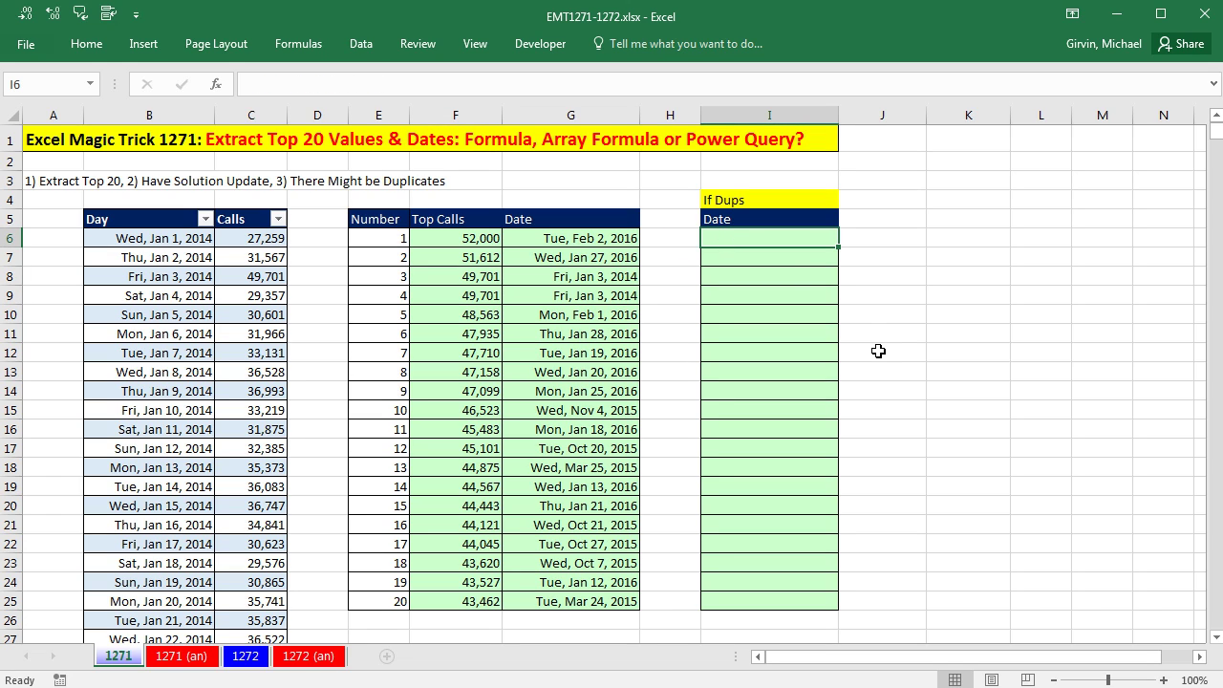
text(=INDEX()
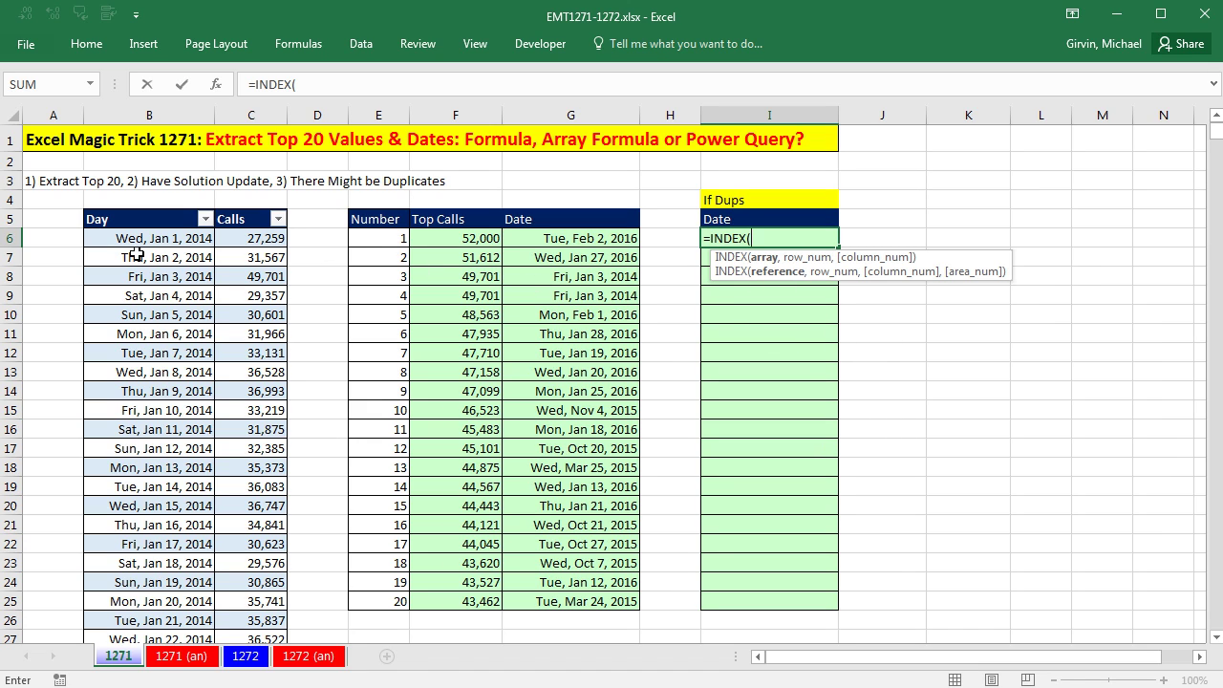
click(142, 240)
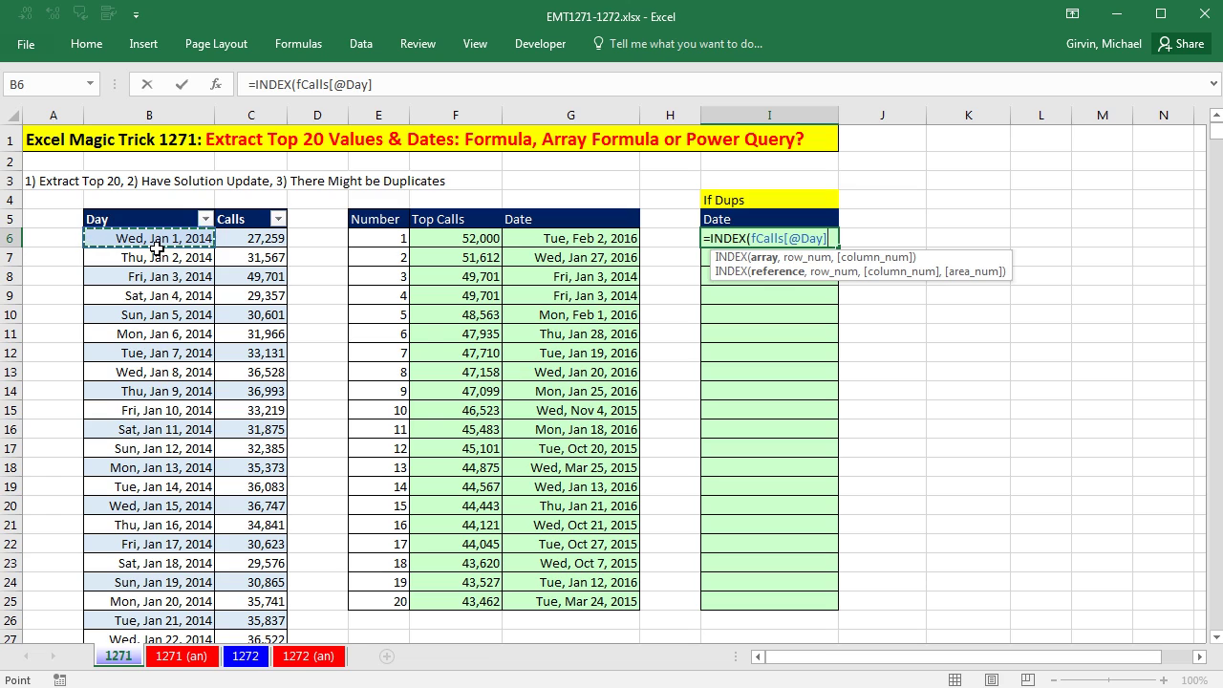
key(ctrl+shift+Down)
key(ctrl+BackSpace)
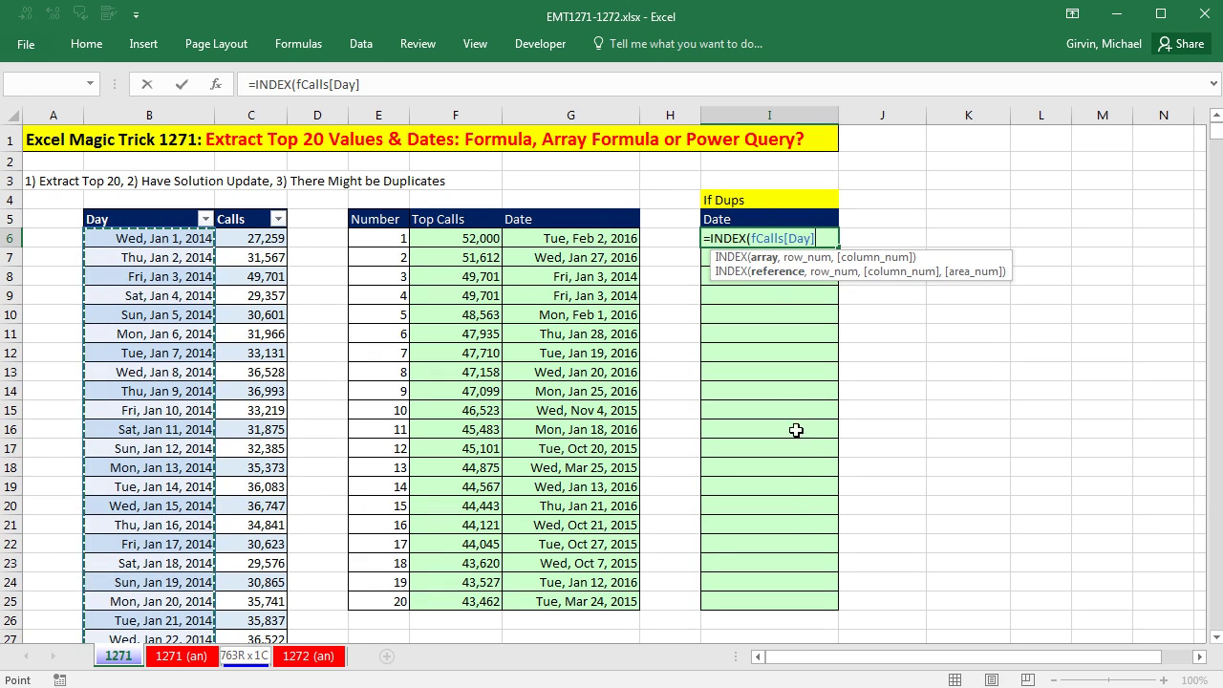
text(,)
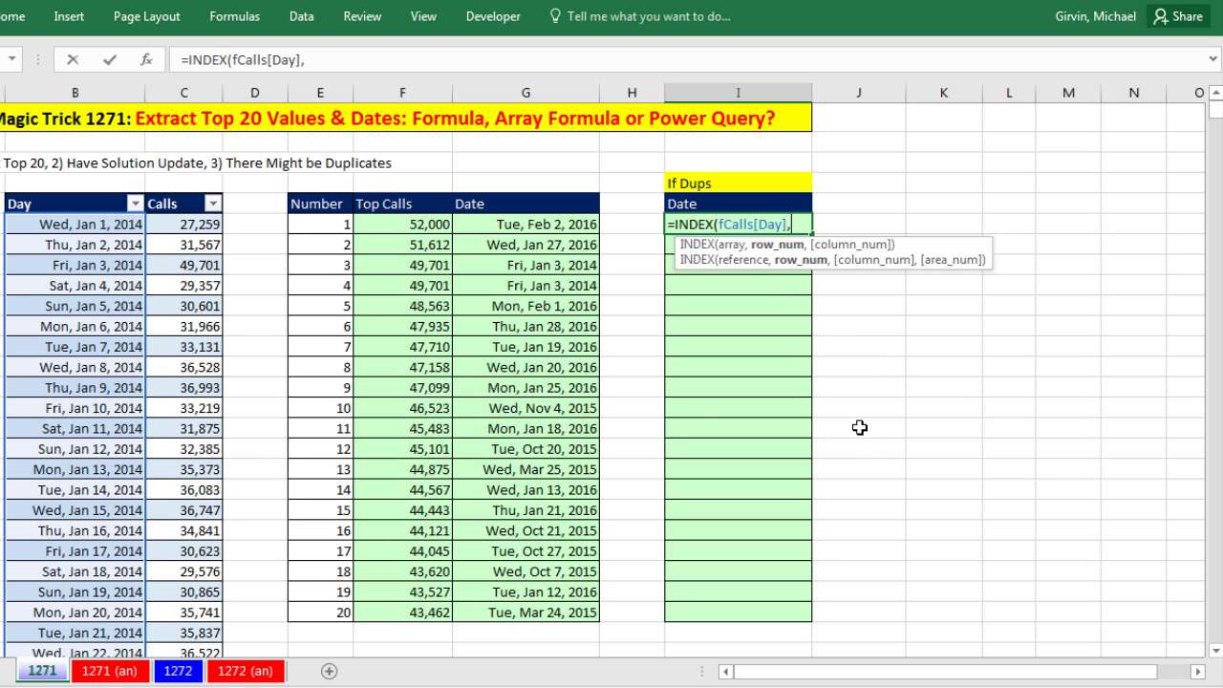
text(sm)
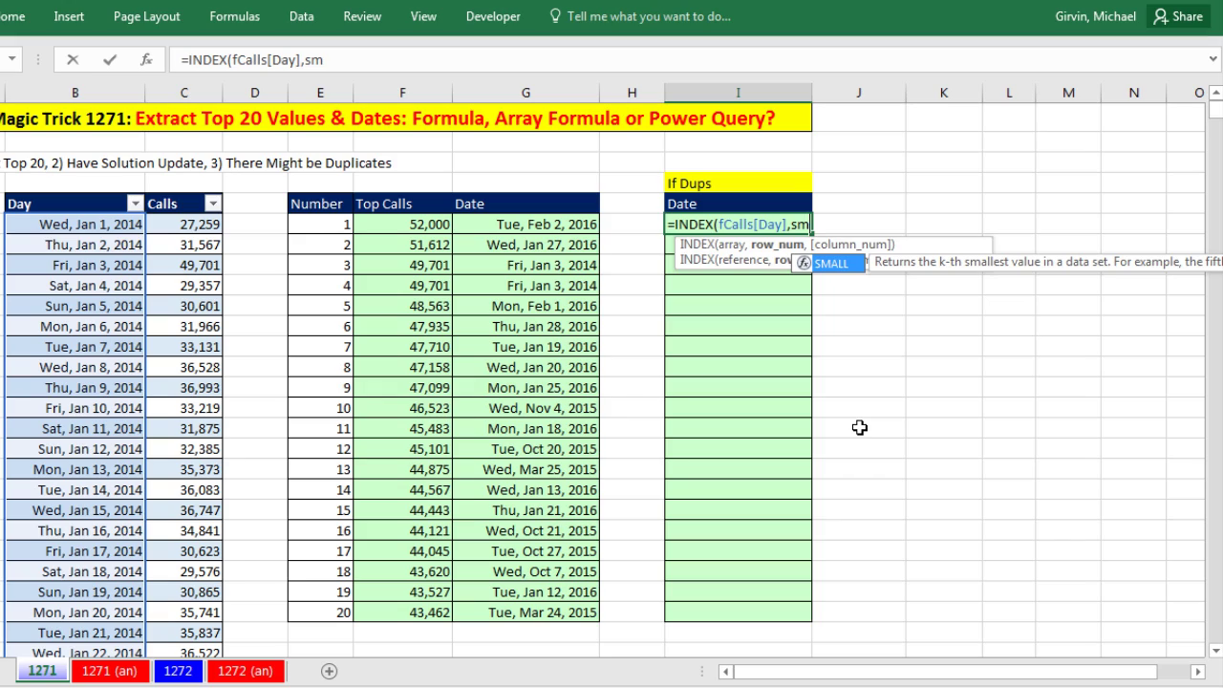
key(BackSpace)
key(BackSpace)
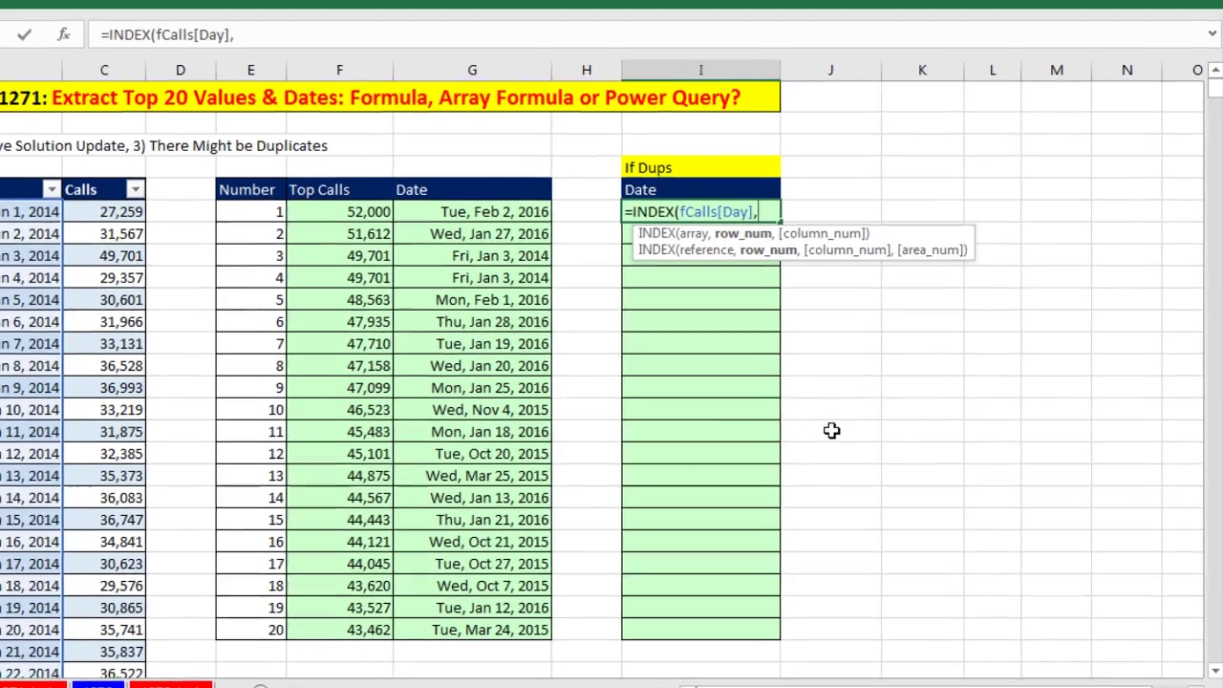
Use AGGREGATE for INDEX's row_num argument, with function 15 (SMALL) and option 6 (Ignore error values).
text(ag)
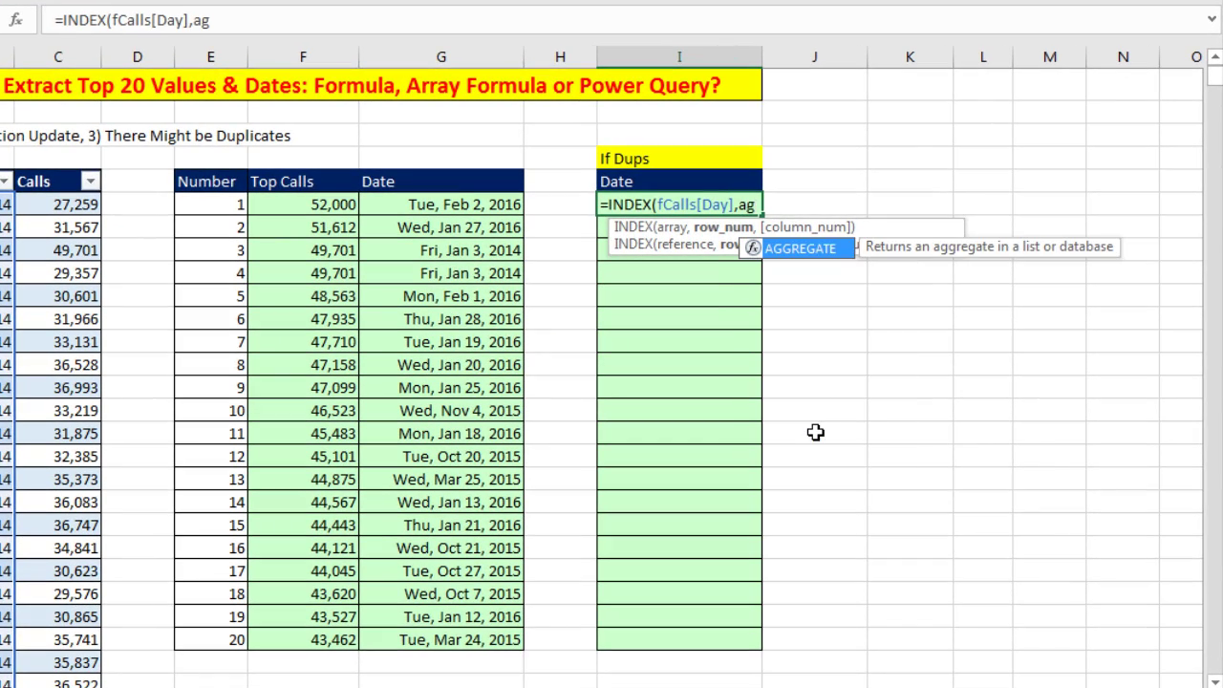
key(Tab)
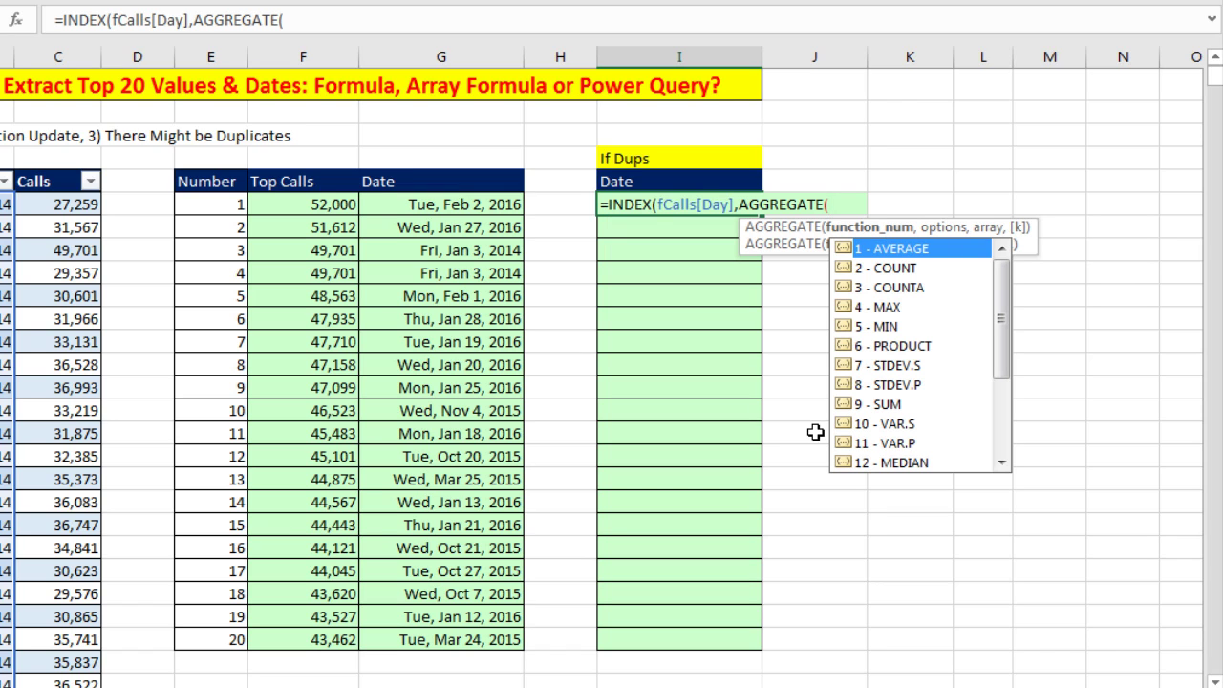
drag(1000, 309, 997, 430)
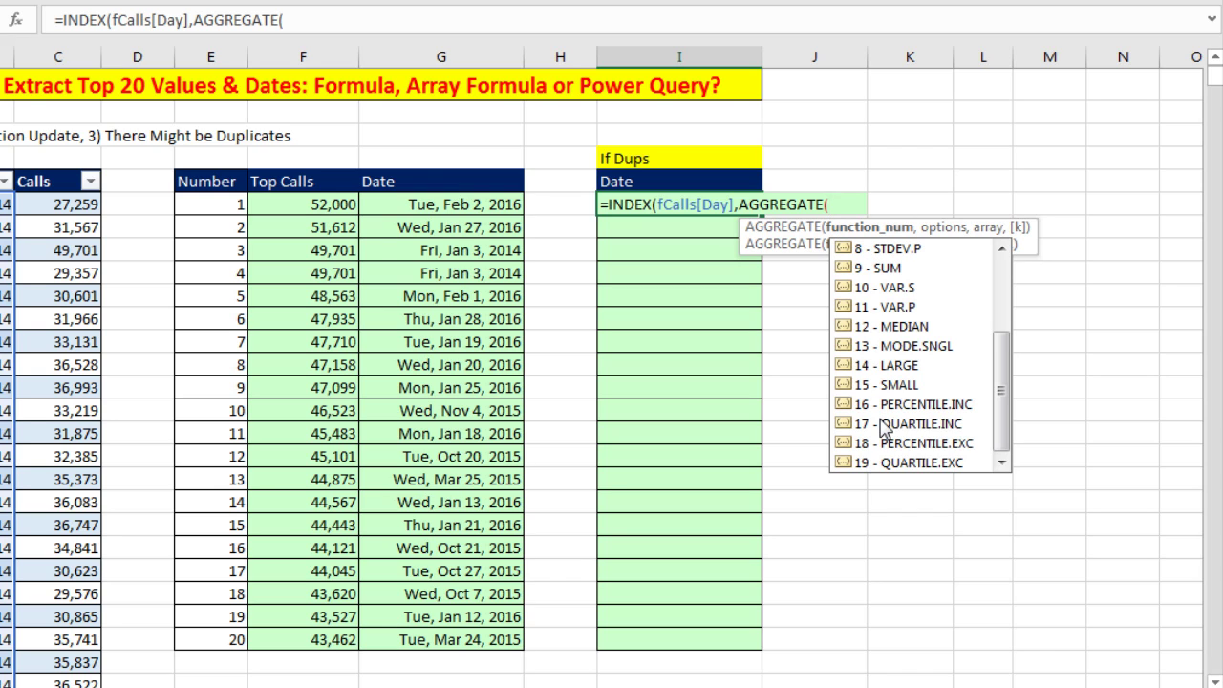
double_click(871, 384)
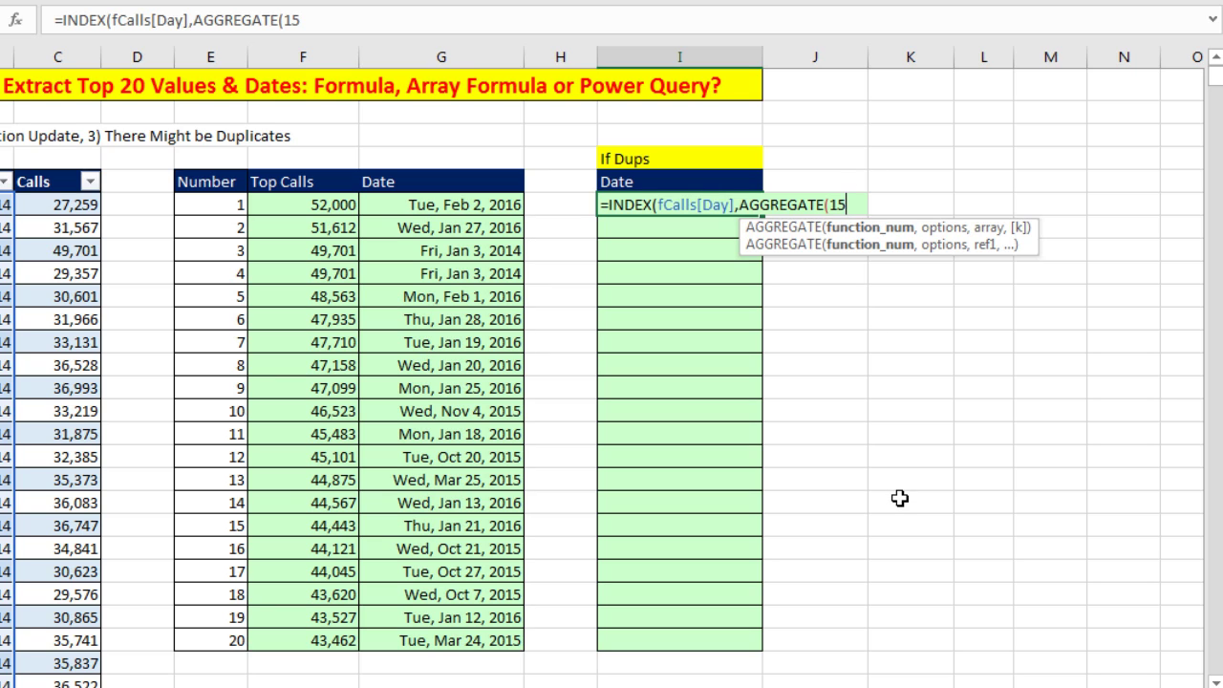
text(,)
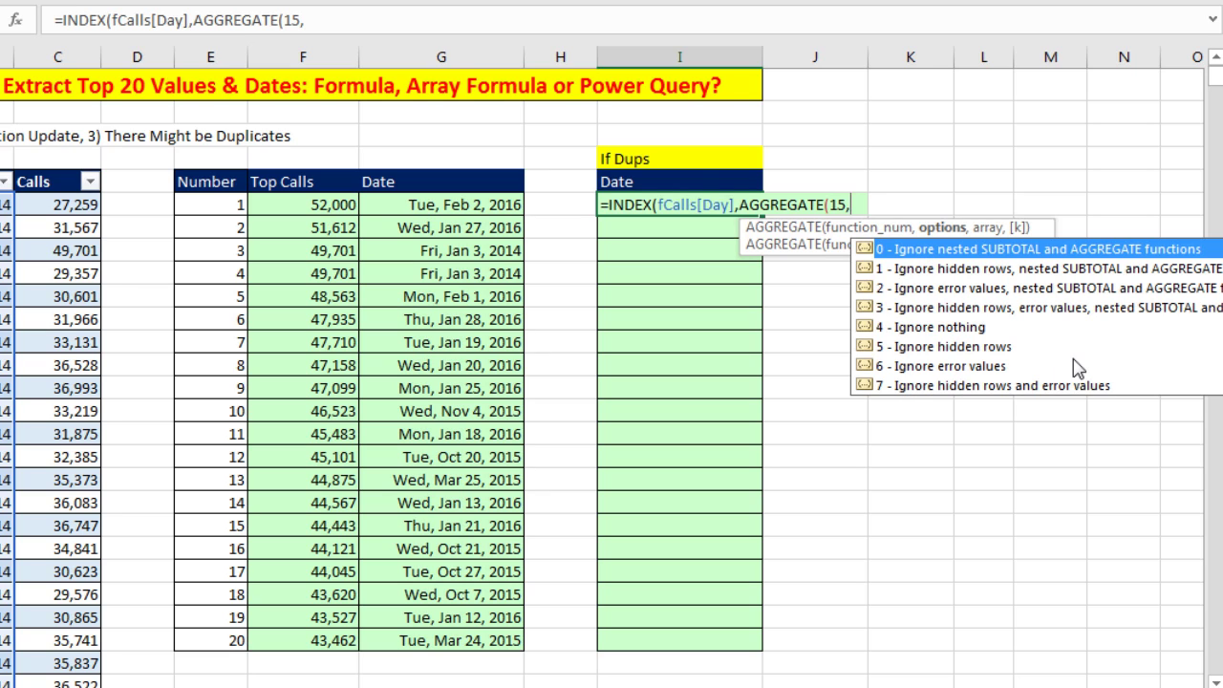
double_click(919, 368)
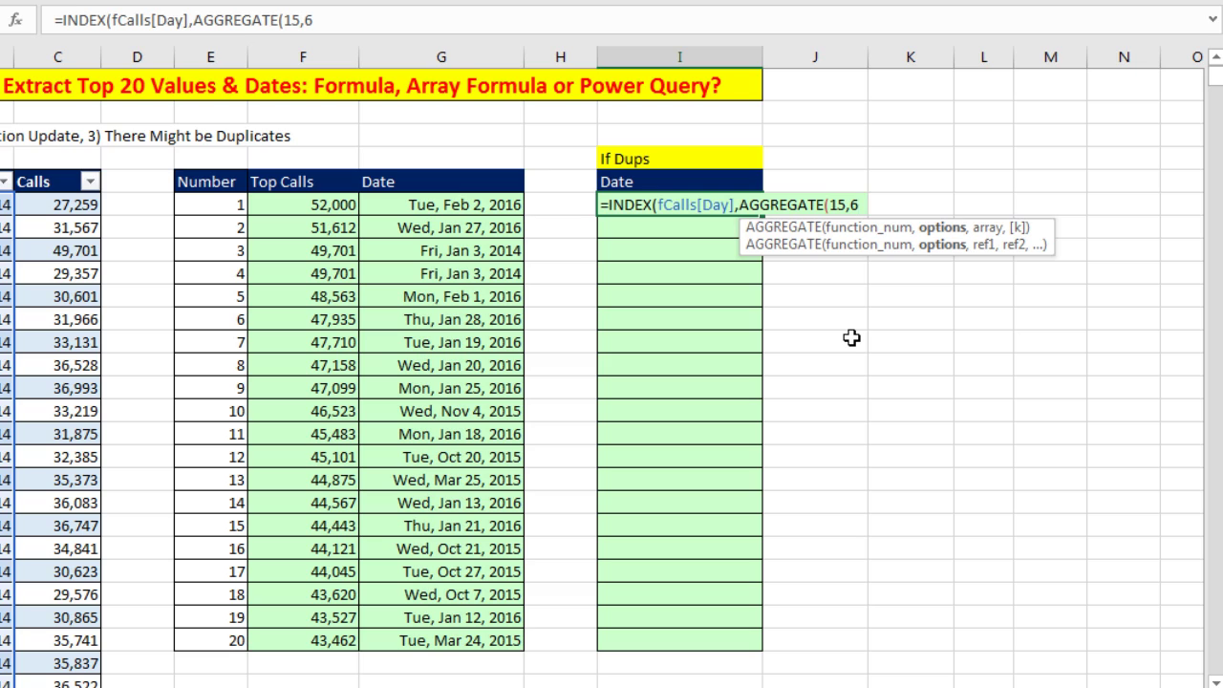
text(,)
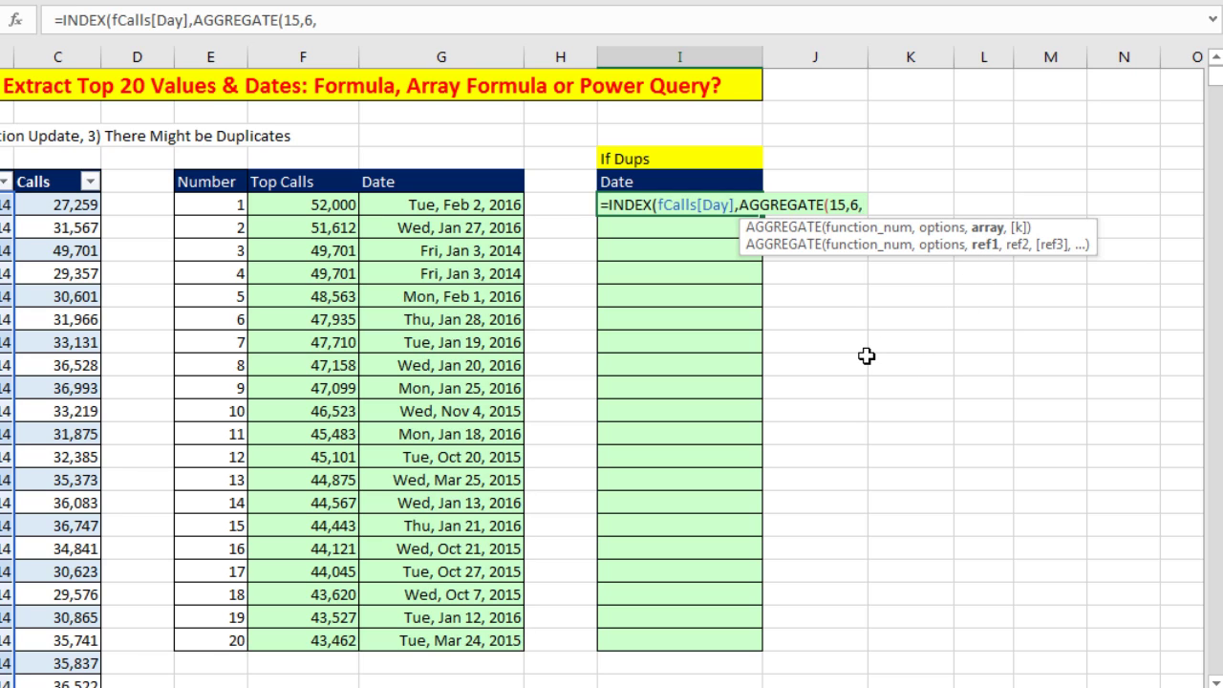
Enter (ROW(fCalls[Calls]) as the start of AGGREGATE's array argument, then evaluate the ROW expression in place and restore it.
text((row)
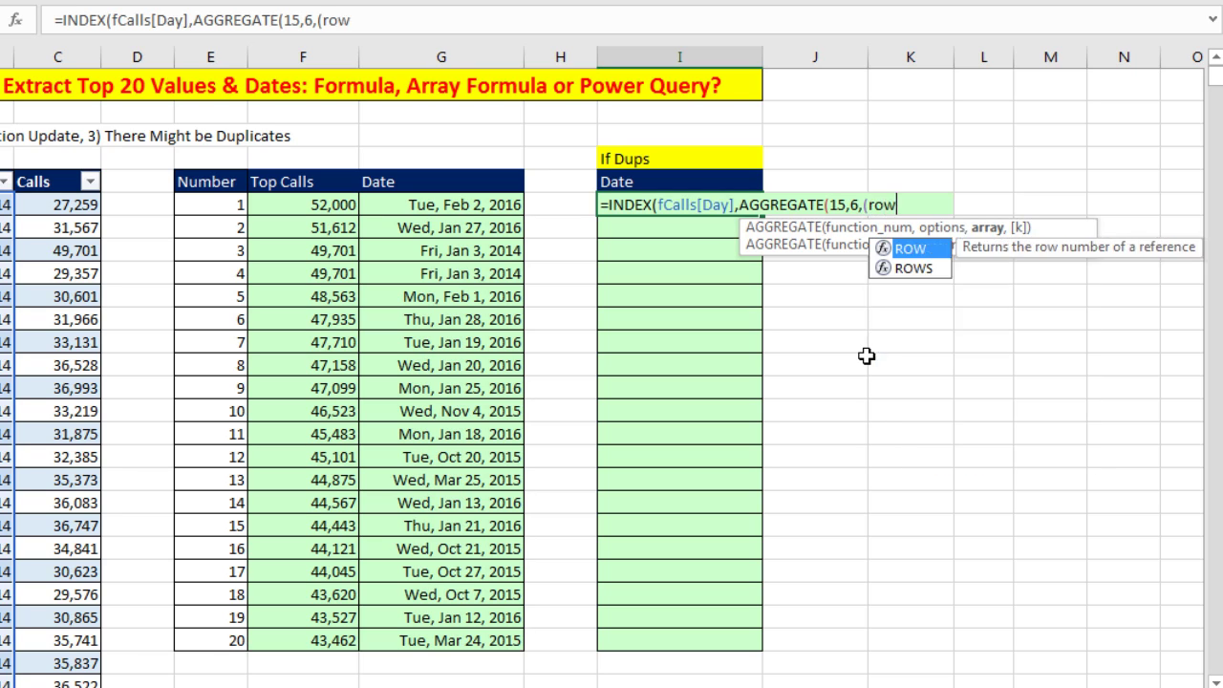
key(Tab)
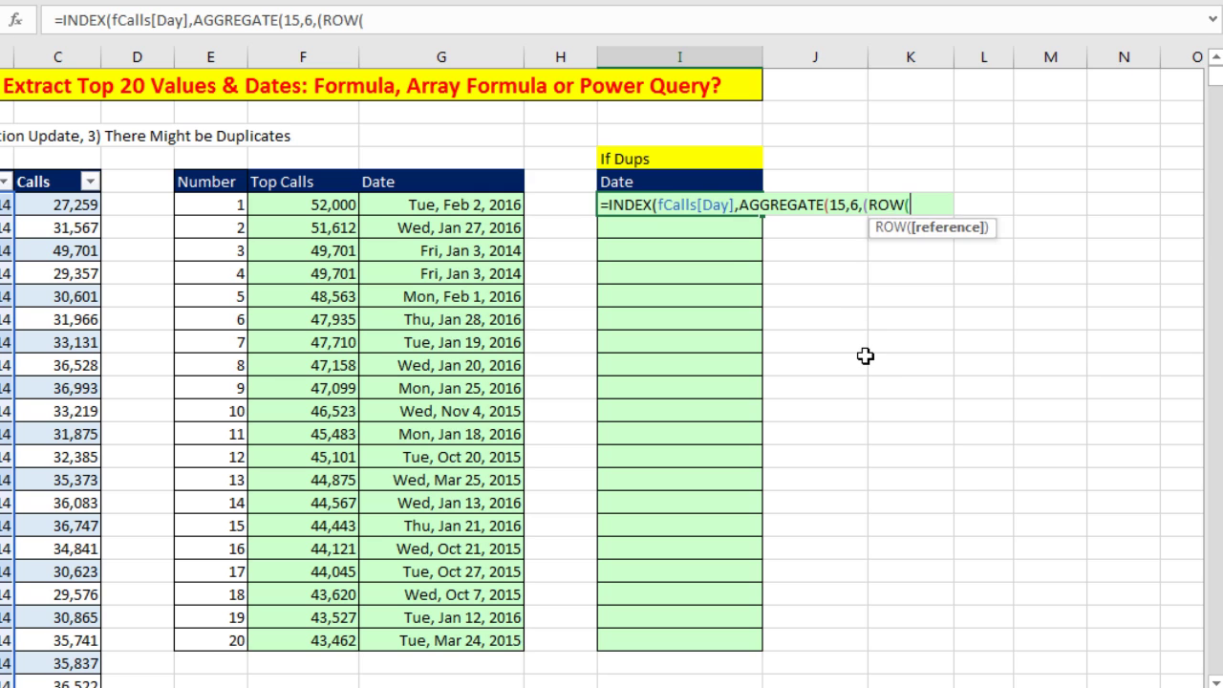
click(50, 212)
key(ctrl+shift+Down)
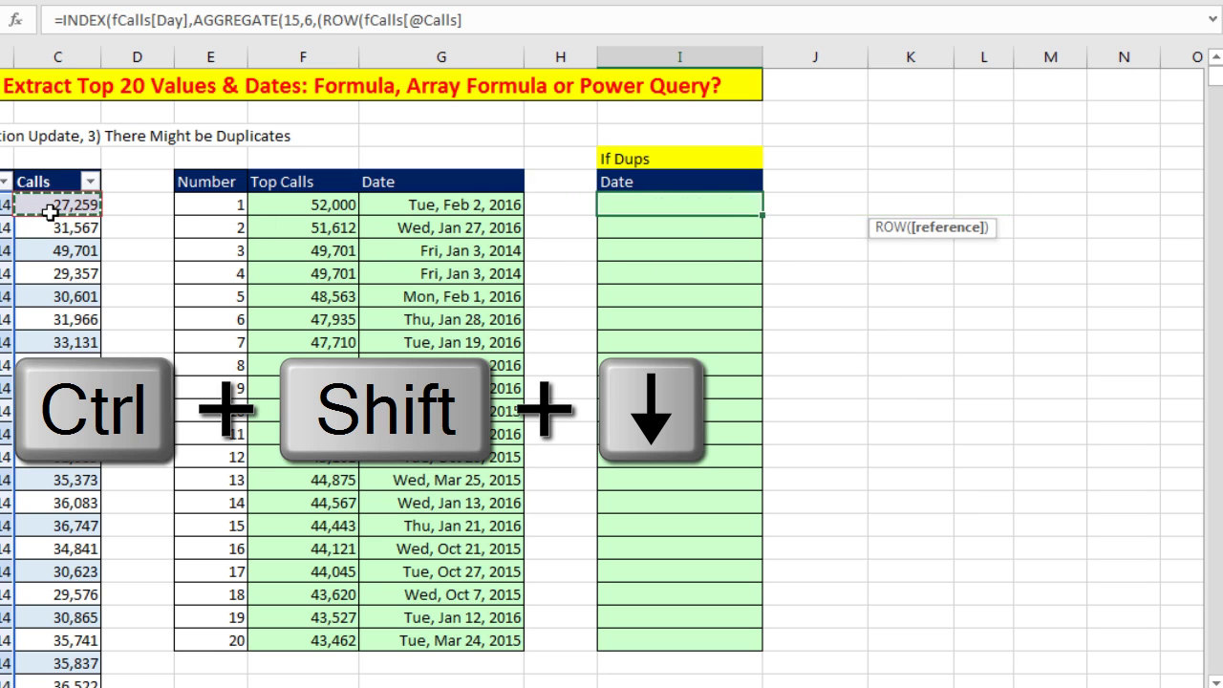
key(ctrl+BackSpace)
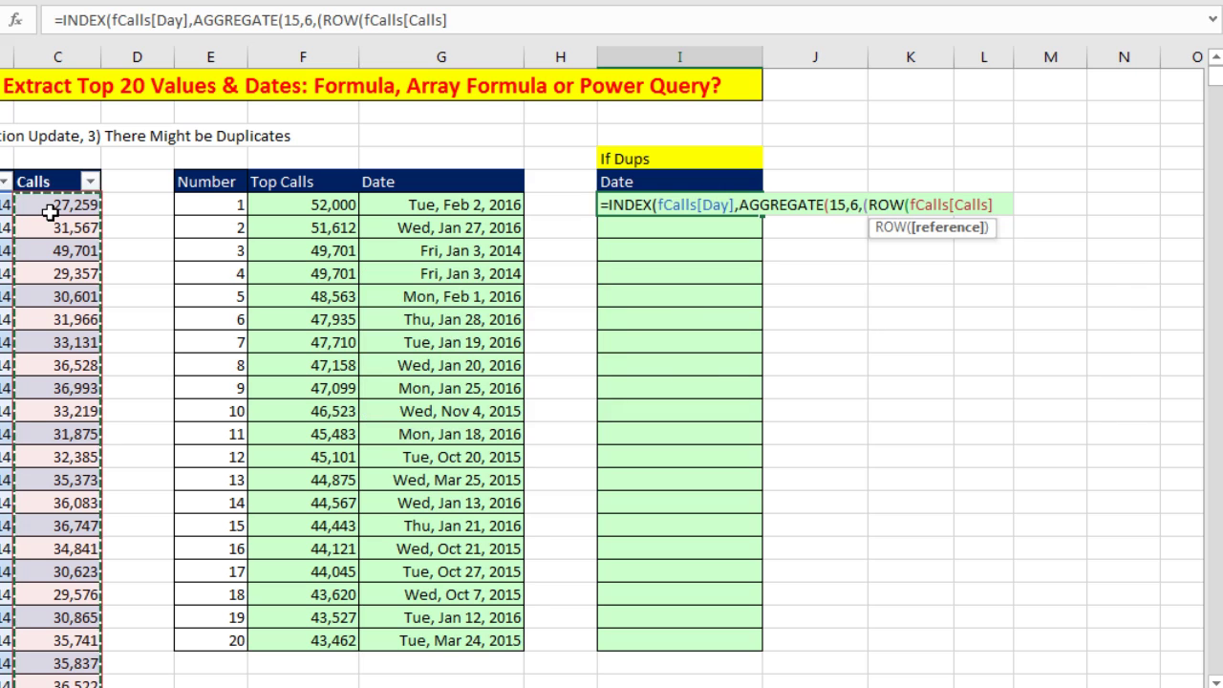
text())
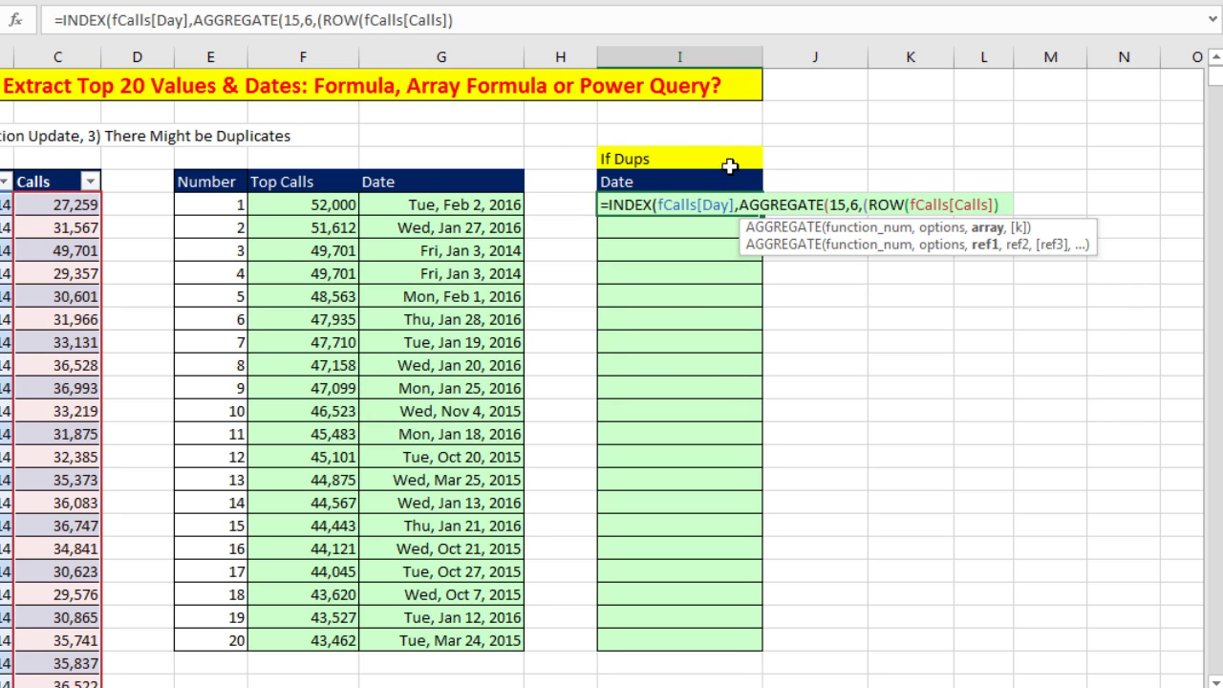
drag(870, 203, 1089, 214)
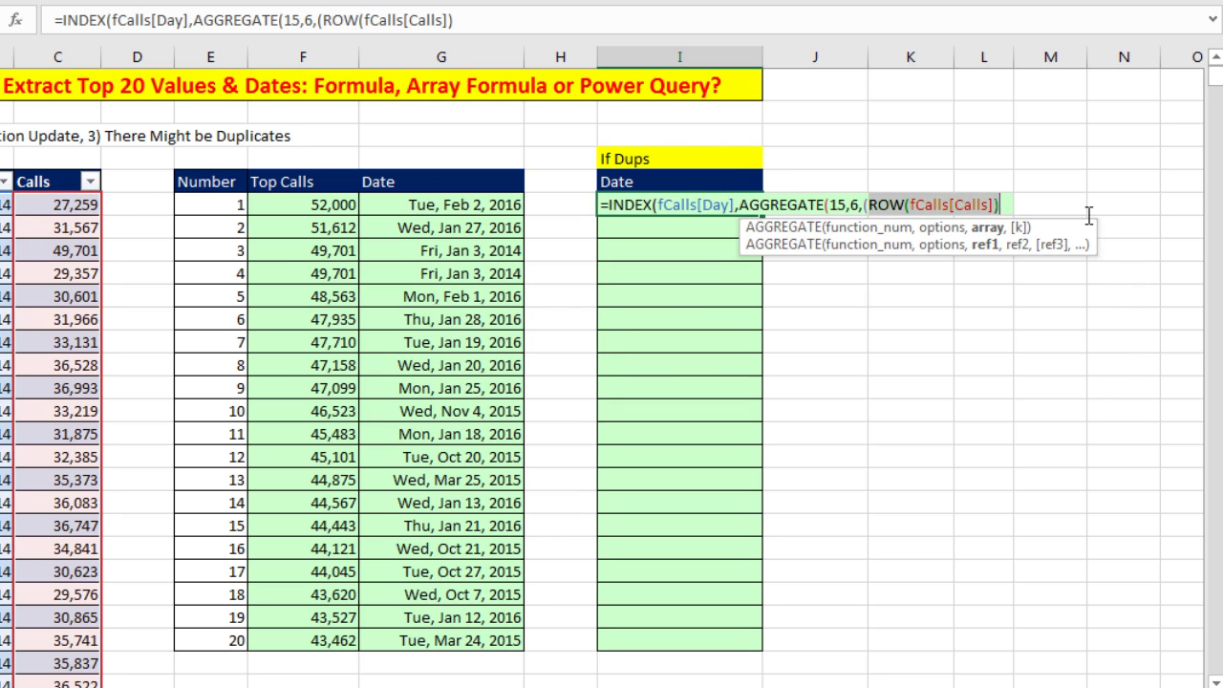
key(F9)
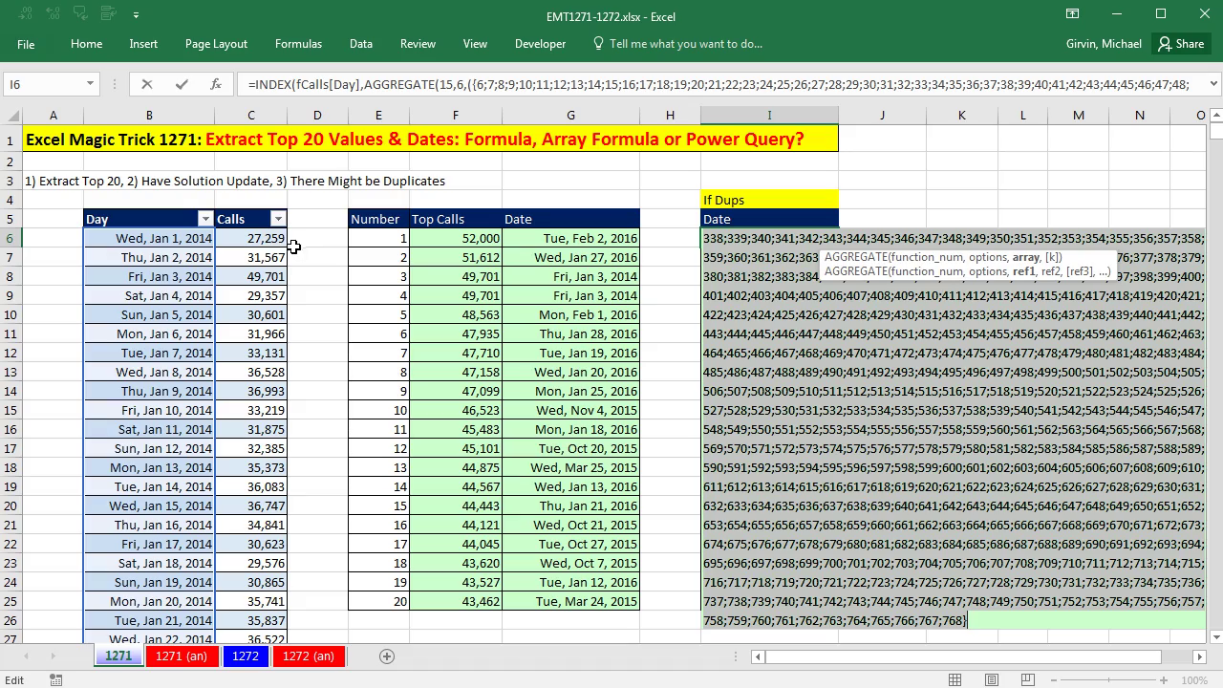
key(ctrl+z)
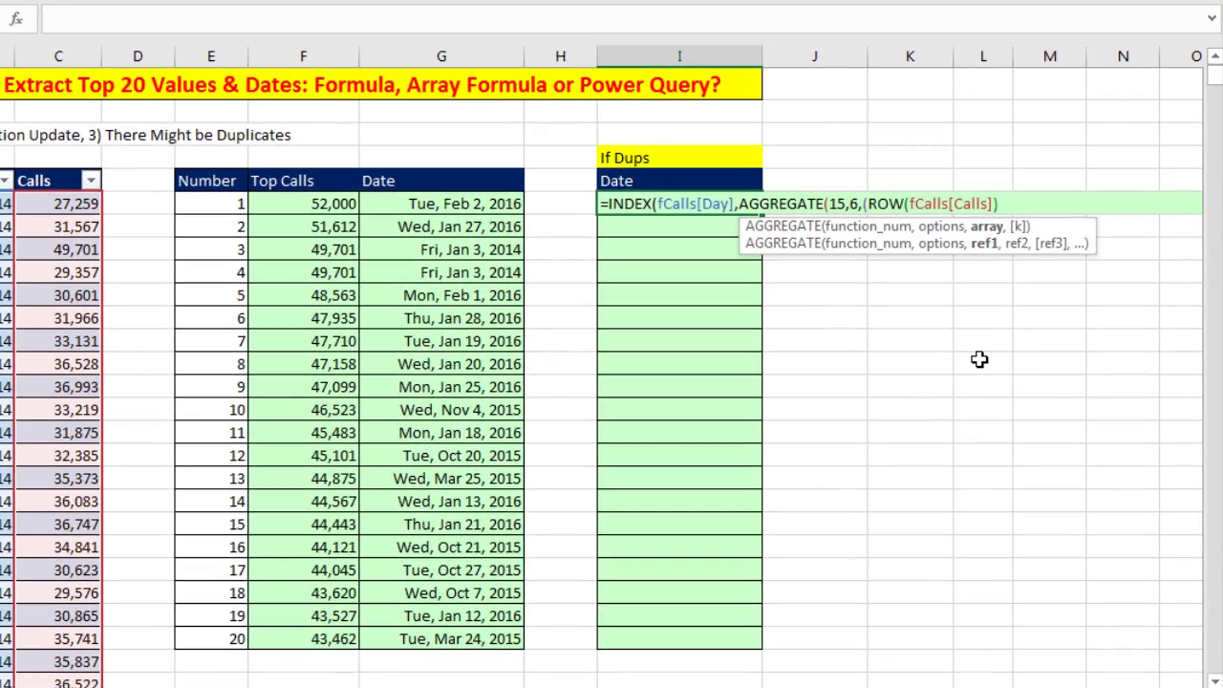
Extend the array argument to (ROW(fCalls[Calls])-ROW($C$6)+1), evaluating and restoring the row difference before adding 1, and select the whole argument.
text(-row)
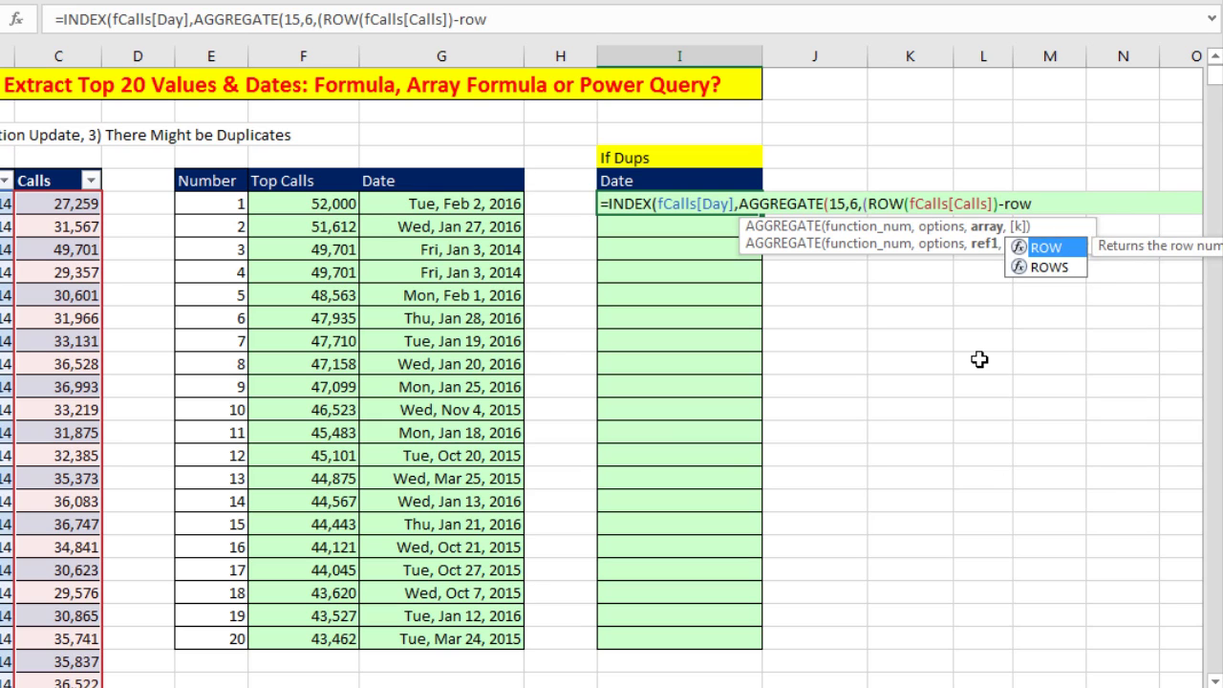
key(Tab)
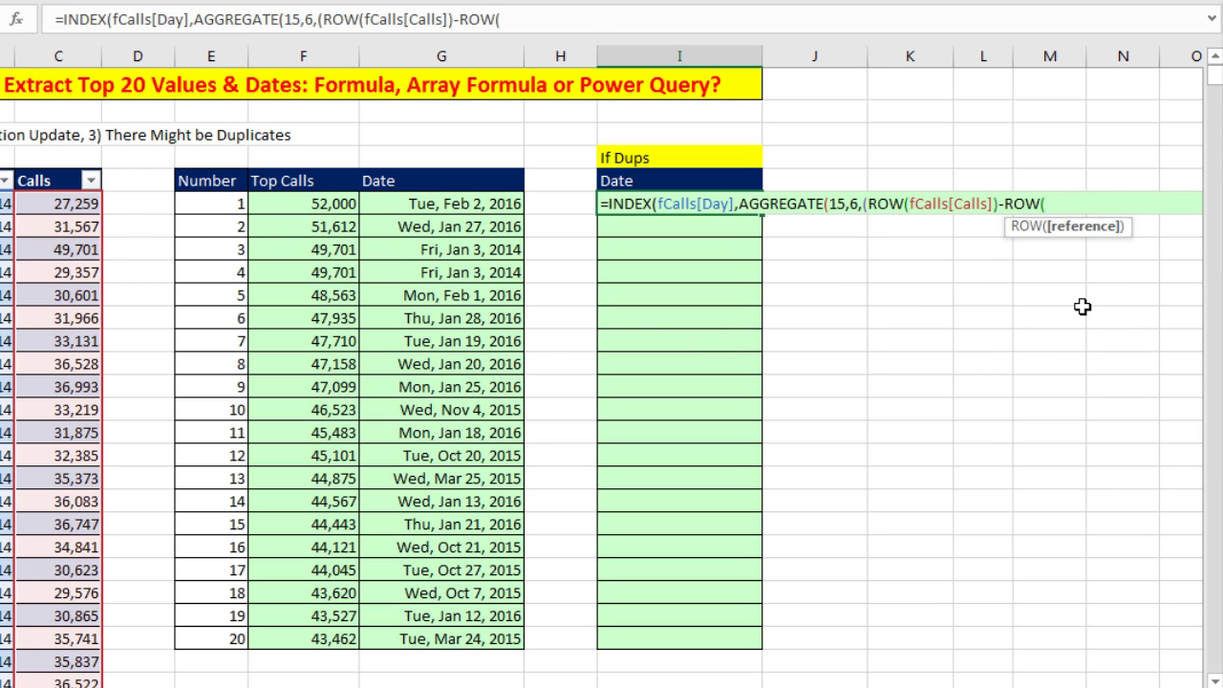
text(c6)
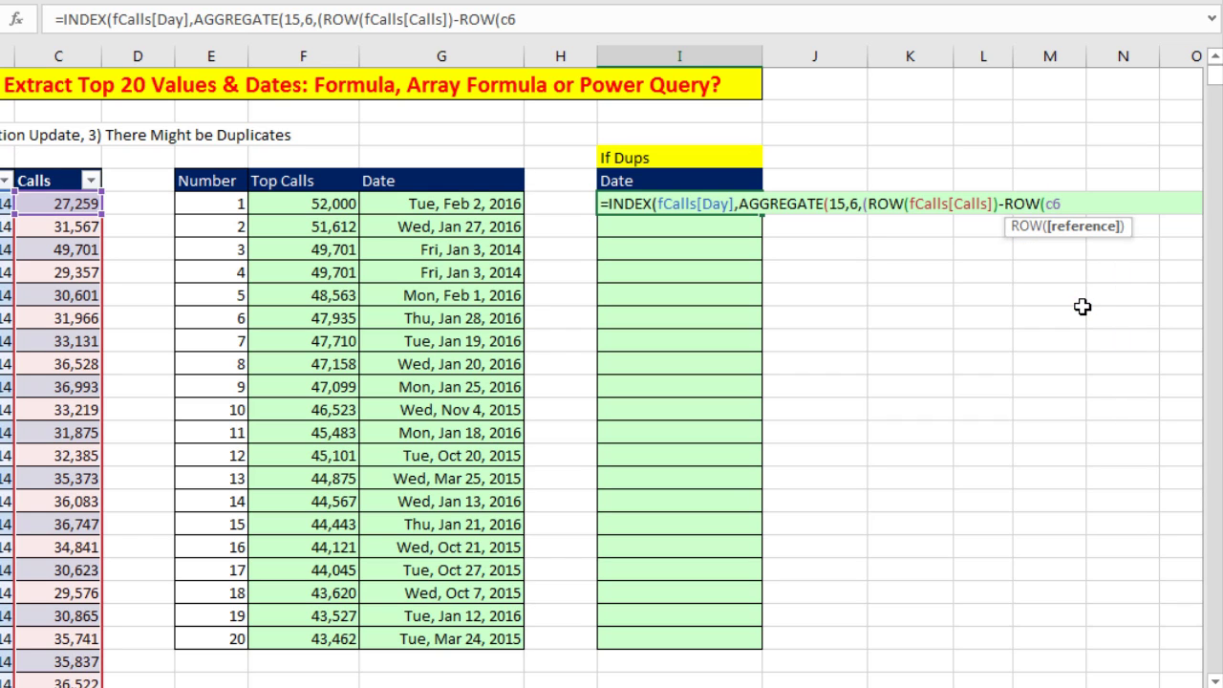
key(F4)
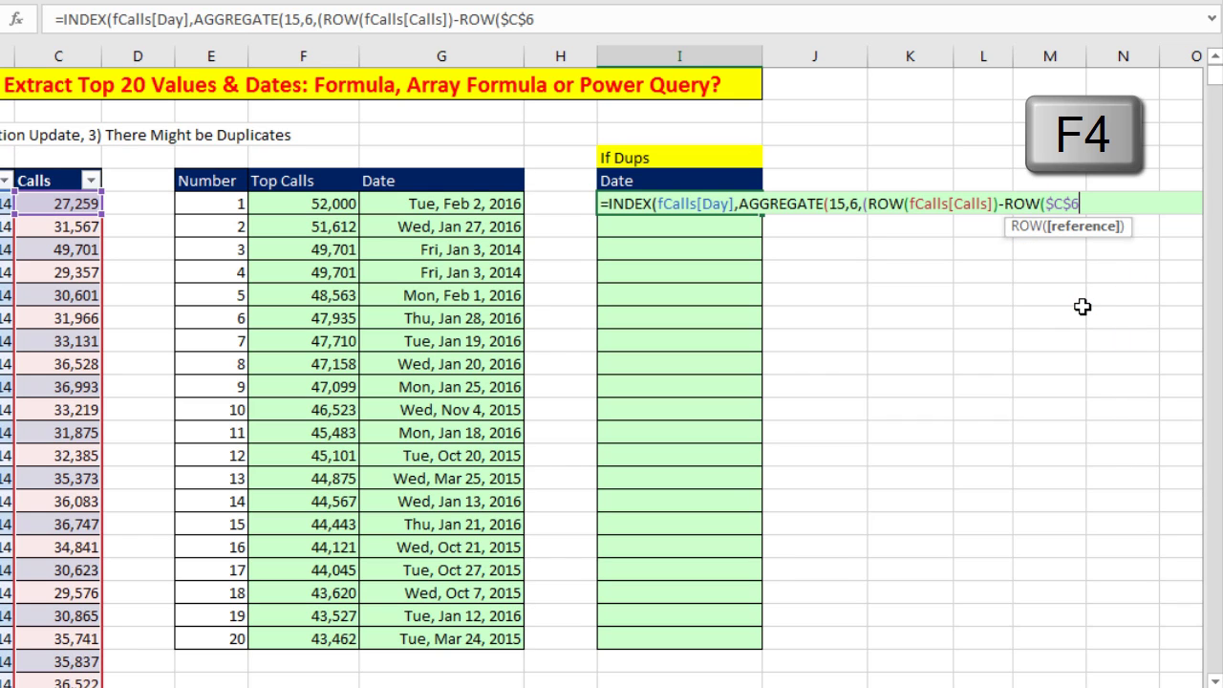
text())
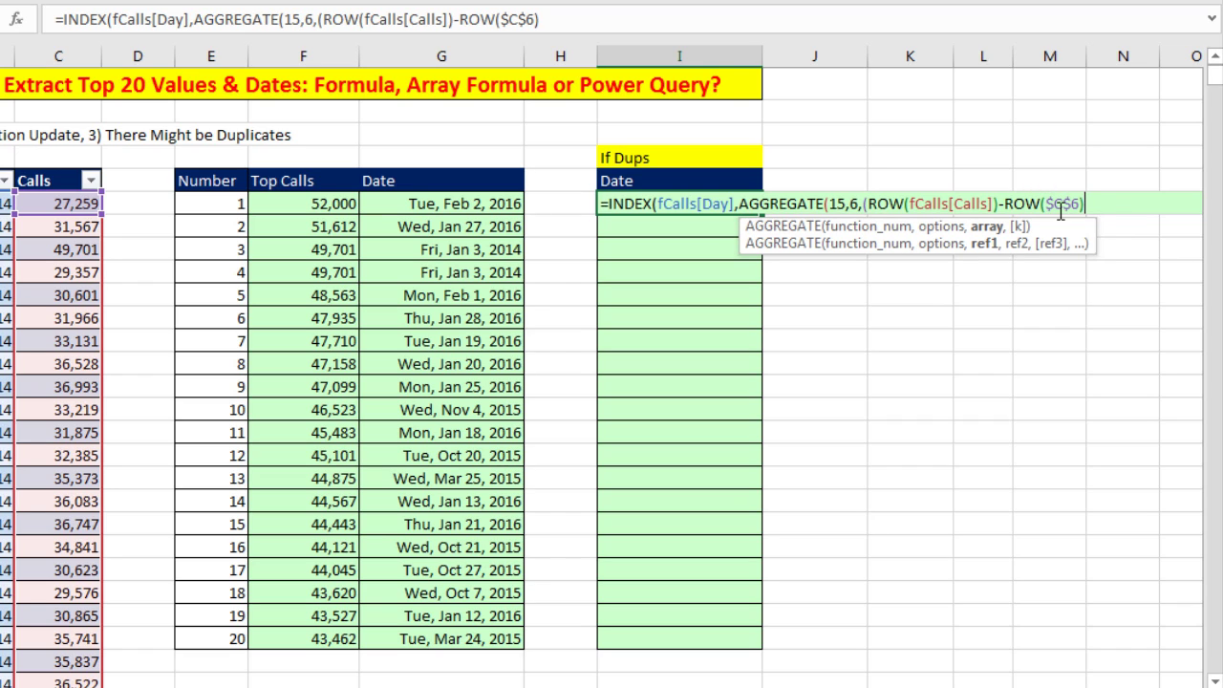
drag(1092, 203, 872, 209)
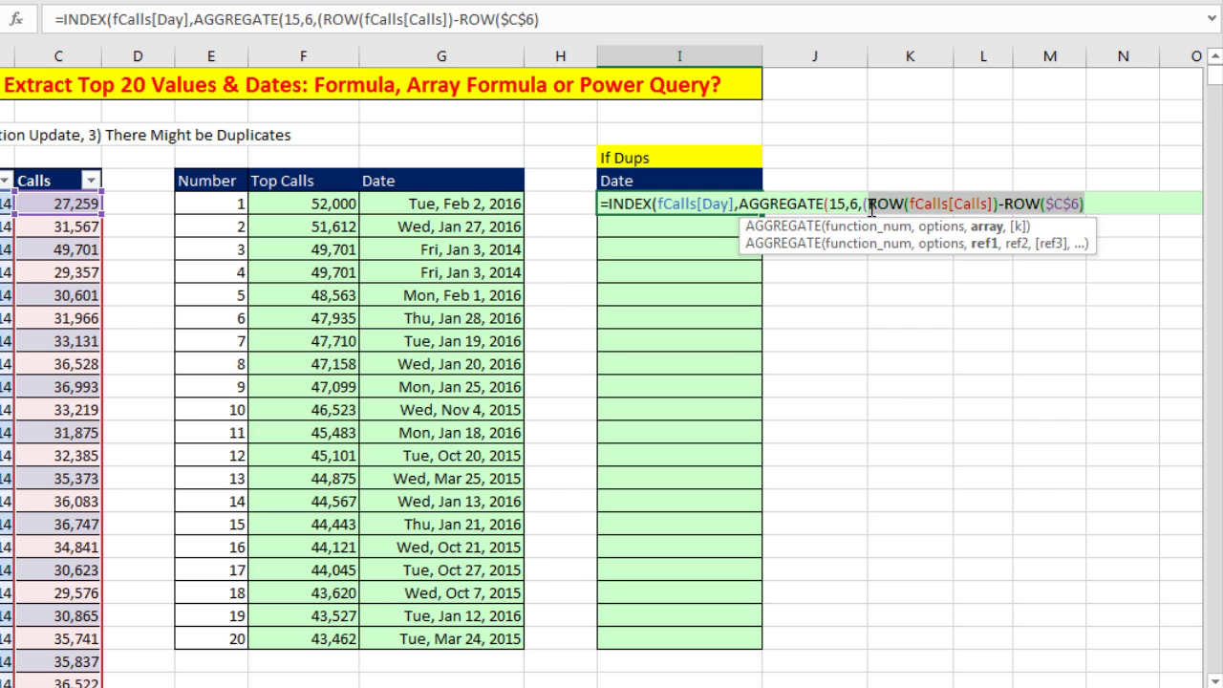
key(F9)
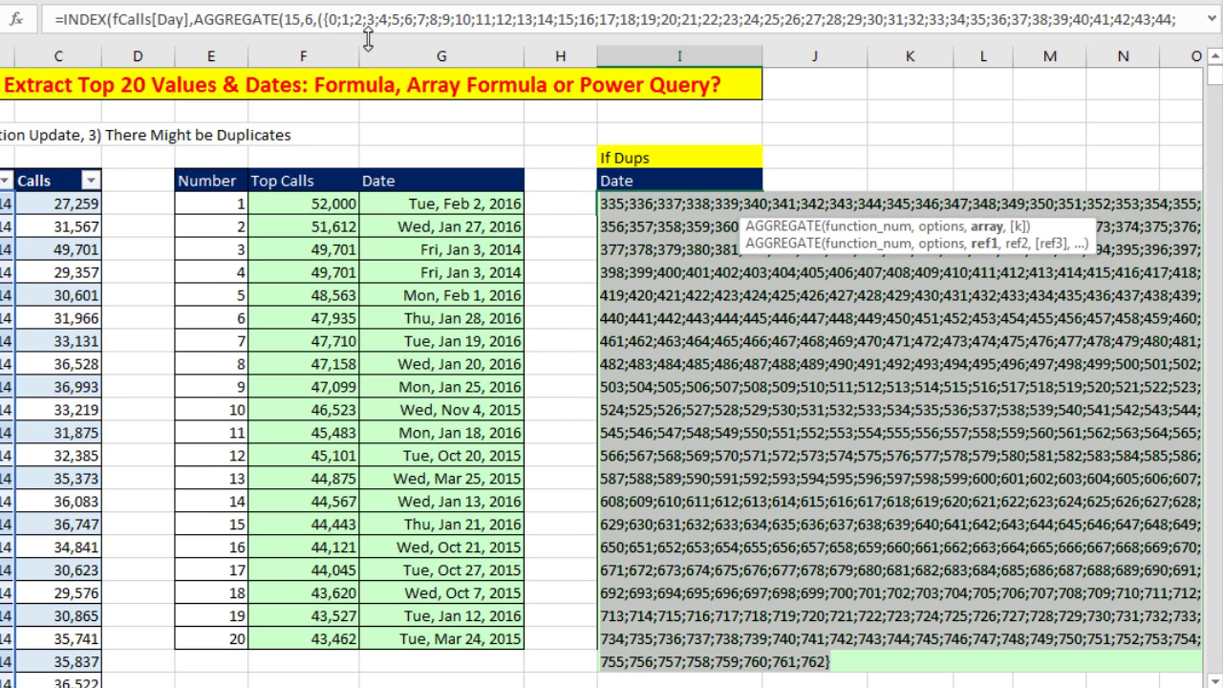
key(ctrl+z)
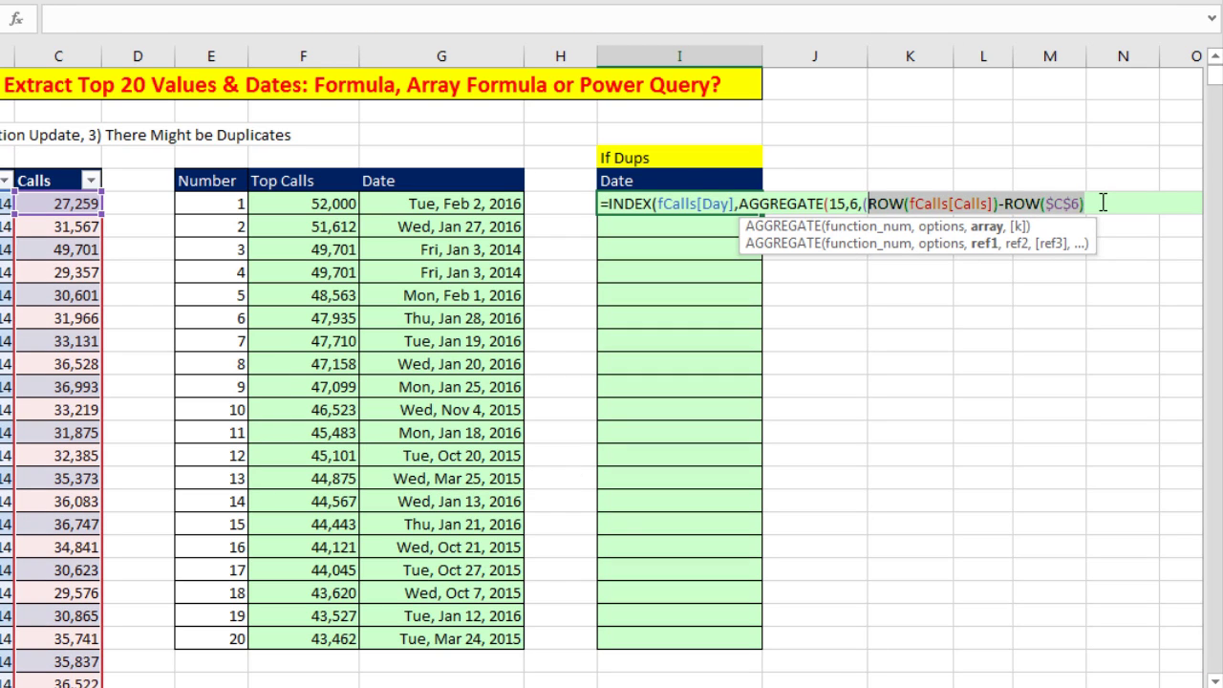
text(+1)
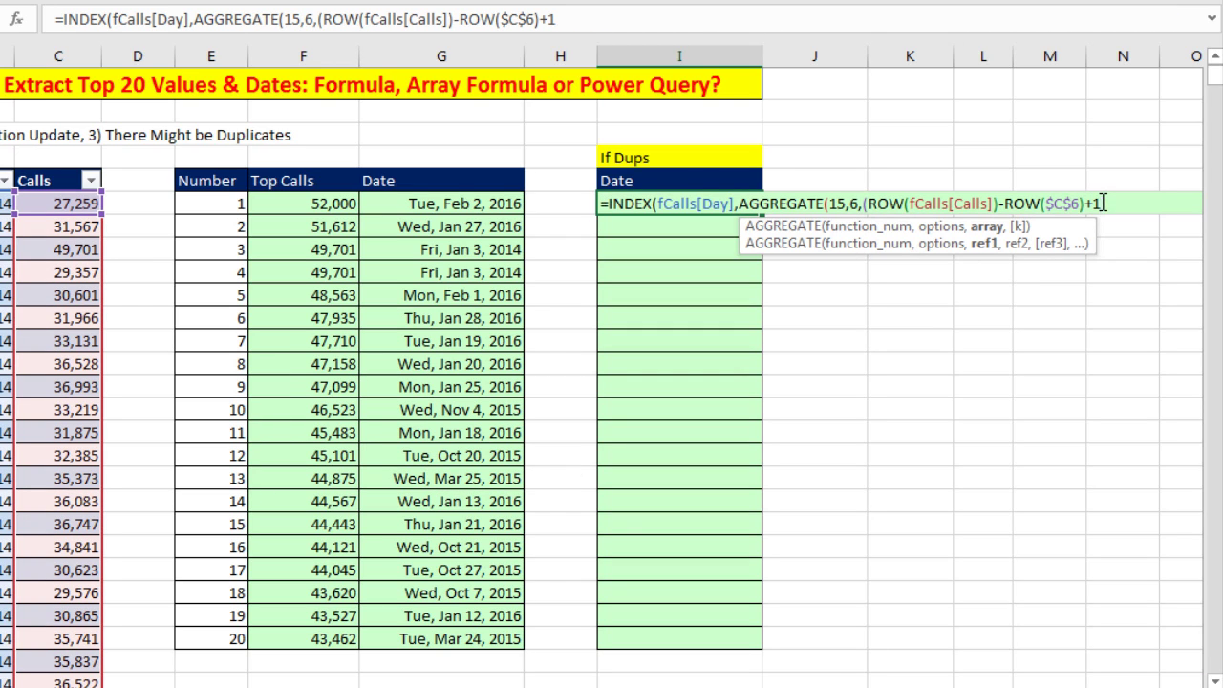
click(988, 227)
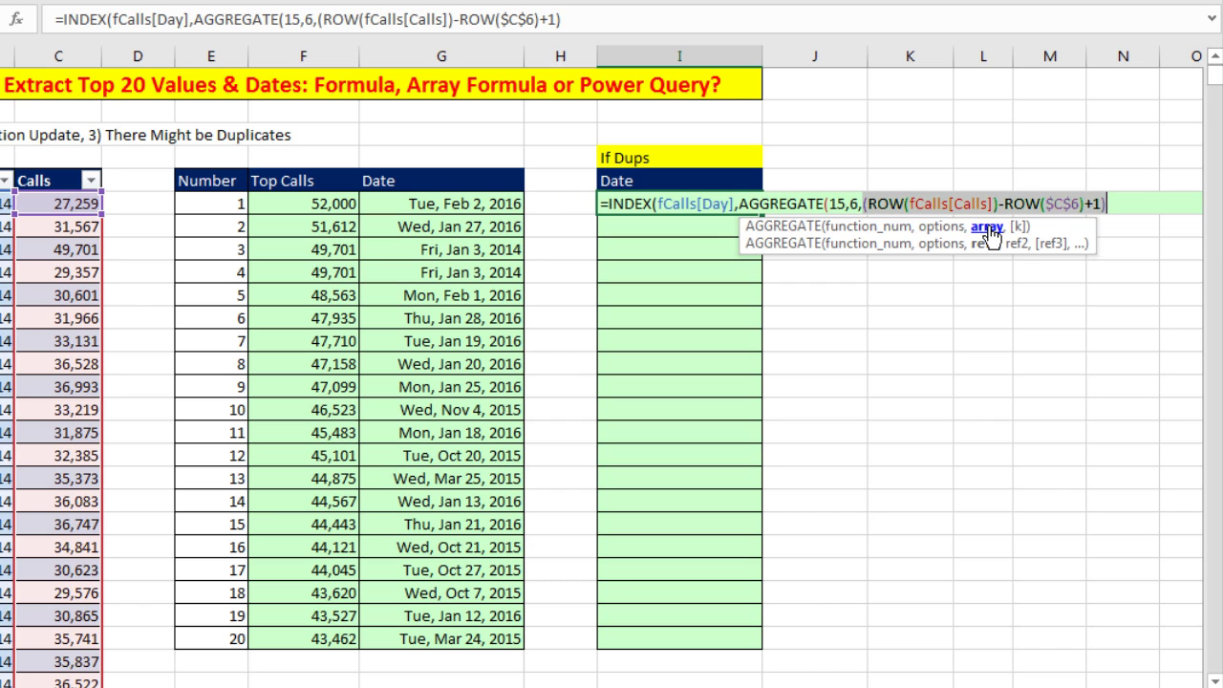
Evaluate the row-number array in place and restore it, and divide it by (fCalls[Calls]=F6) in the array argument.
key(F9)
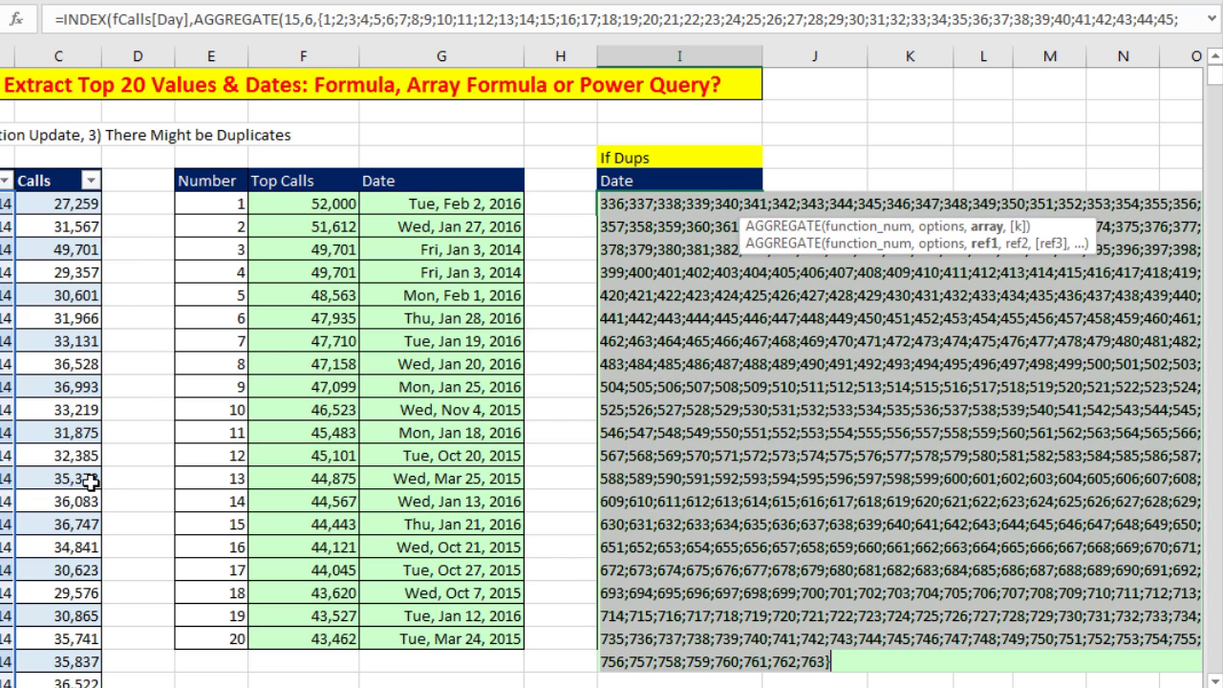
key(ctrl+z)
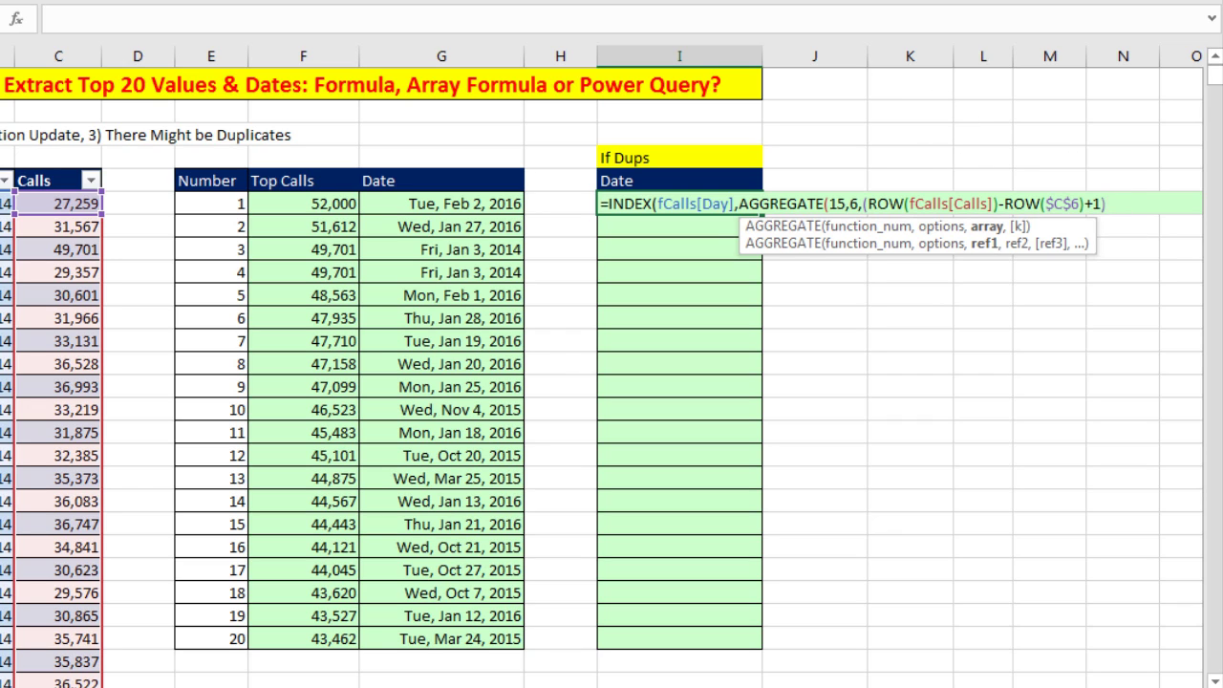
text(/()
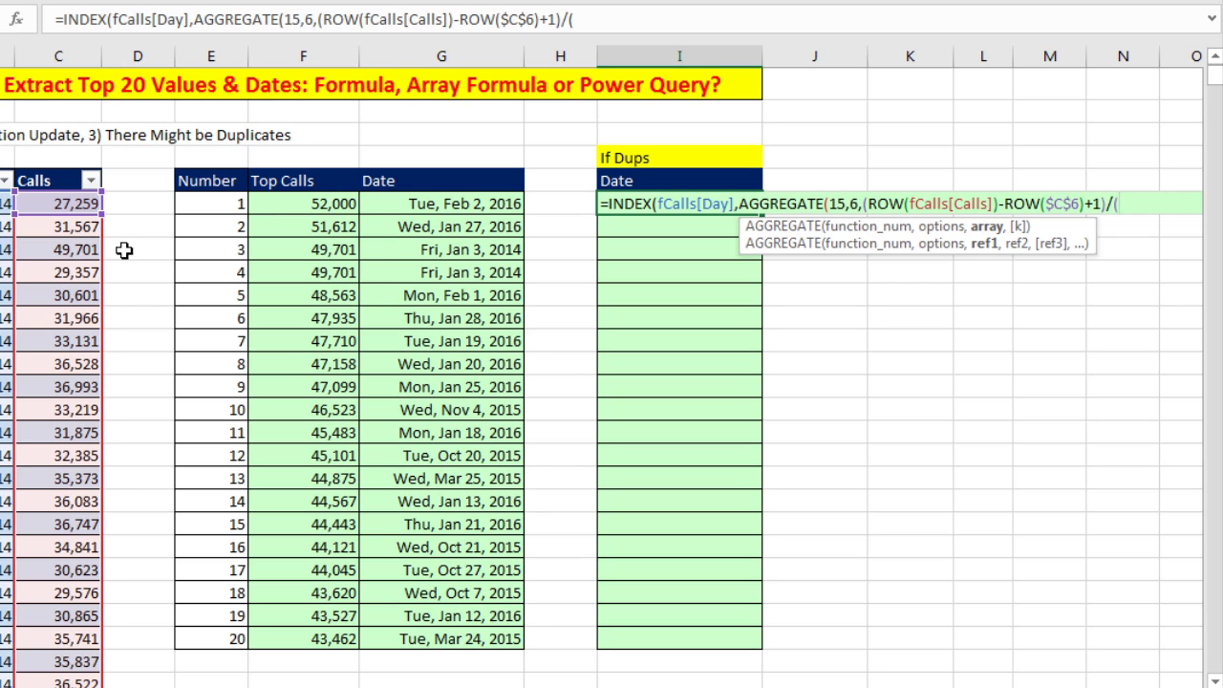
click(49, 204)
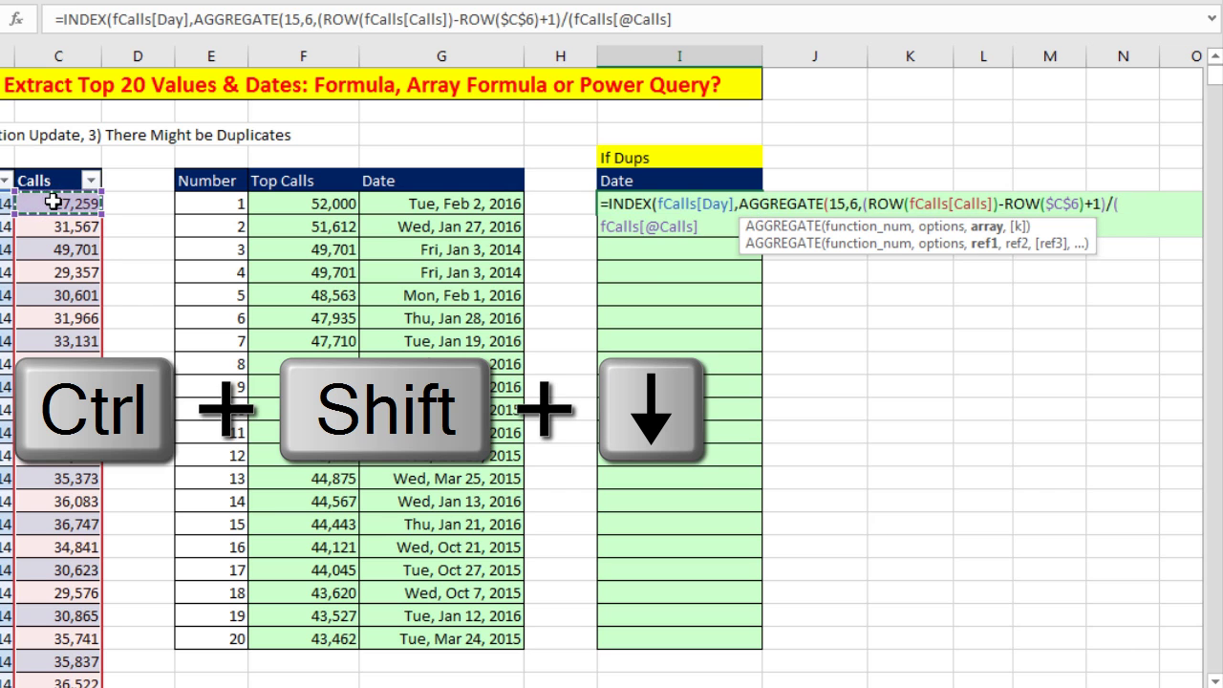
key(ctrl+shift+Down)
key(ctrl+BackSpace)
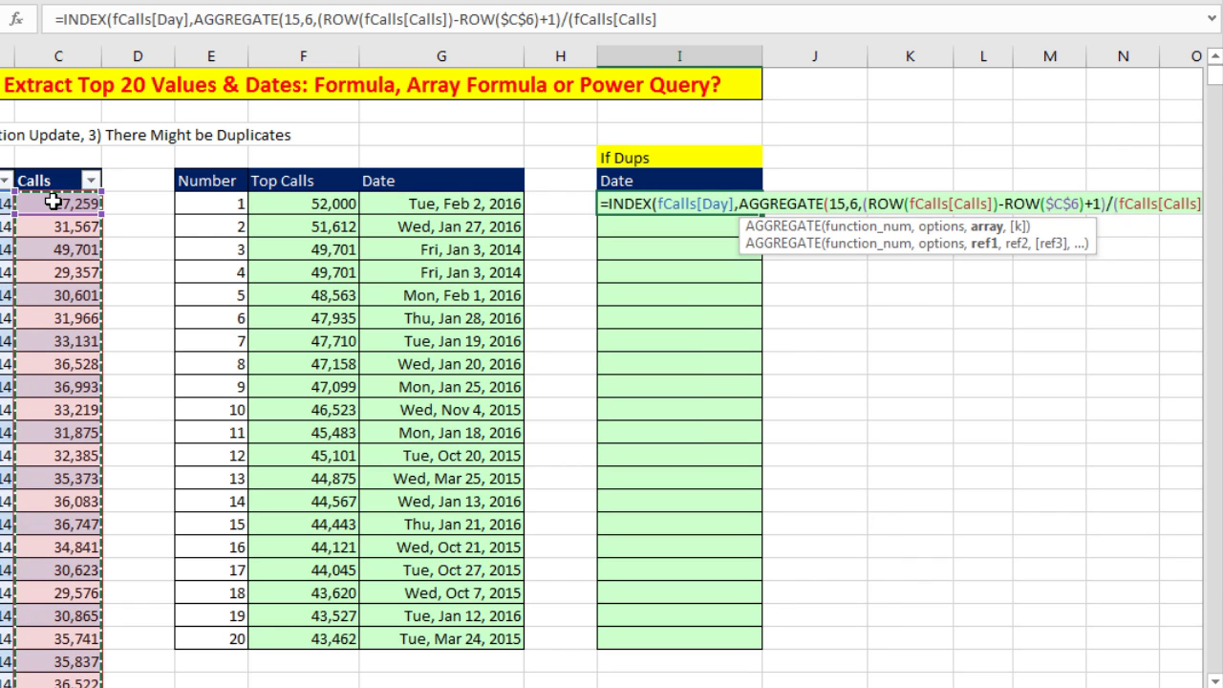
text(=)
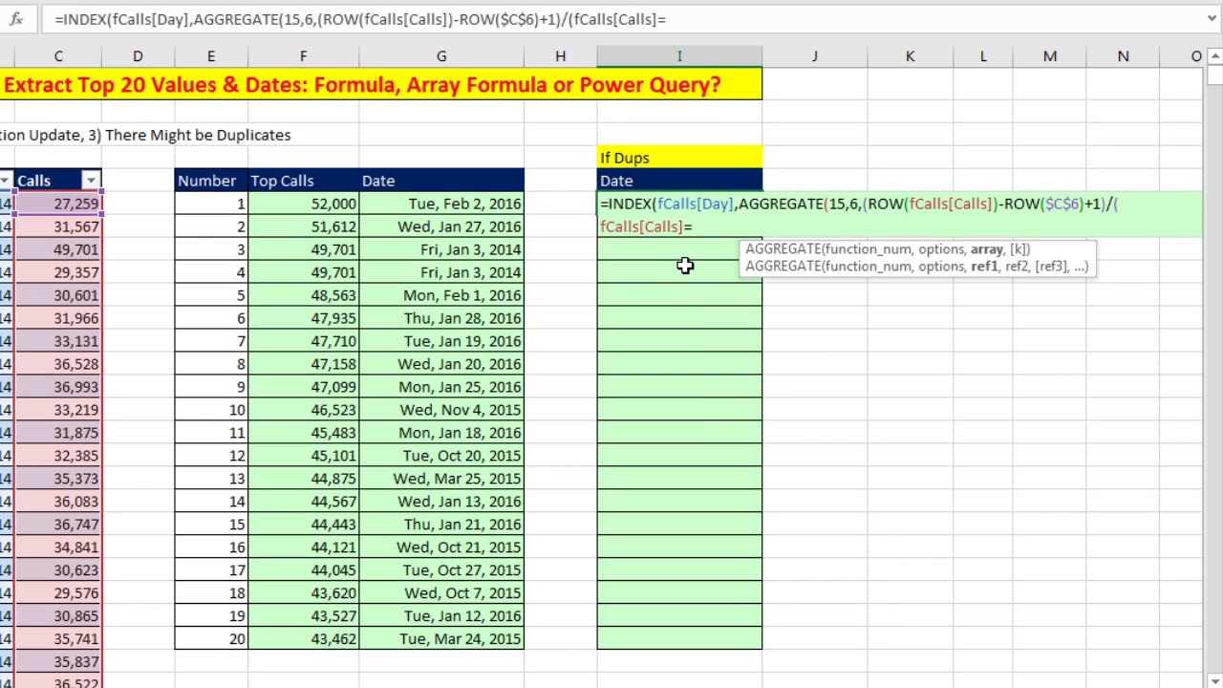
click(287, 206)
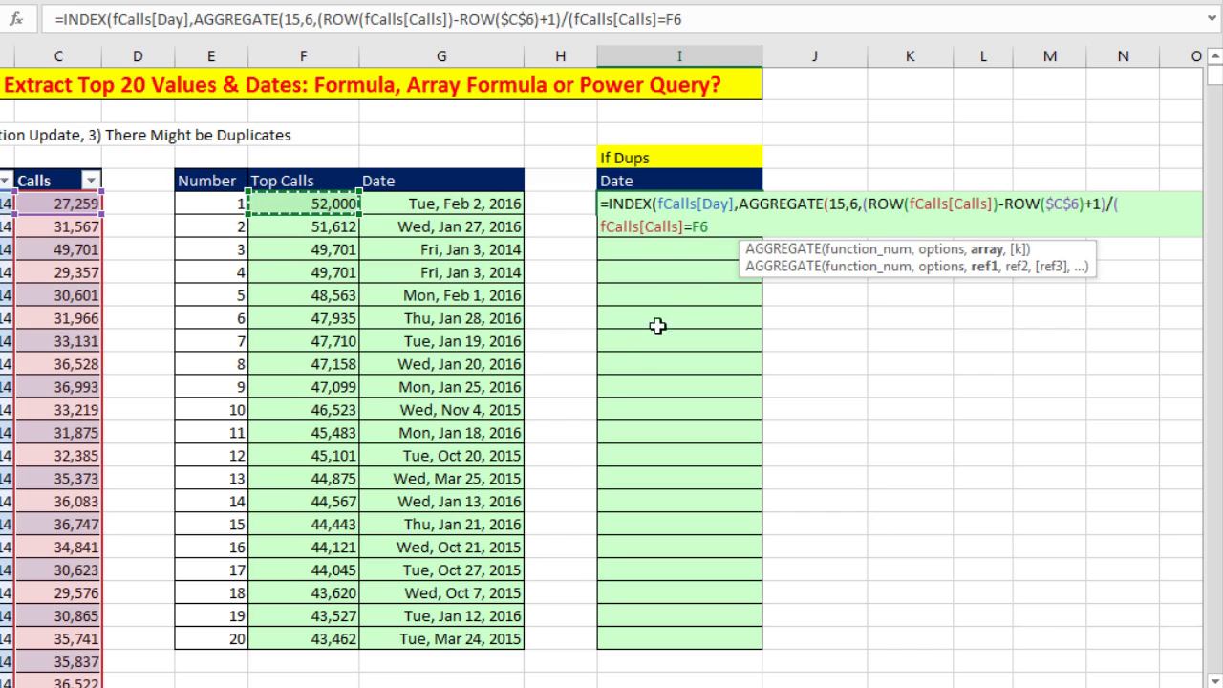
text())
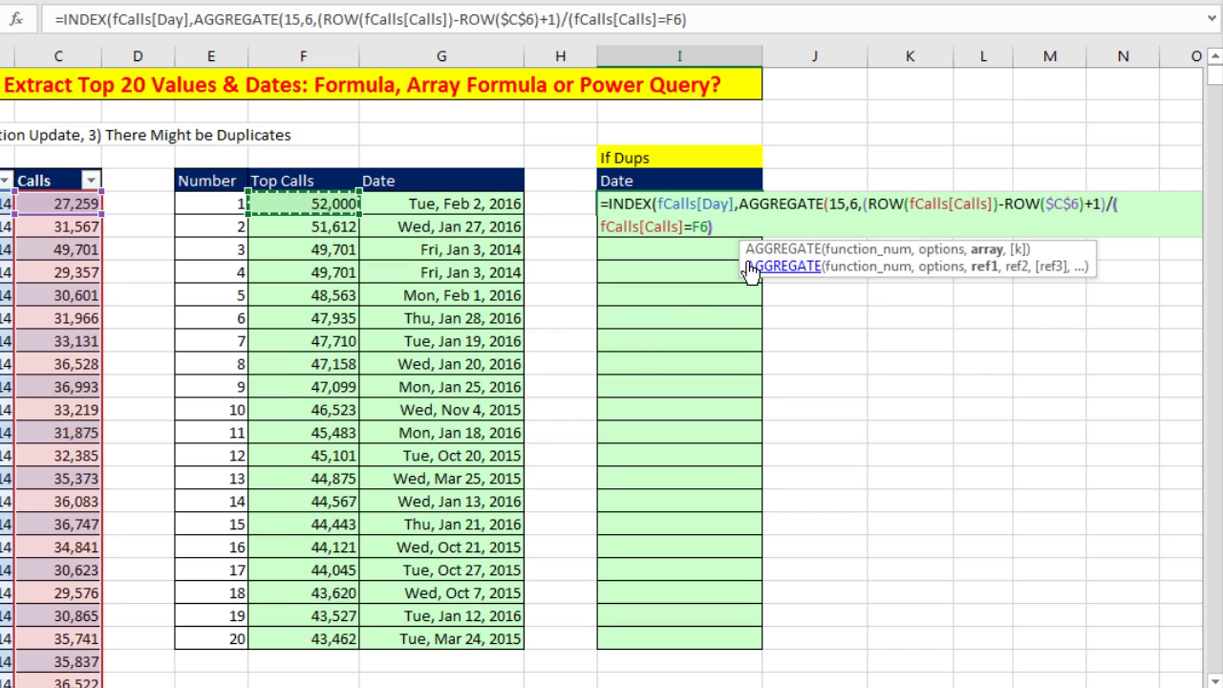
Evaluate the fCalls[Calls]=F6 comparison and the whole AGGREGATE array argument in place, restoring the formula after each.
click(987, 258)
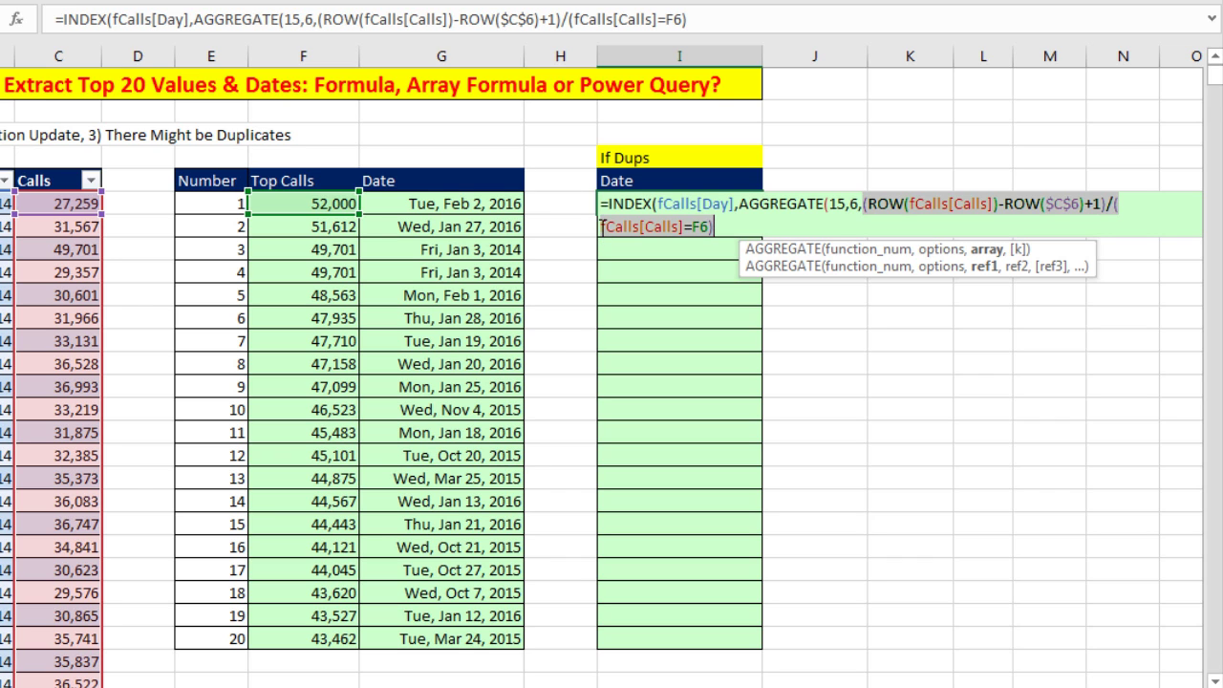
drag(602, 226, 715, 228)
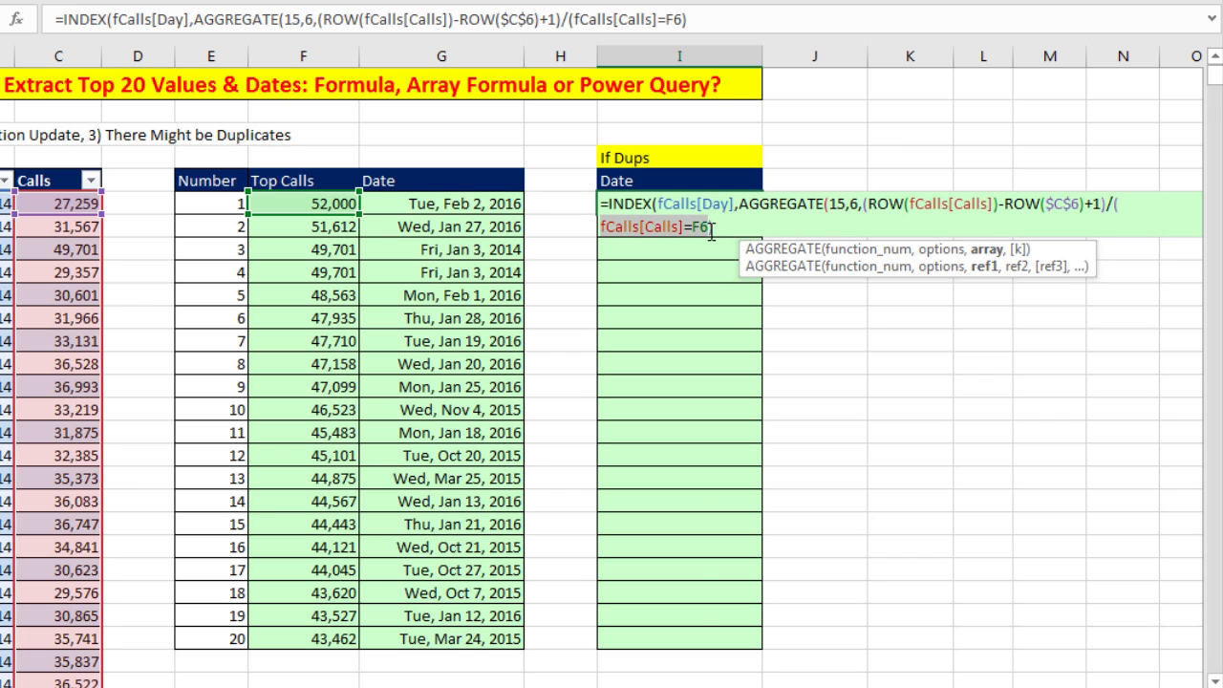
key(F9)
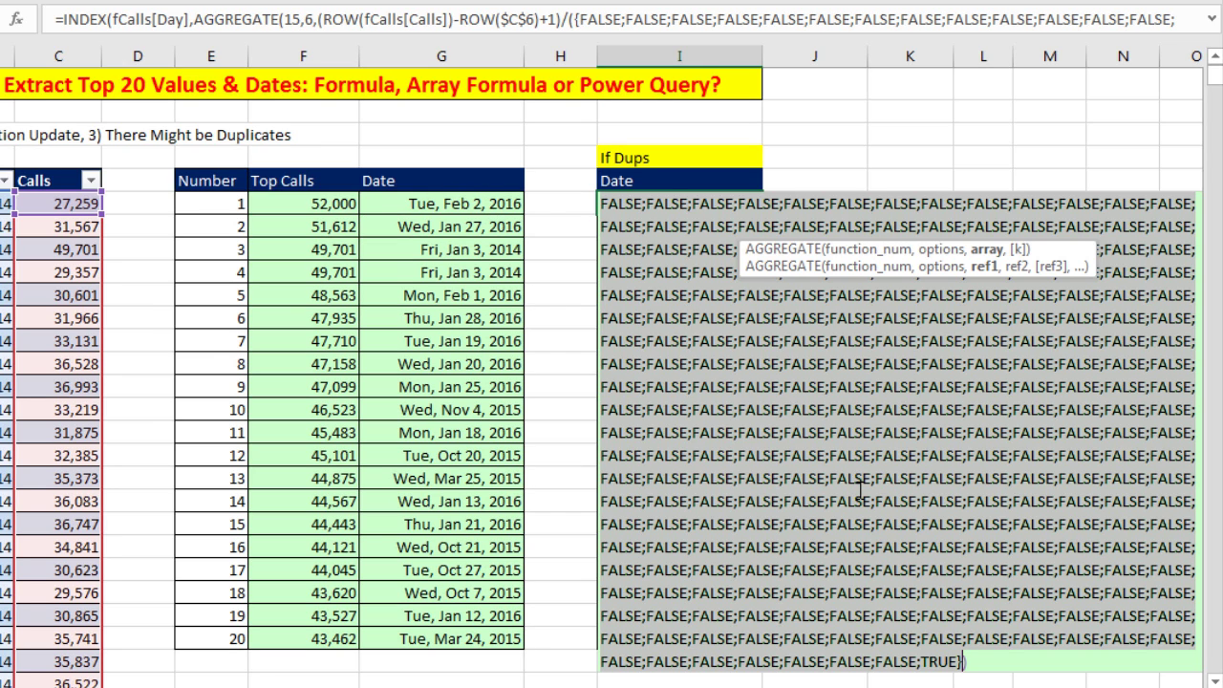
key(ctrl+z)
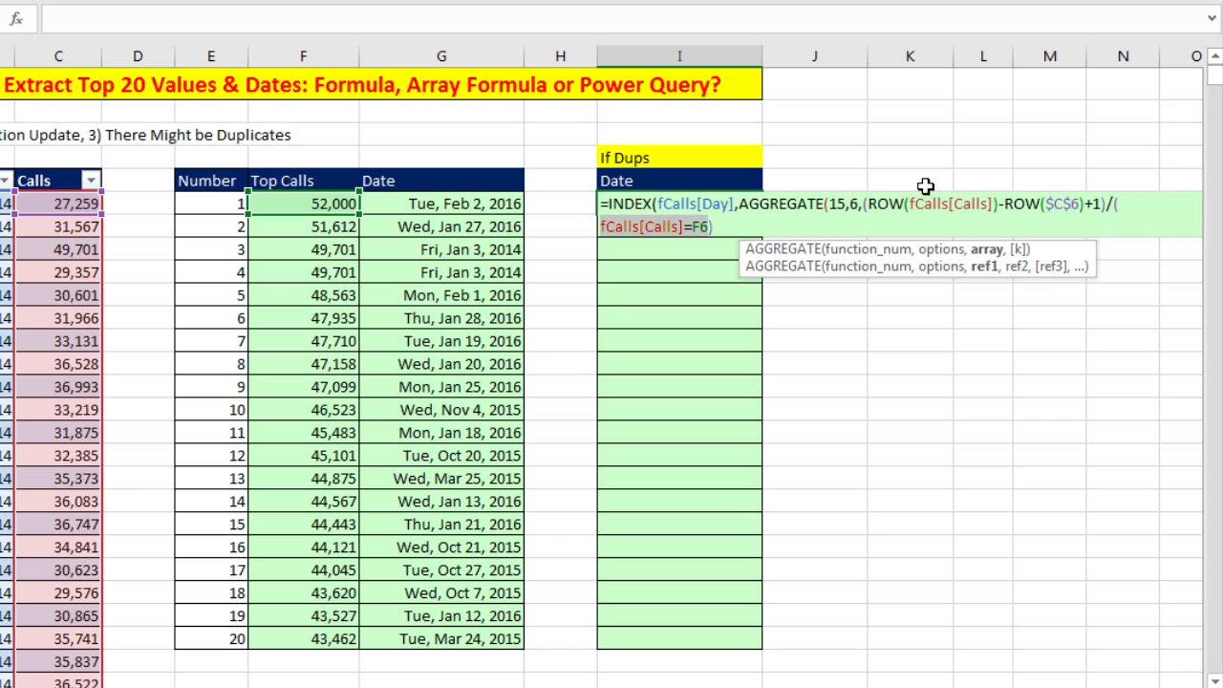
click(987, 250)
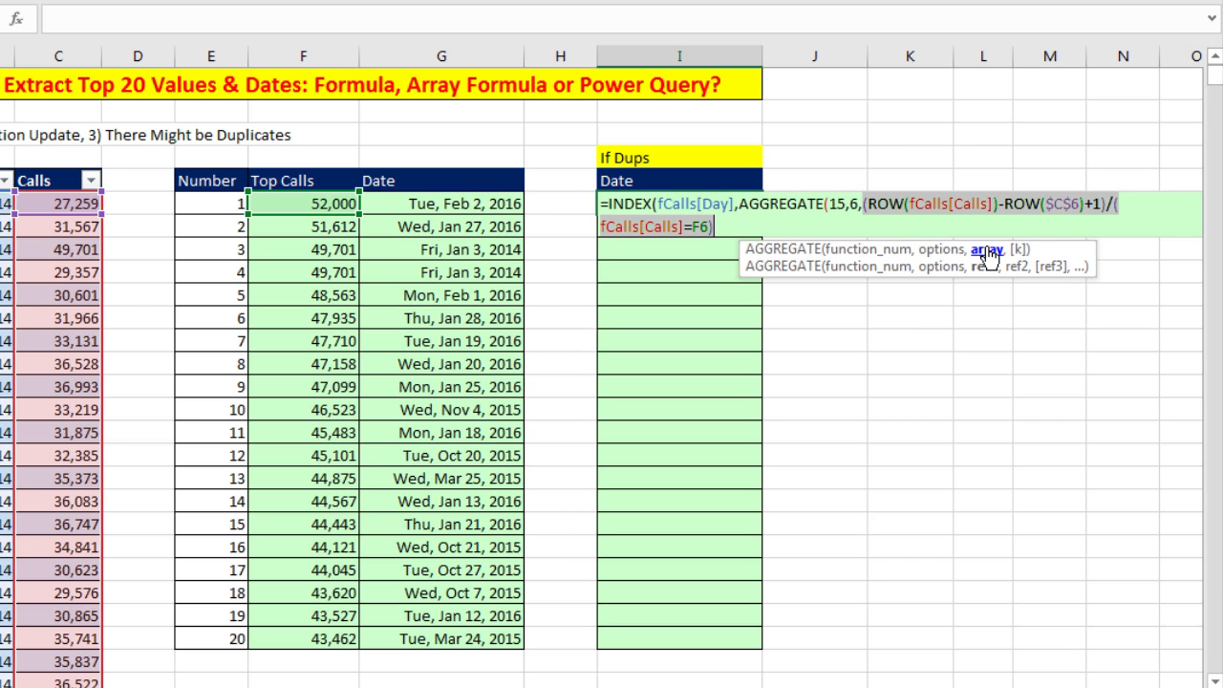
key(F9)
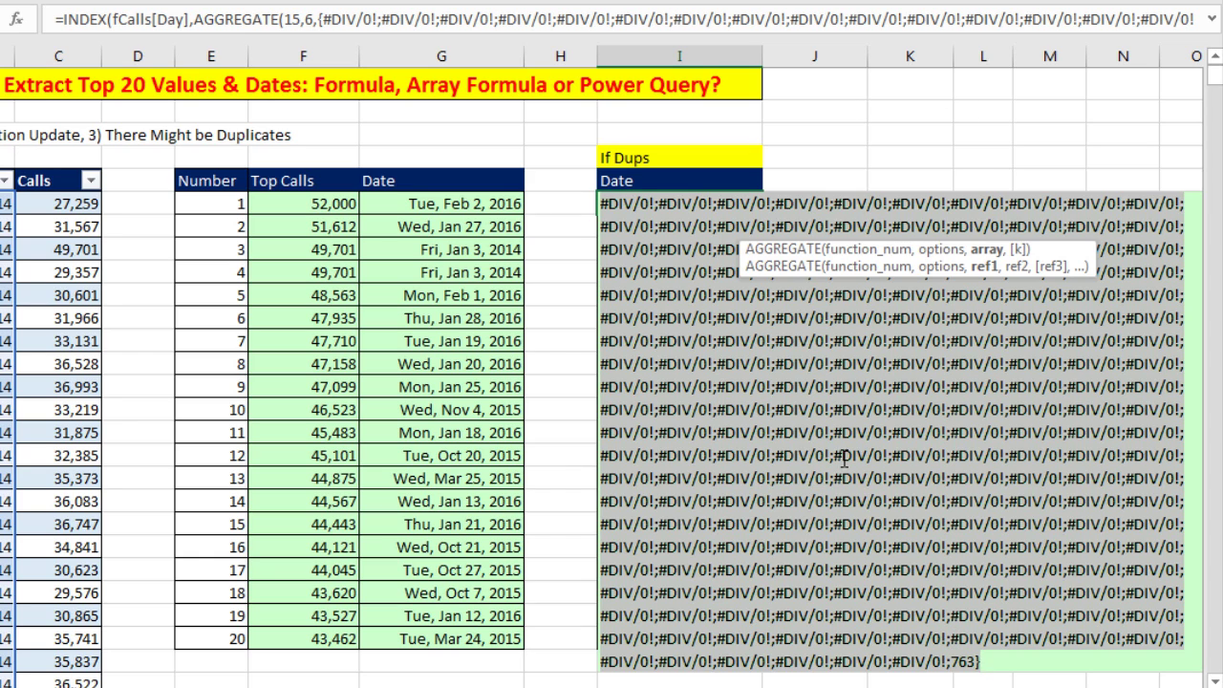
key(ctrl+z)
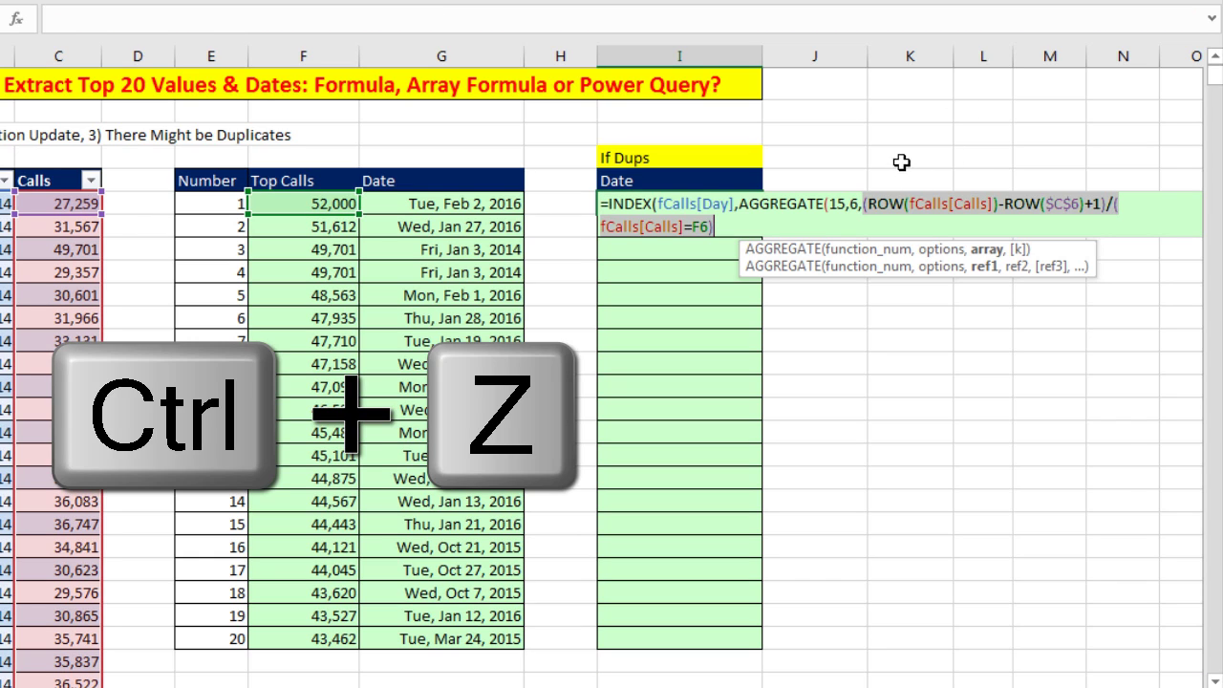
Use COUNTIFS for AGGREGATE's k argument, with the expanding range $F$6:F6 as its criteria range.
click(764, 226)
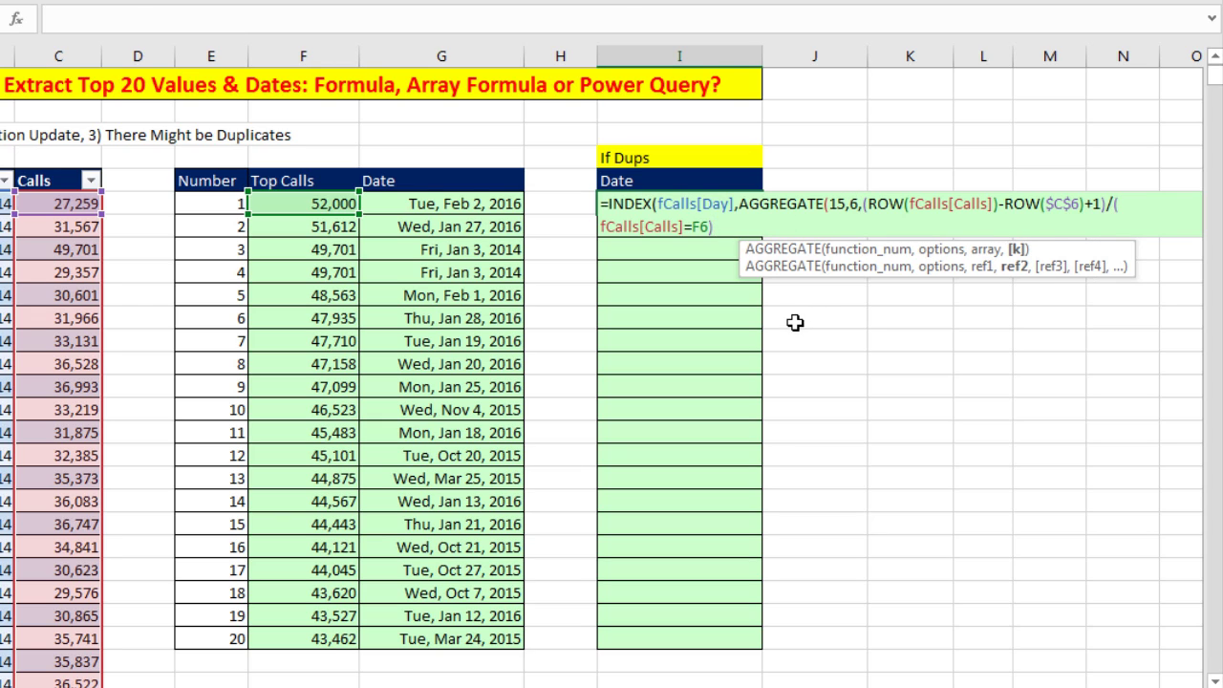
text(,)
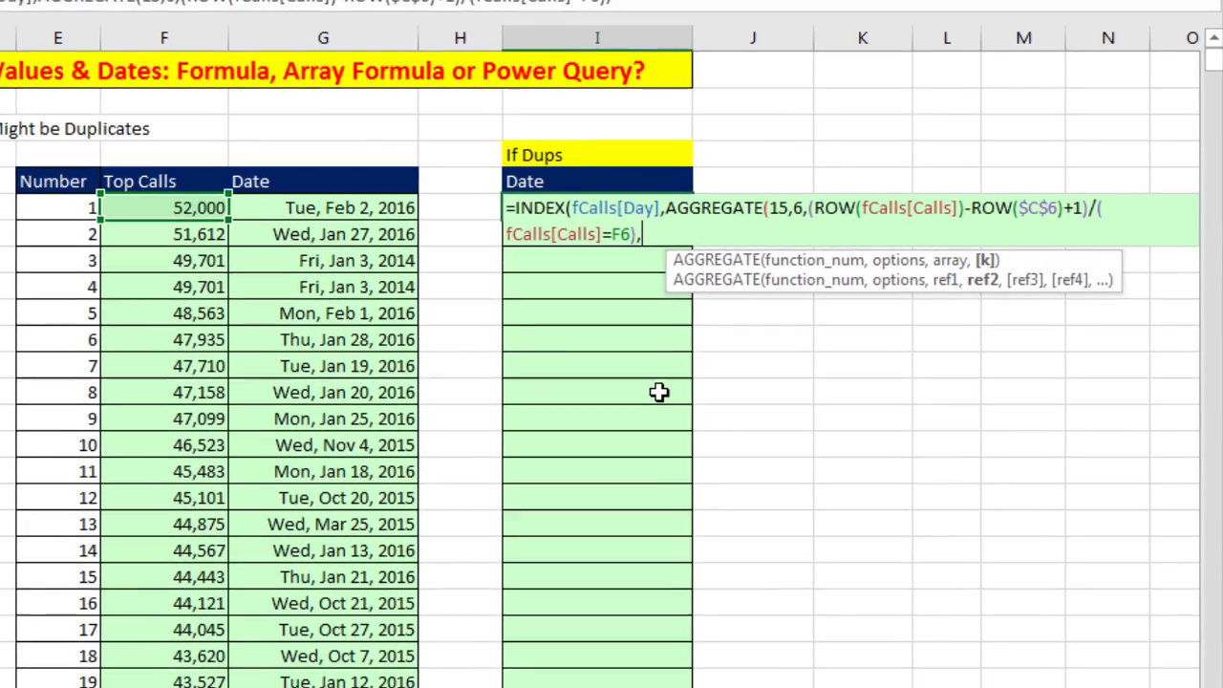
text(countifs)
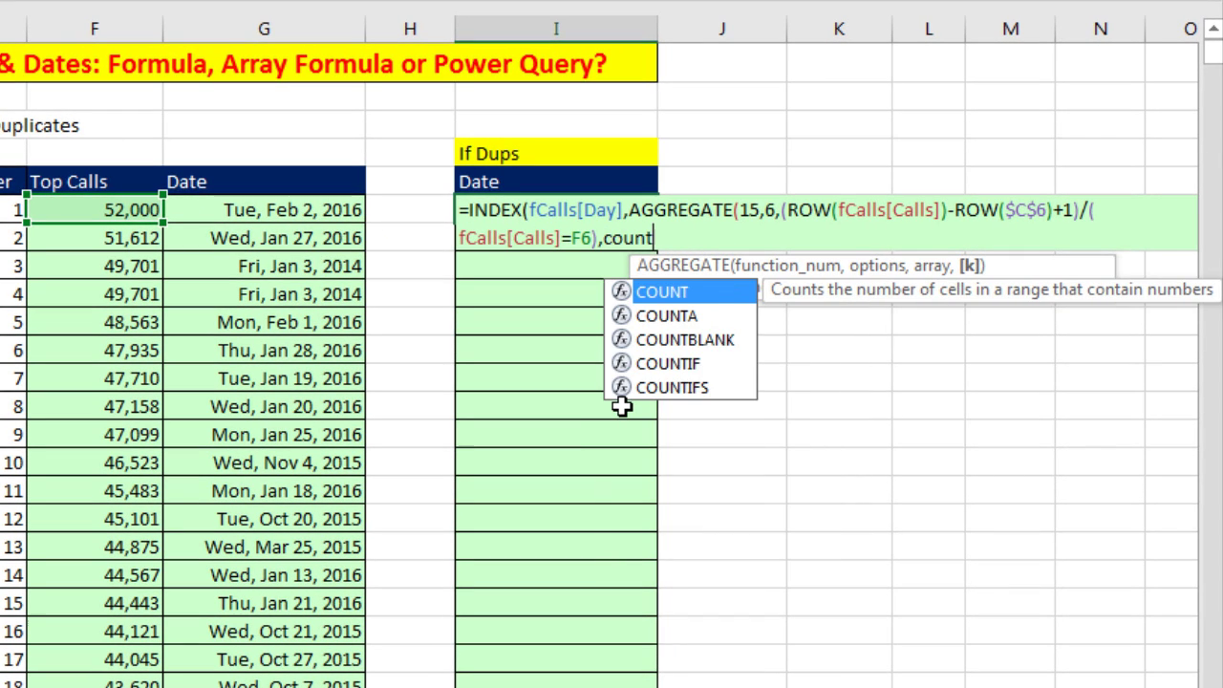
key(Tab)
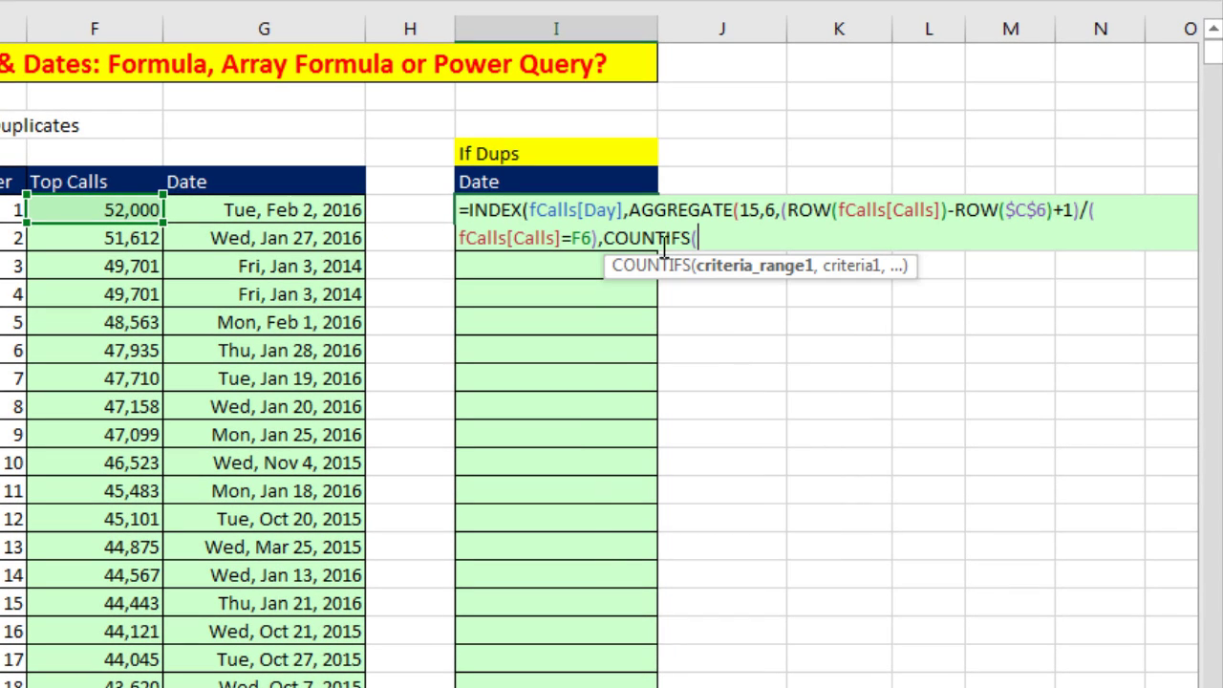
click(80, 206)
text(:F6)
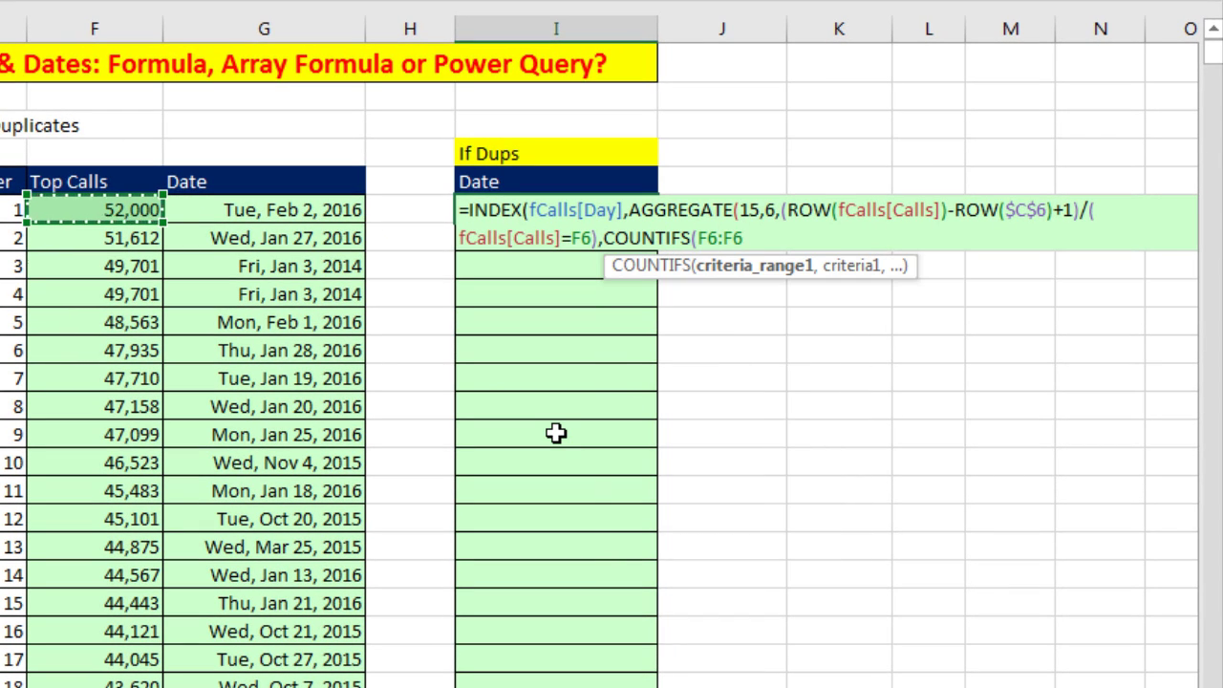
drag(711, 238, 744, 238)
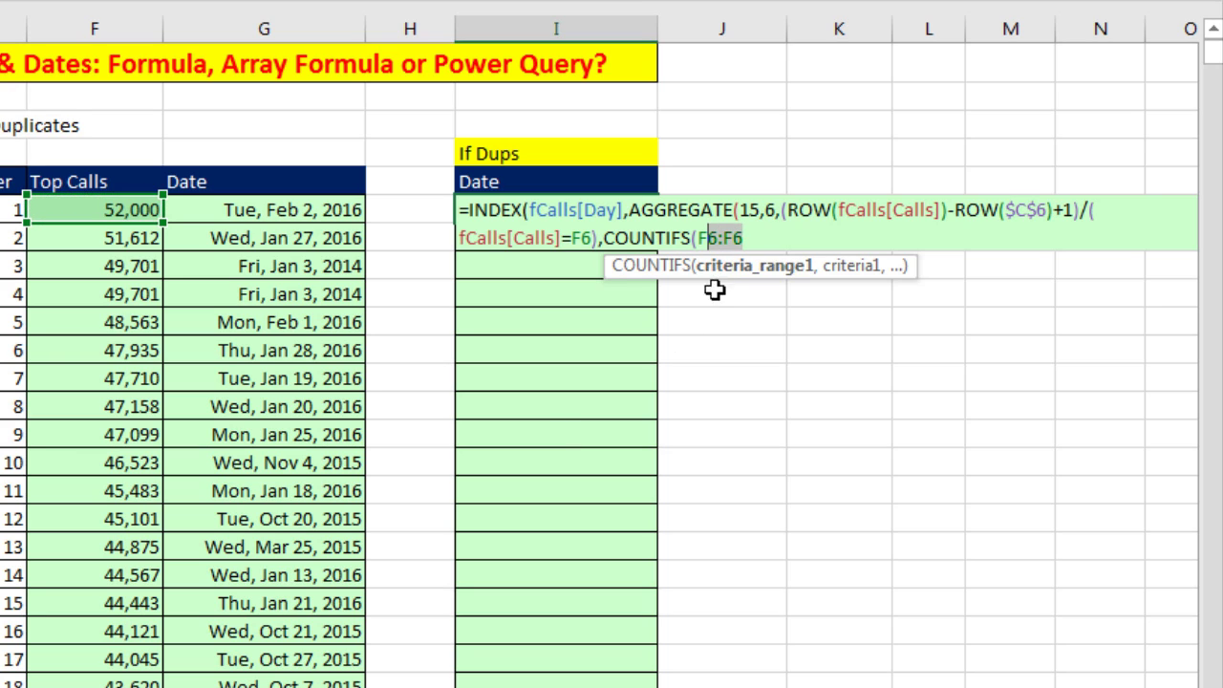
click(707, 239)
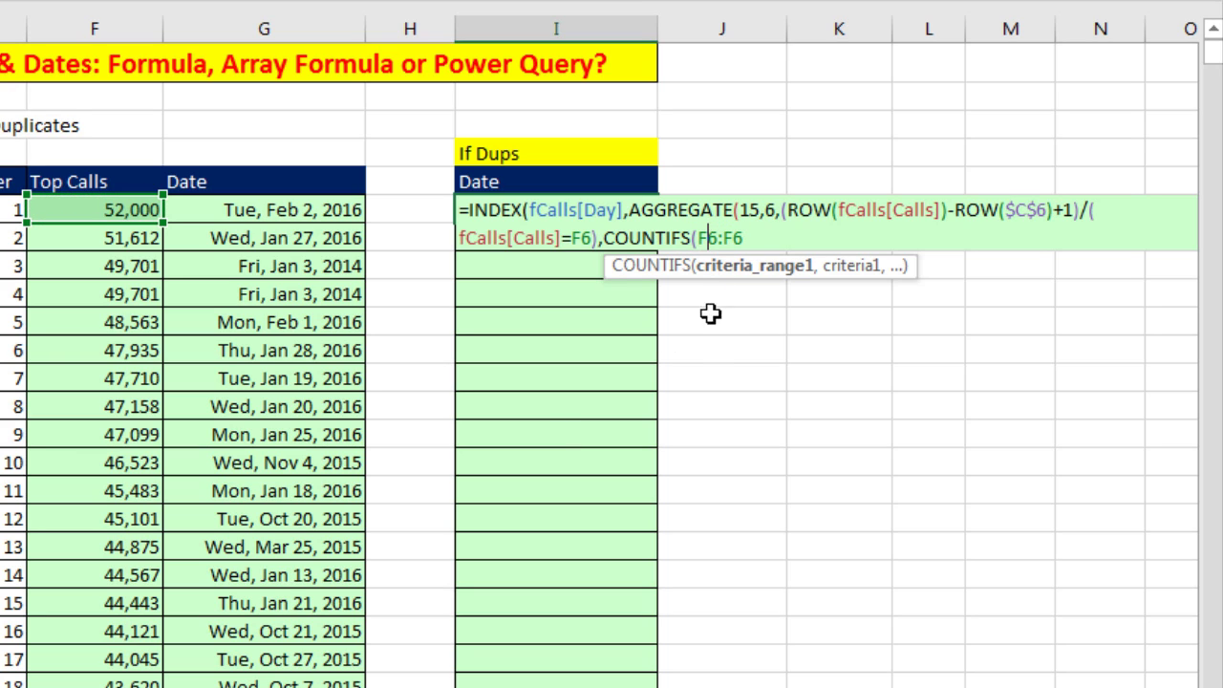
key(F4)
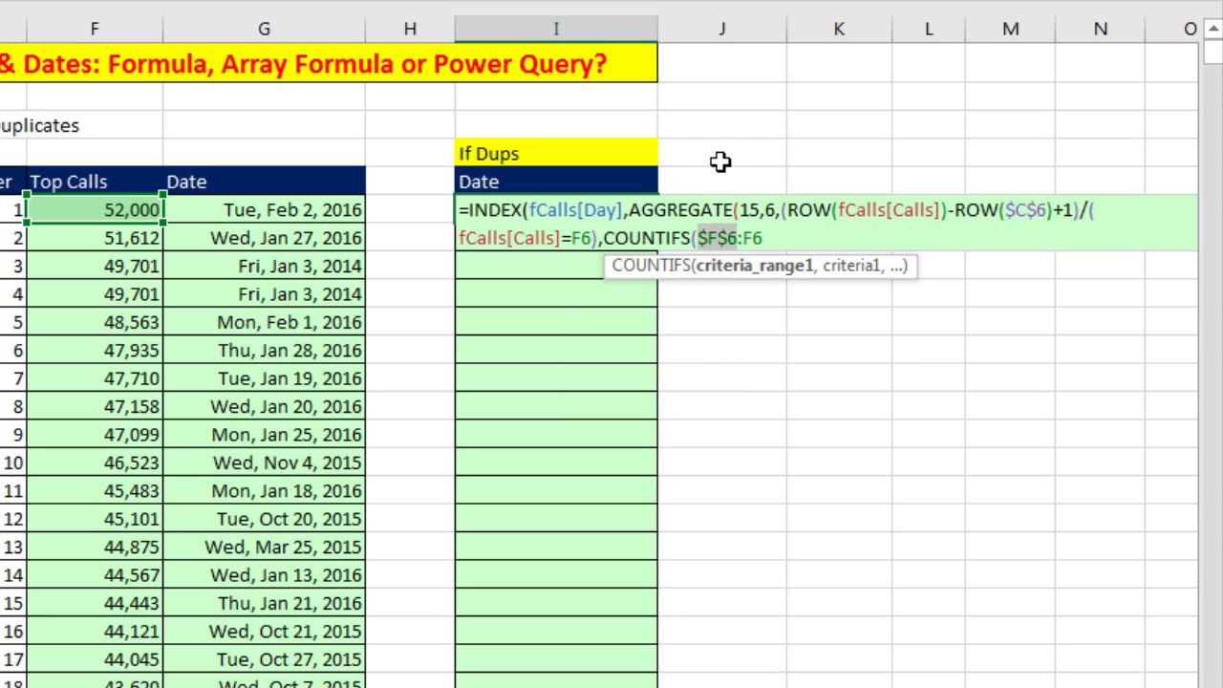
Set F6 as the COUNTIFS criterion, and close both the COUNTIFS and AGGREGATE functions after highlighting the k argument.
click(775, 239)
text(,)
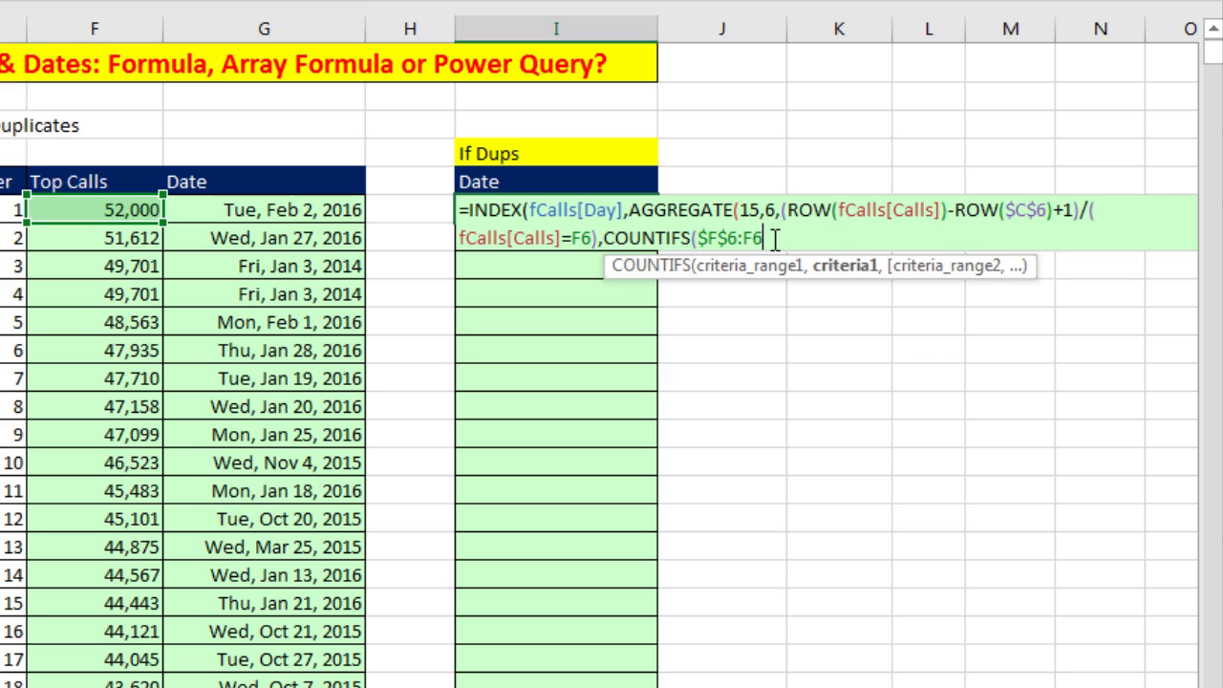
click(123, 203)
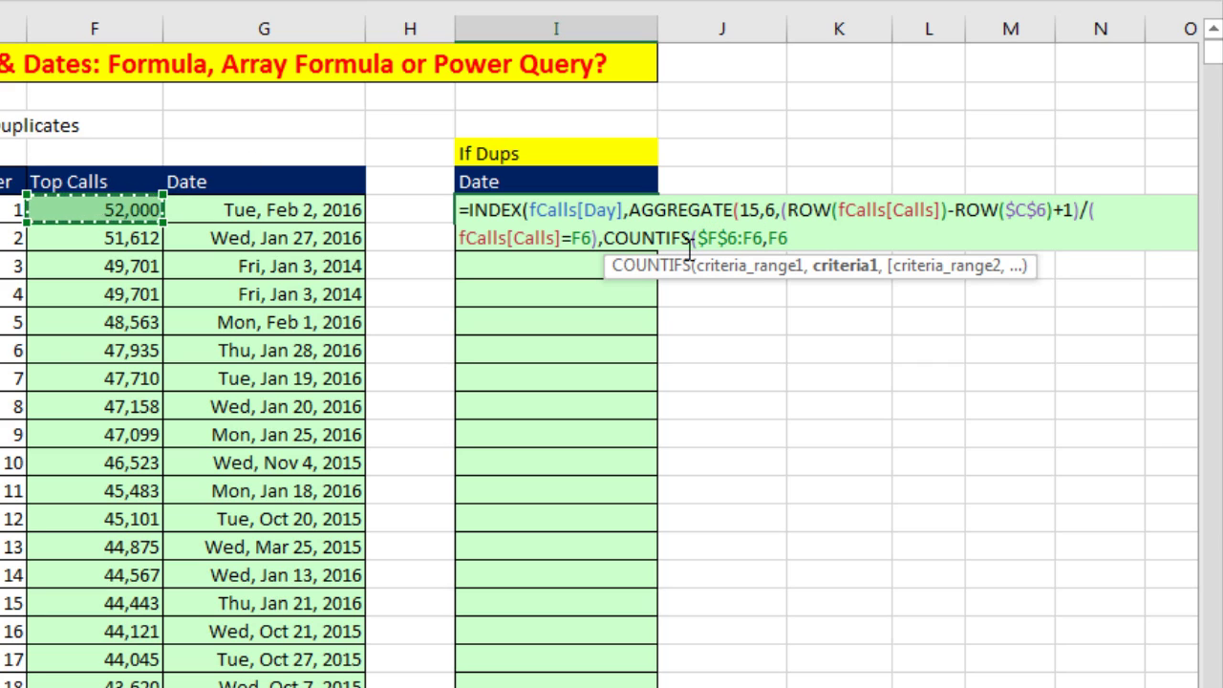
text())
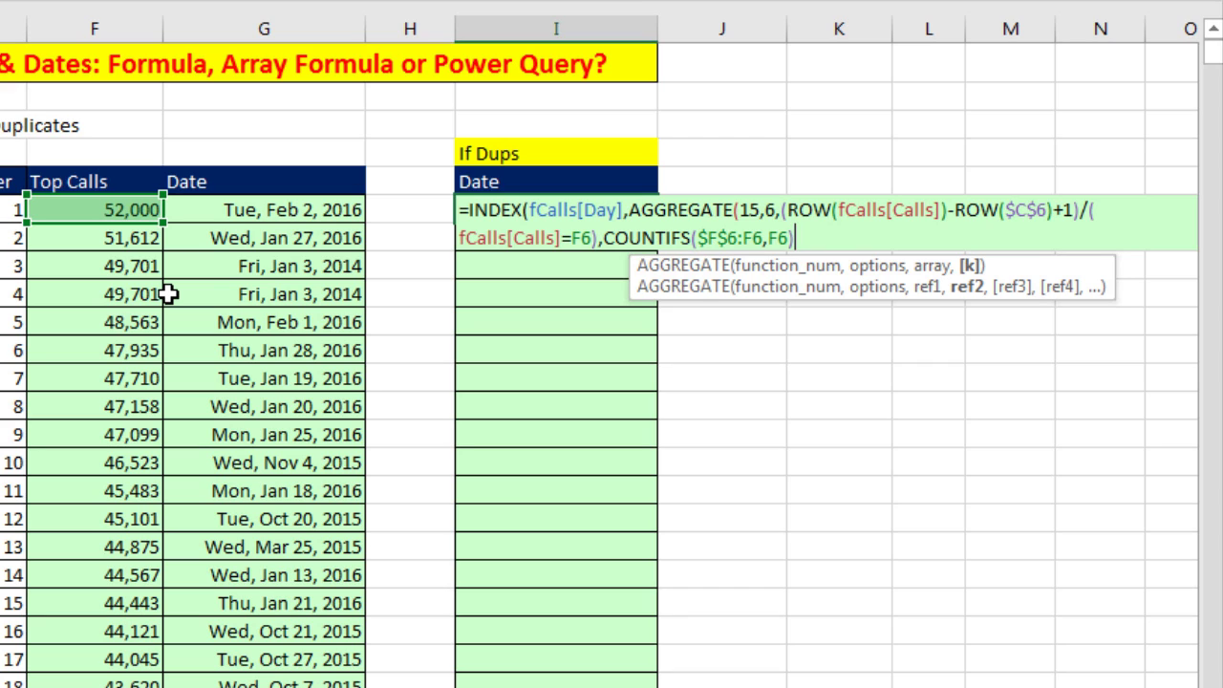
click(968, 267)
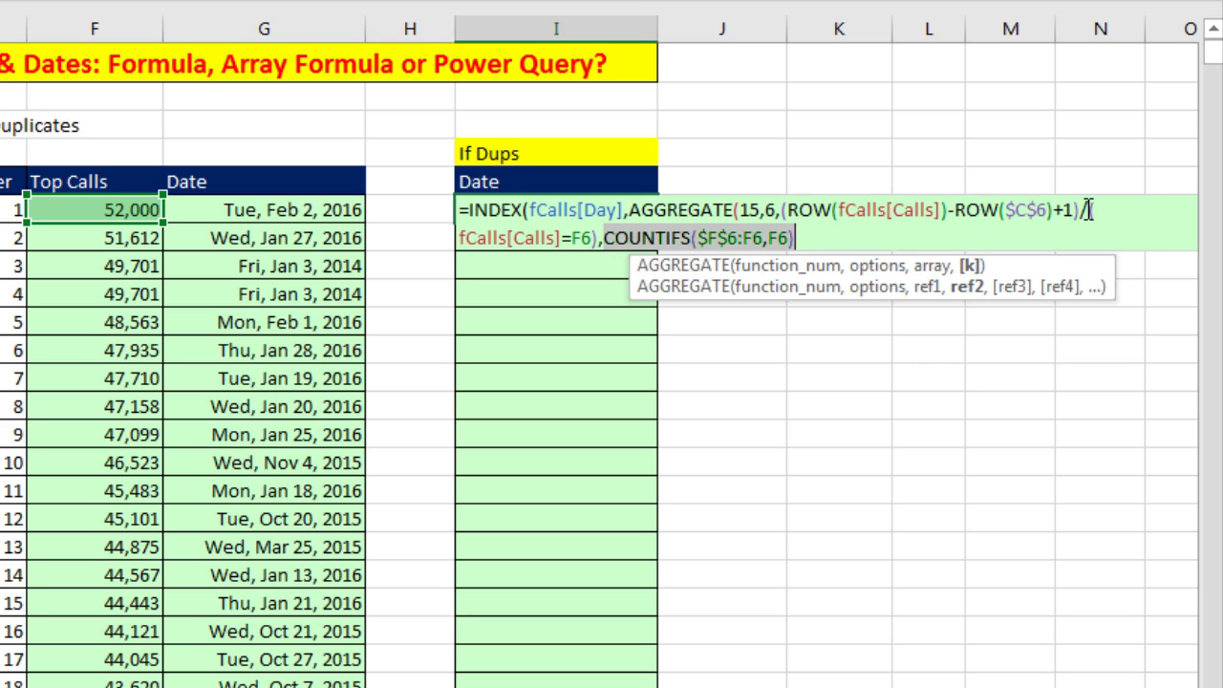
click(857, 240)
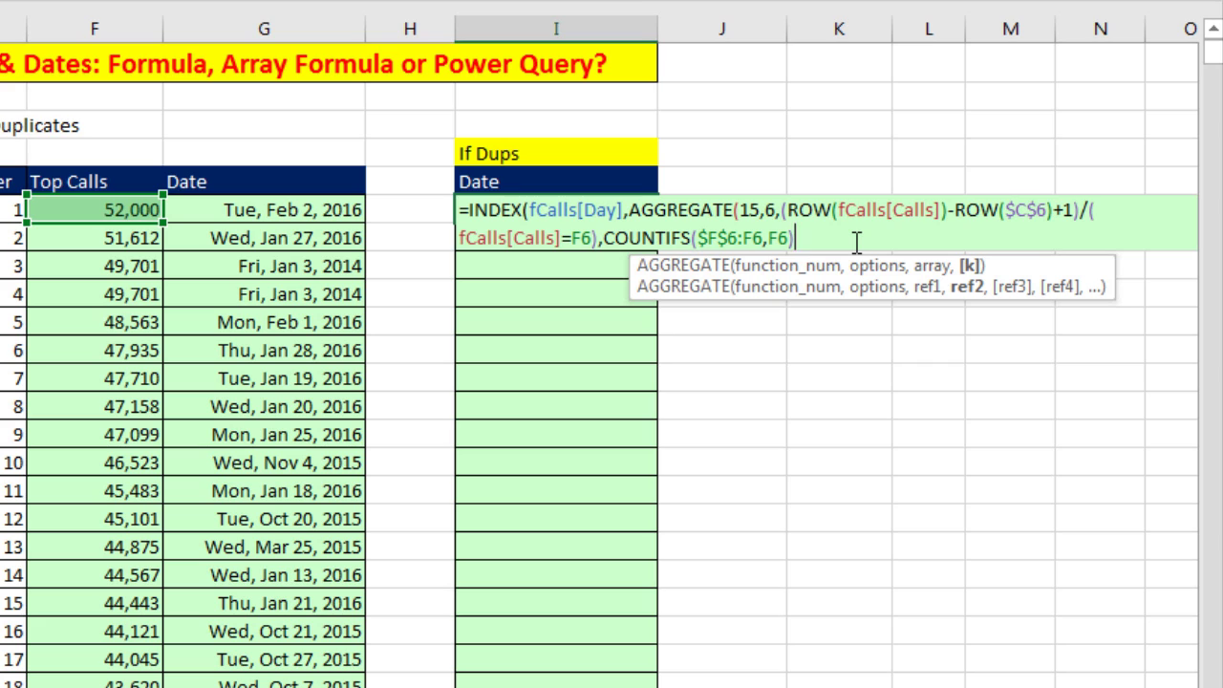
text())
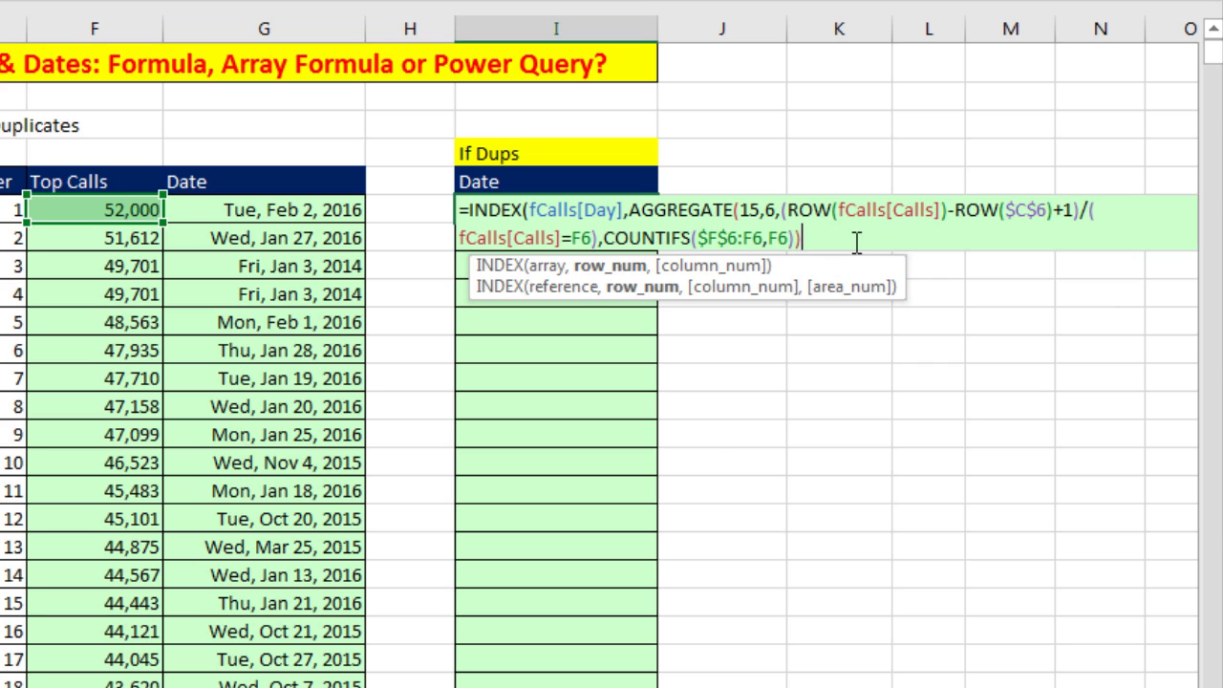
Complete the INDEX formula in I6 and copy it down through I25, and select the duplicate-value dates in I8:I9.
click(585, 270)
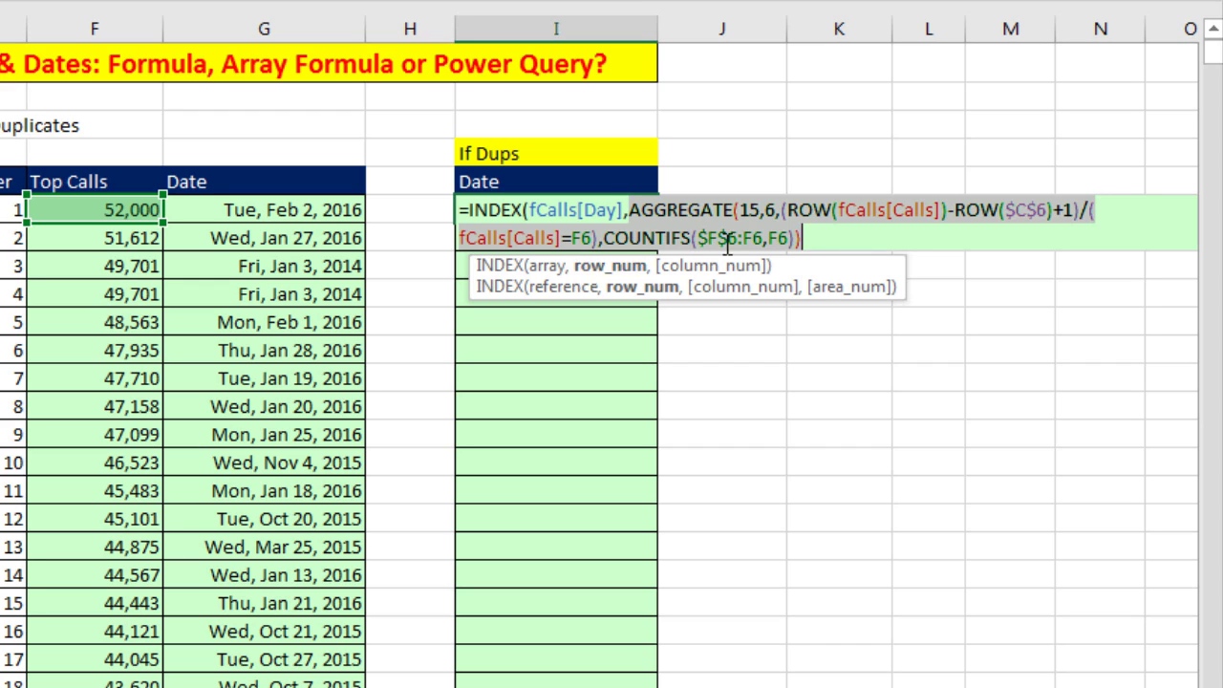
click(813, 240)
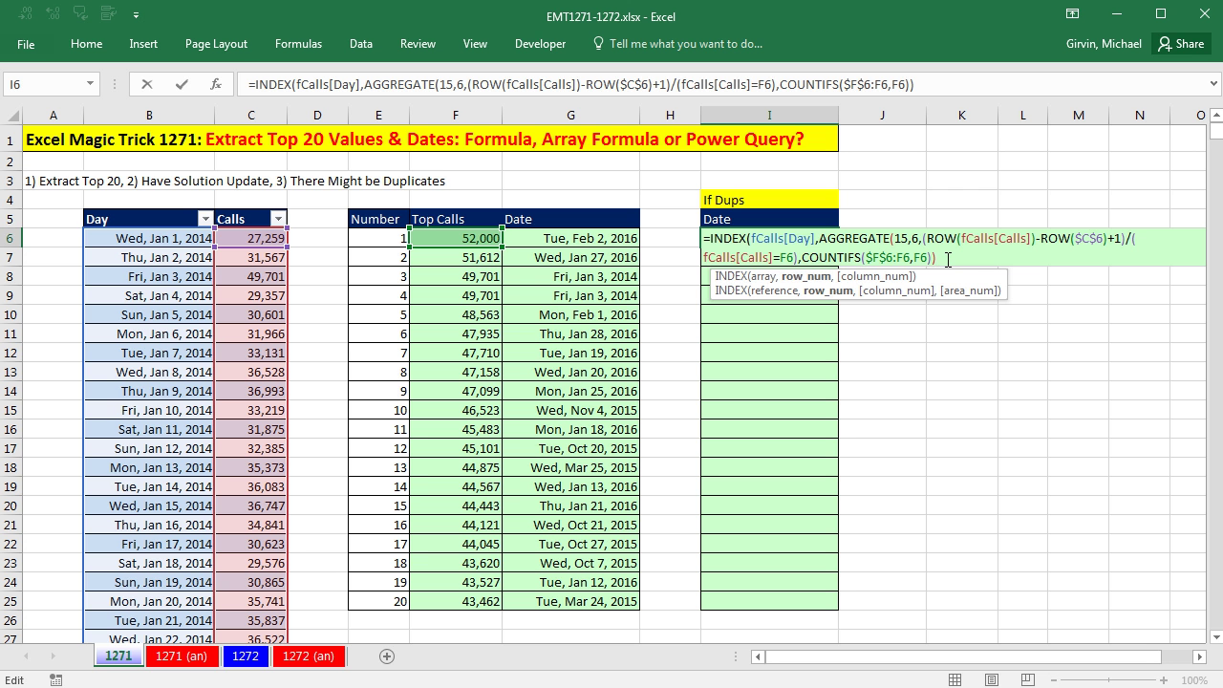
text())
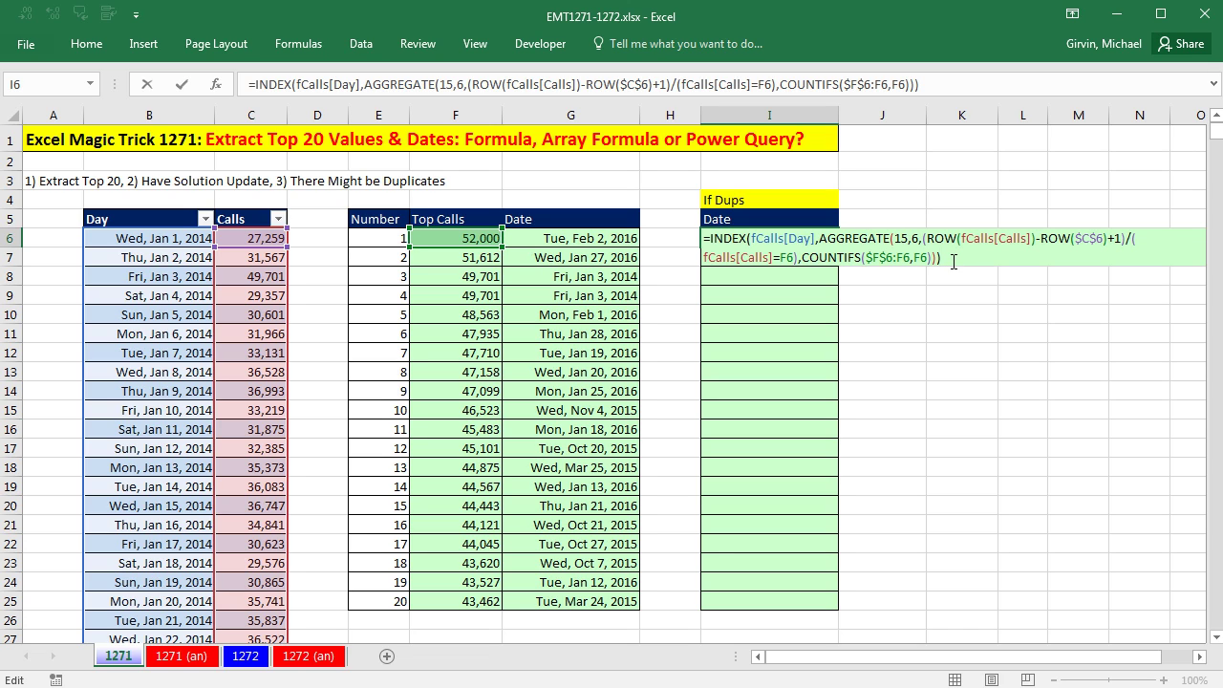
key(ctrl+Return)
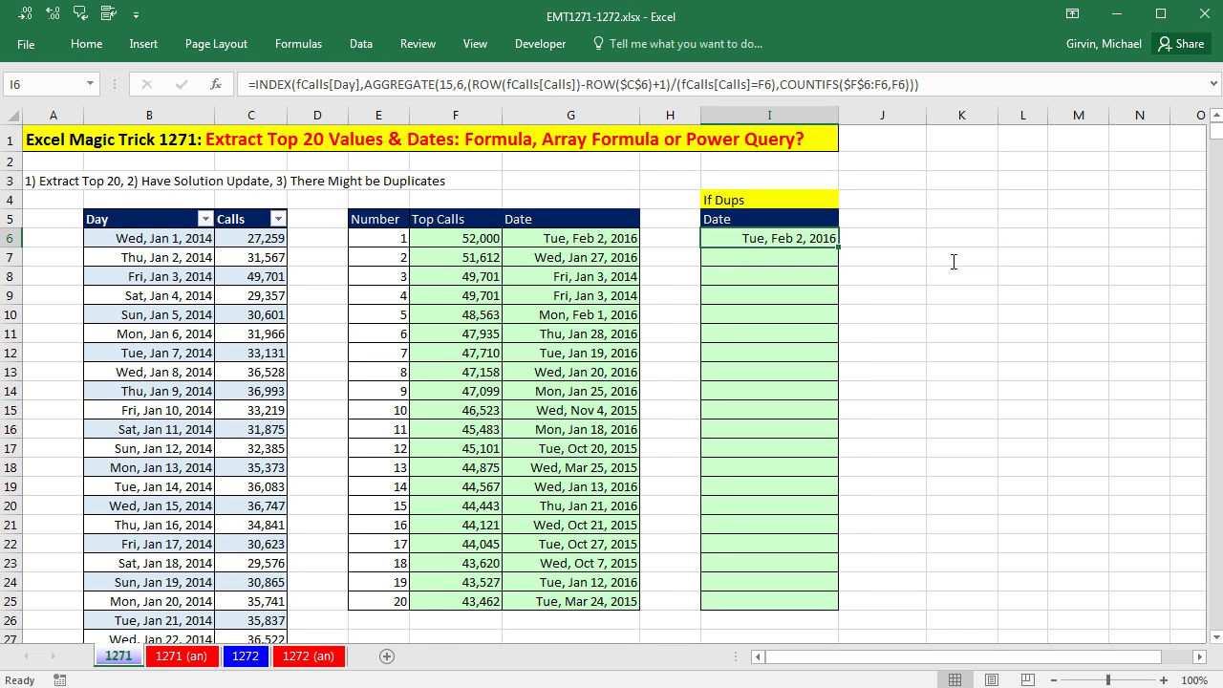
drag(839, 248, 850, 611)
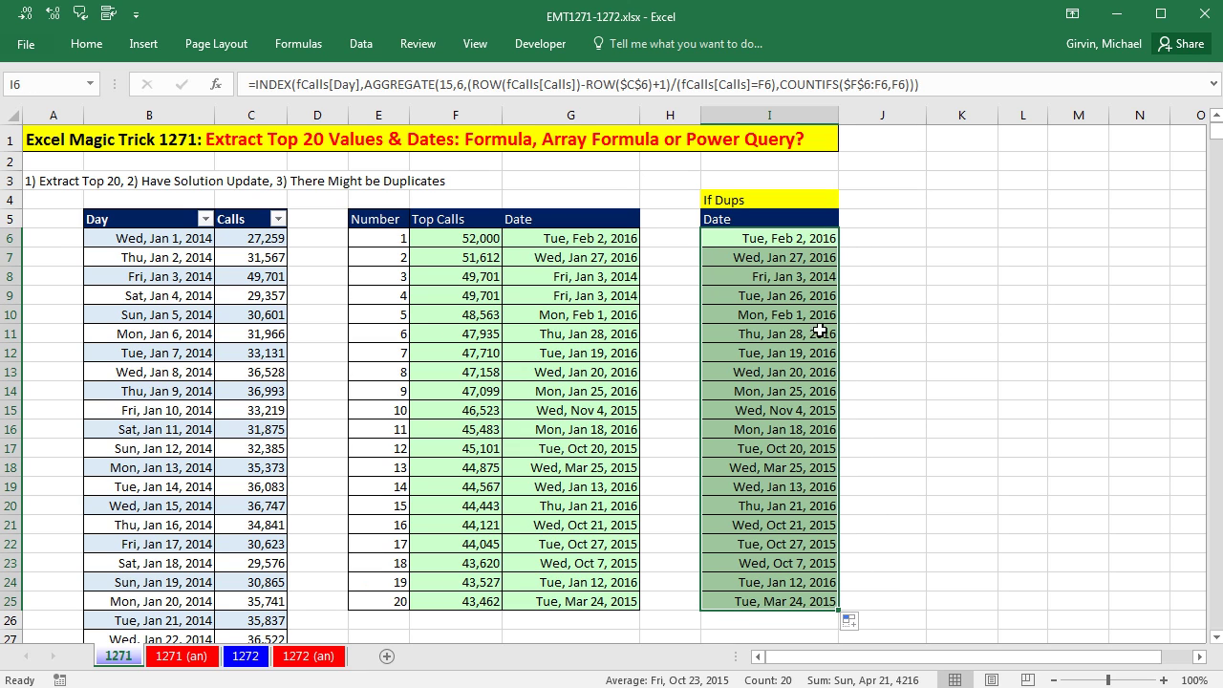
drag(799, 277, 799, 334)
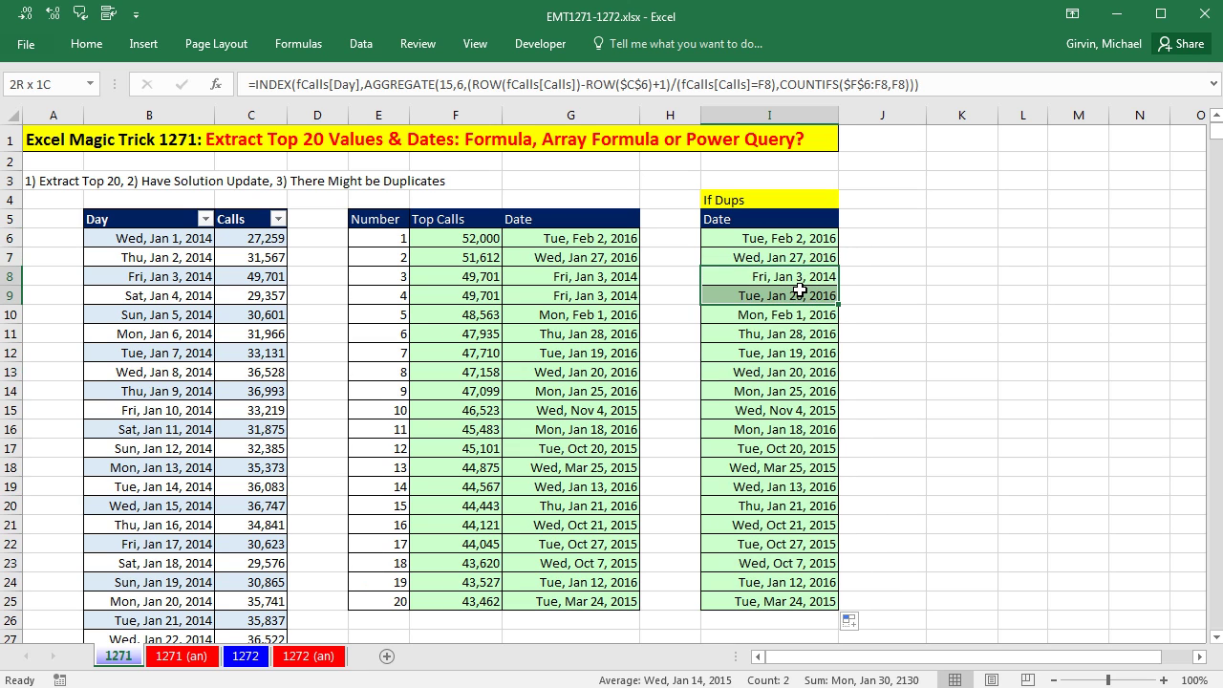
Set the Calls value in C9 to 49,701 to test the date formulas with another duplicate.
drag(799, 291, 801, 292)
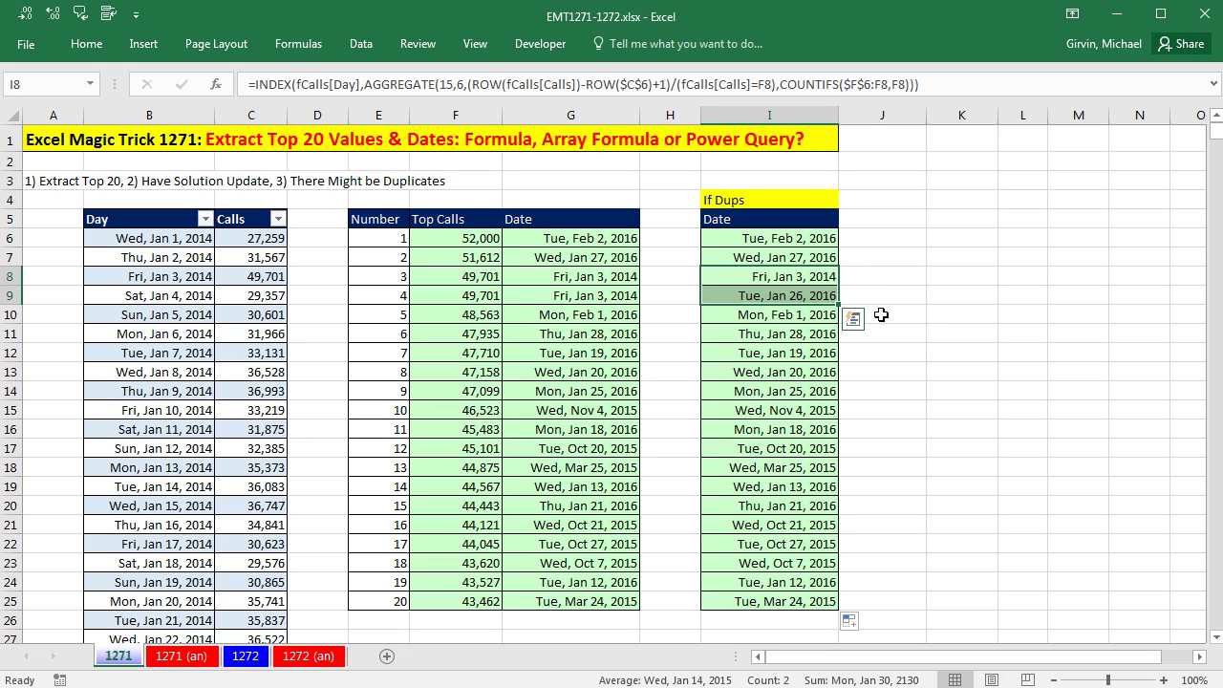
click(269, 297)
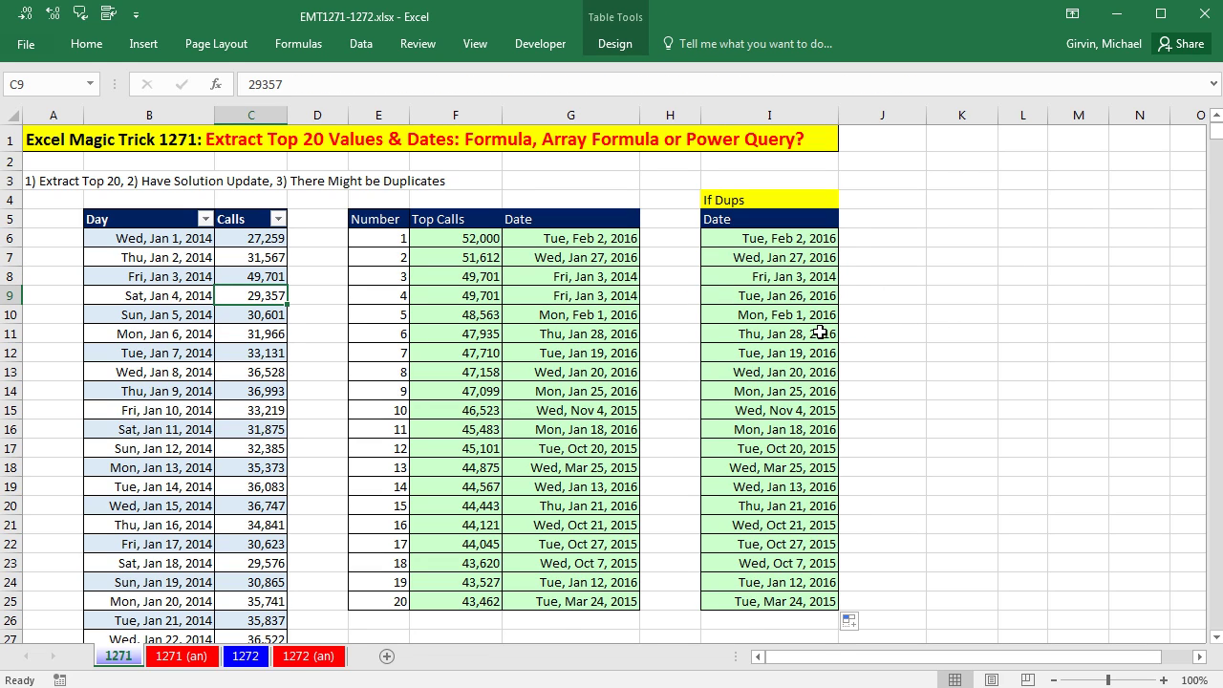
text(49)
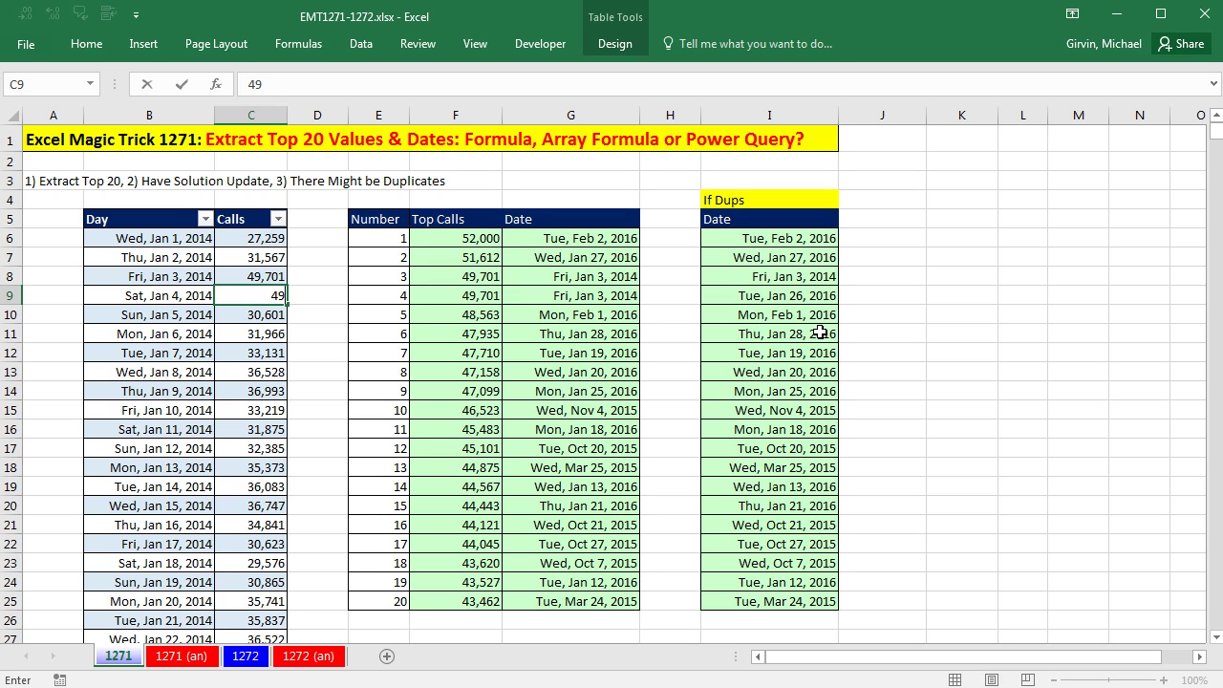
text(,701)
key(Return)
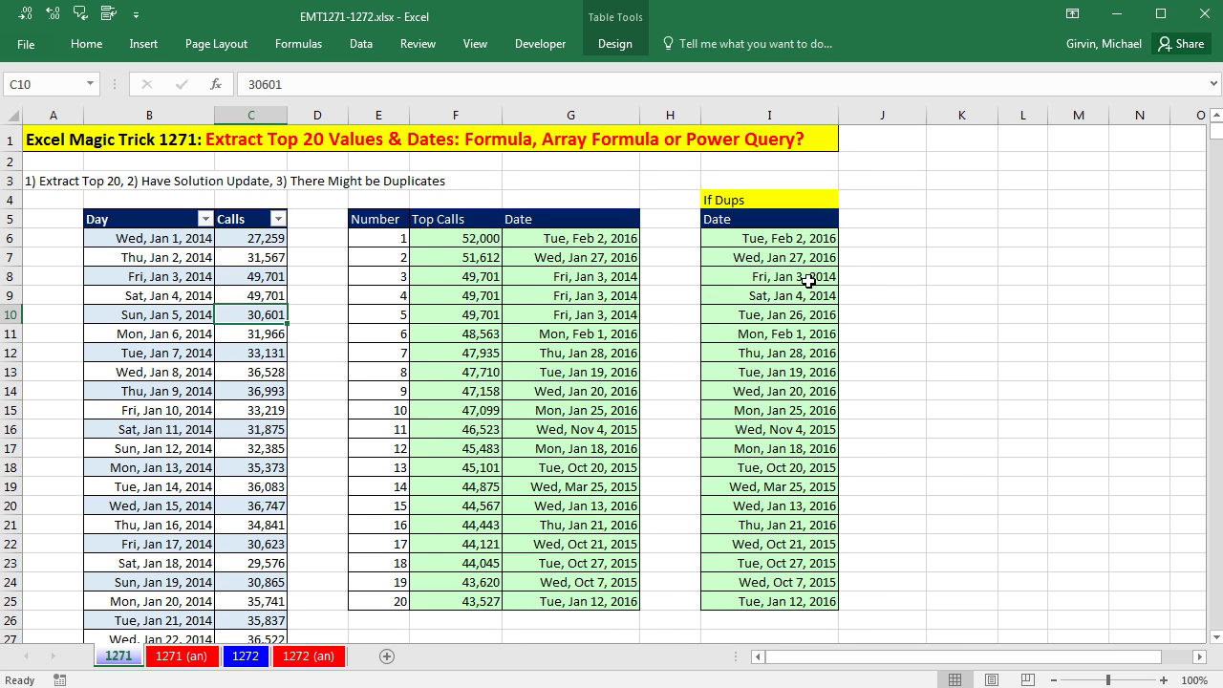
Change the Calls value in C9 to 48,999 and compare the dates in G8:G10 with those in I8:I10.
click(275, 296)
text(4)
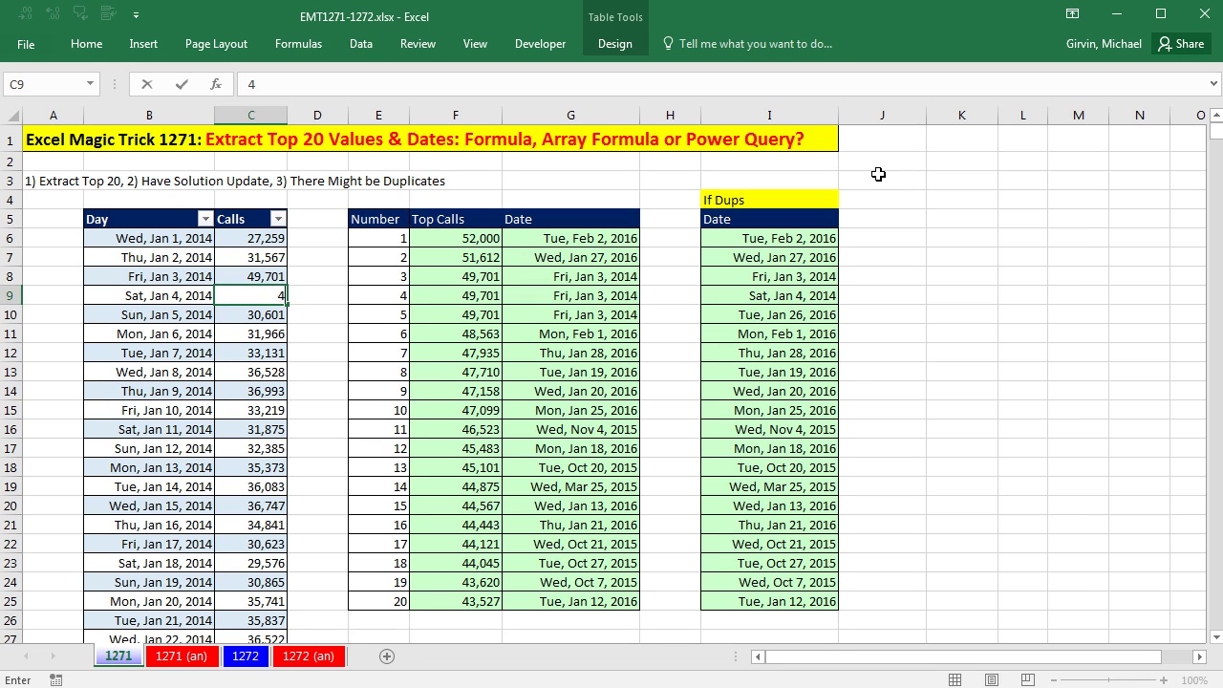
text(8,9)
text(999)
key(Return)
drag(593, 277, 596, 317)
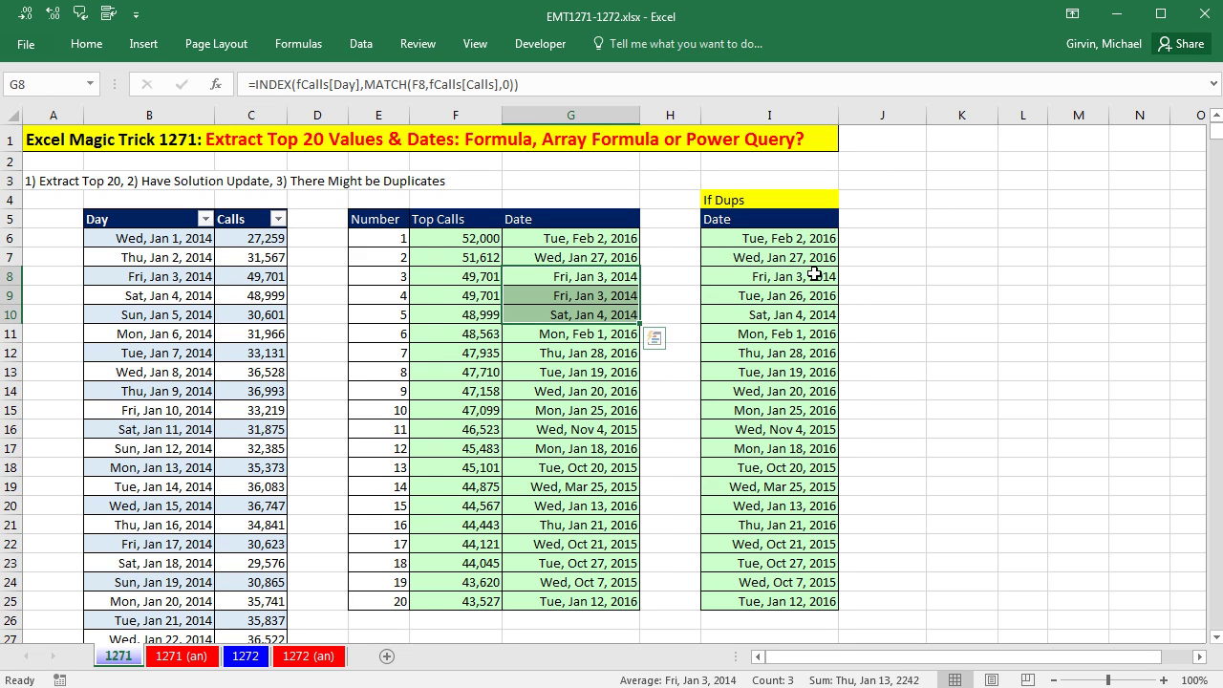
drag(813, 274, 825, 313)
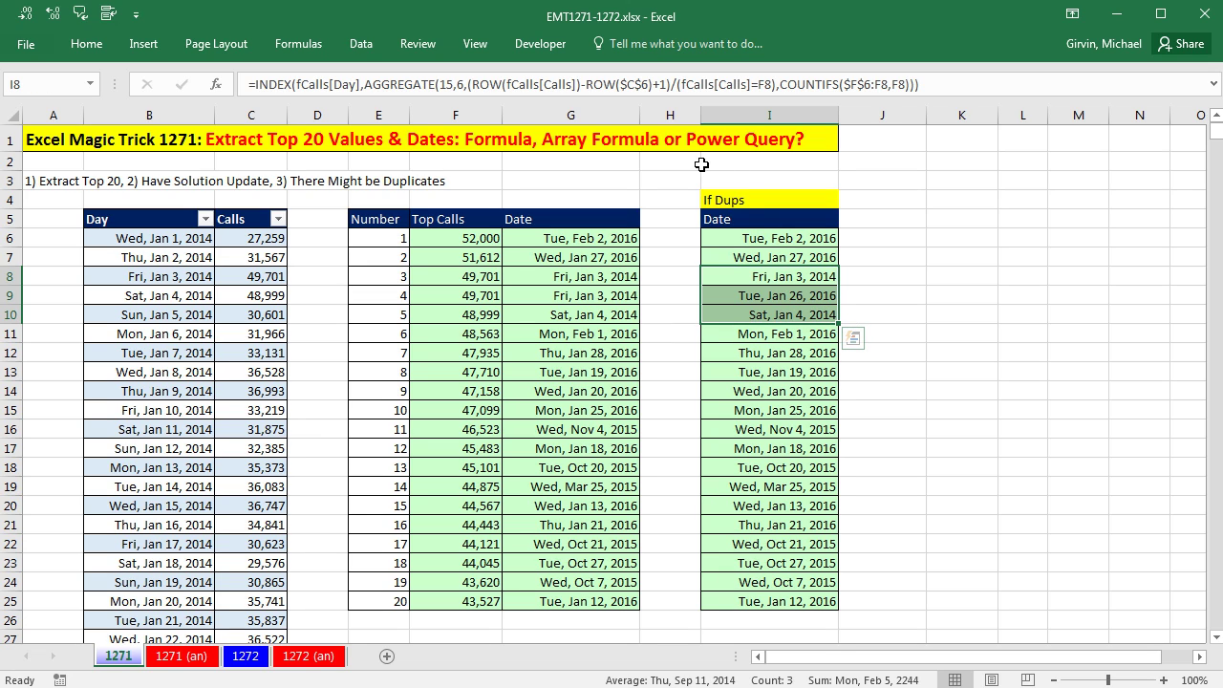
Bring the fCalls table into the Power Query editor and name the query Top20Calls.
click(189, 259)
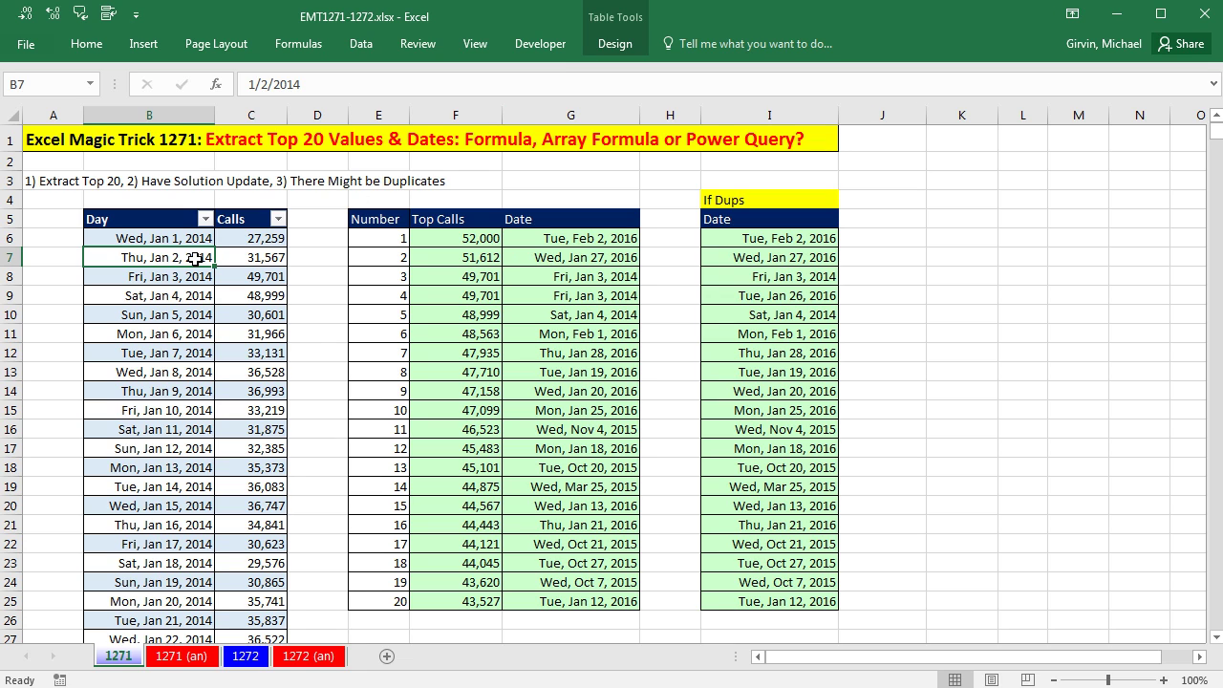
click(361, 45)
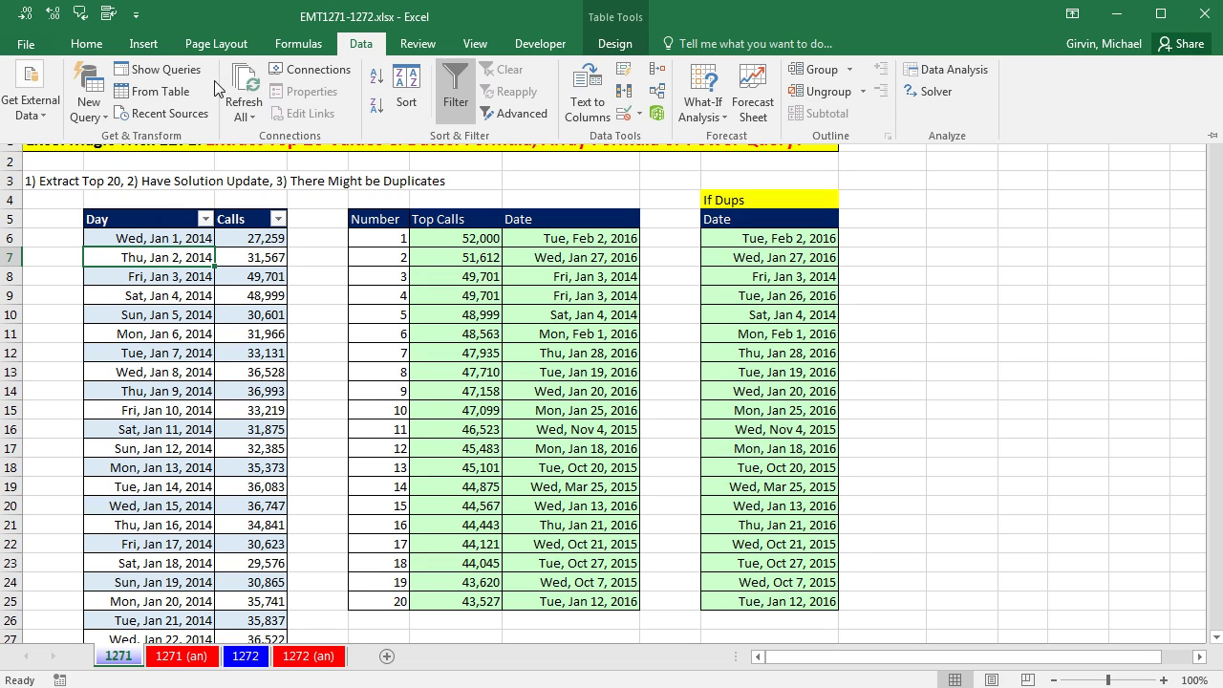
click(151, 96)
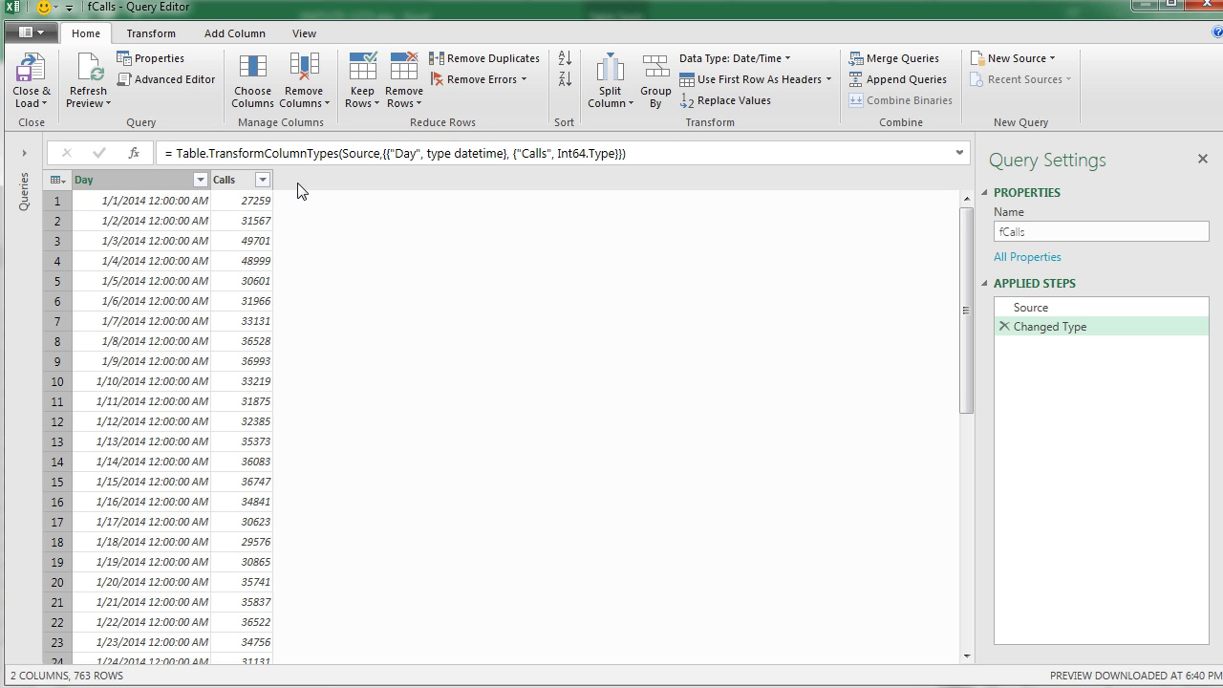
double_click(1020, 231)
text(Top20Calls)
key(Return)
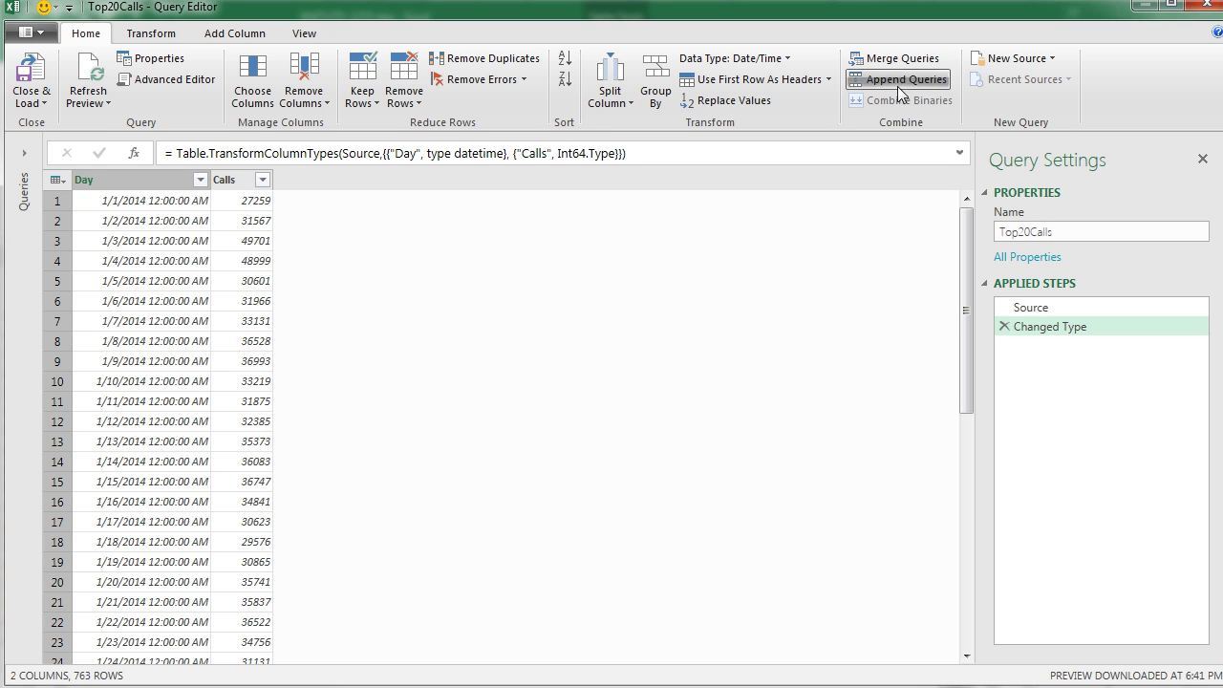
Change the Day column's data type to Date and sort the query by Calls in descending order.
click(163, 180)
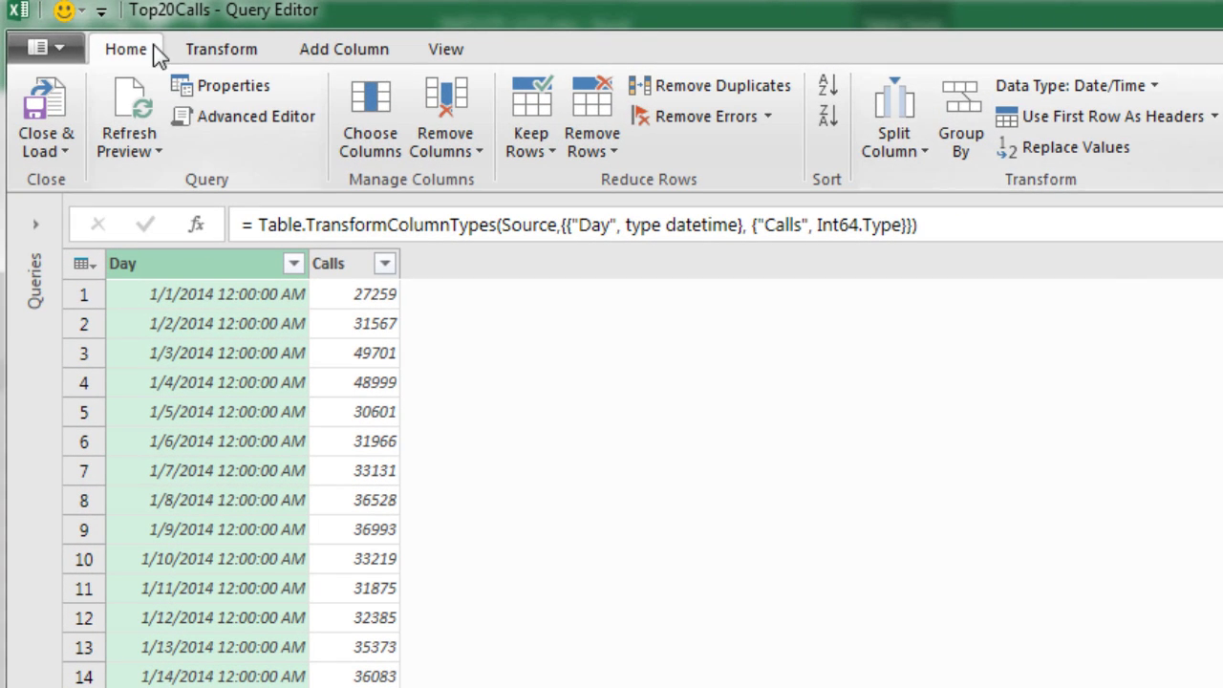
click(1155, 86)
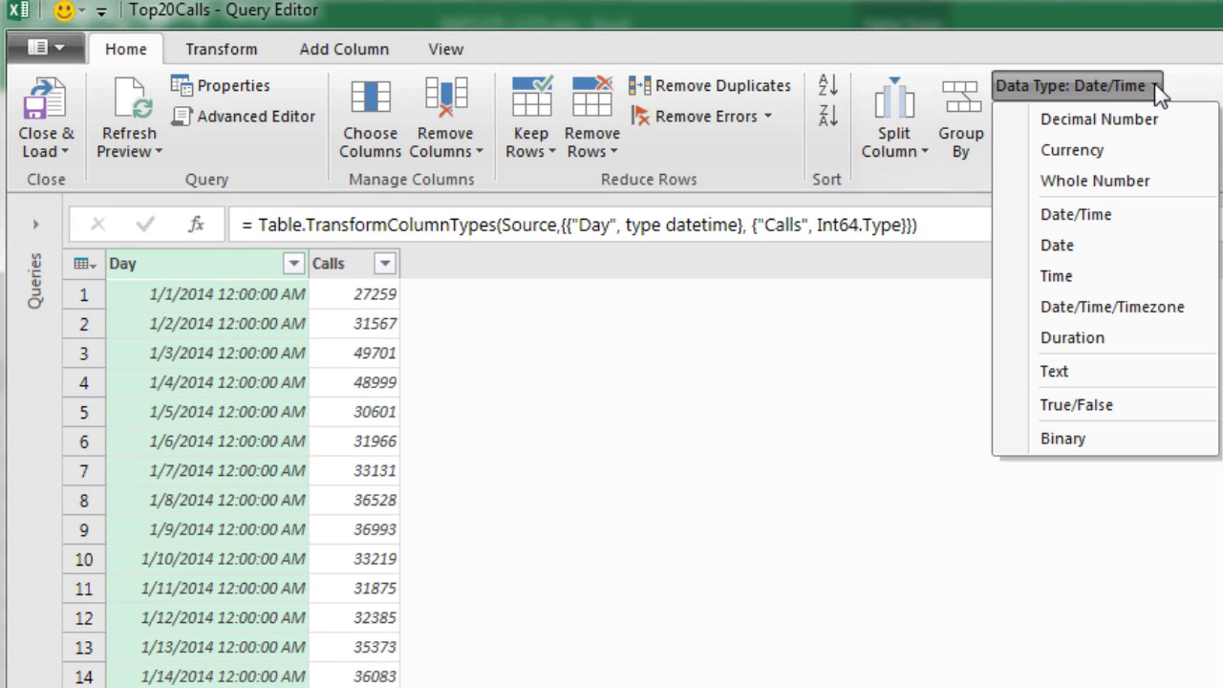
click(1070, 244)
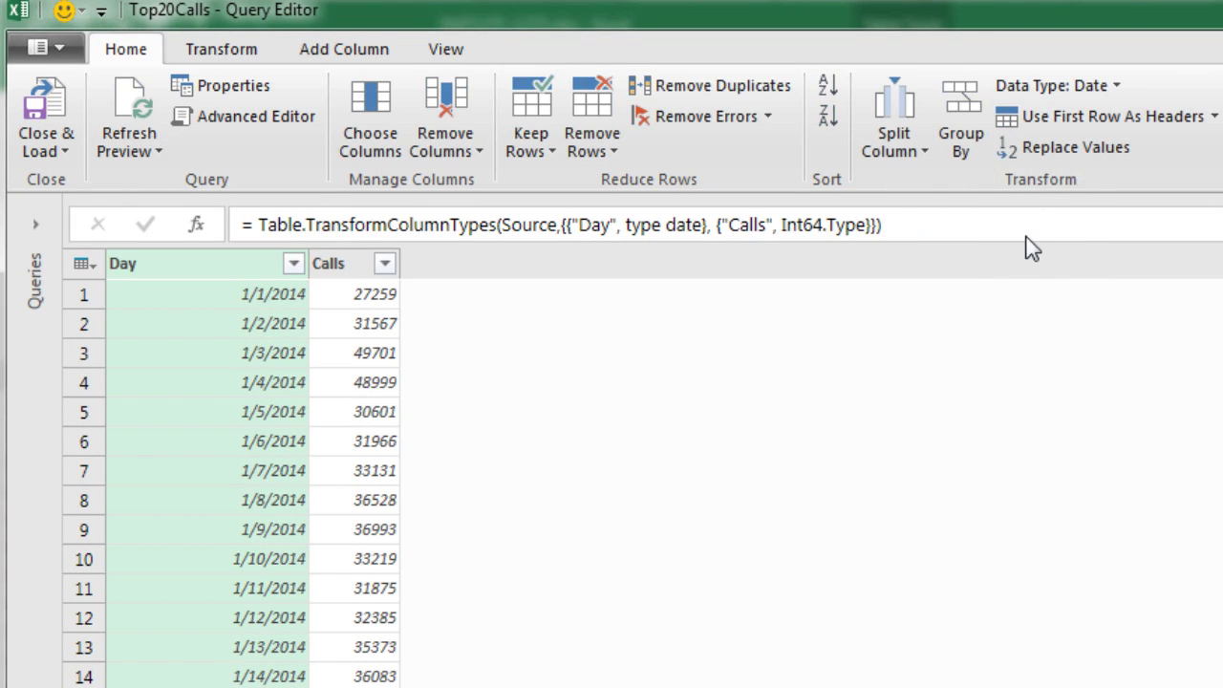
click(332, 264)
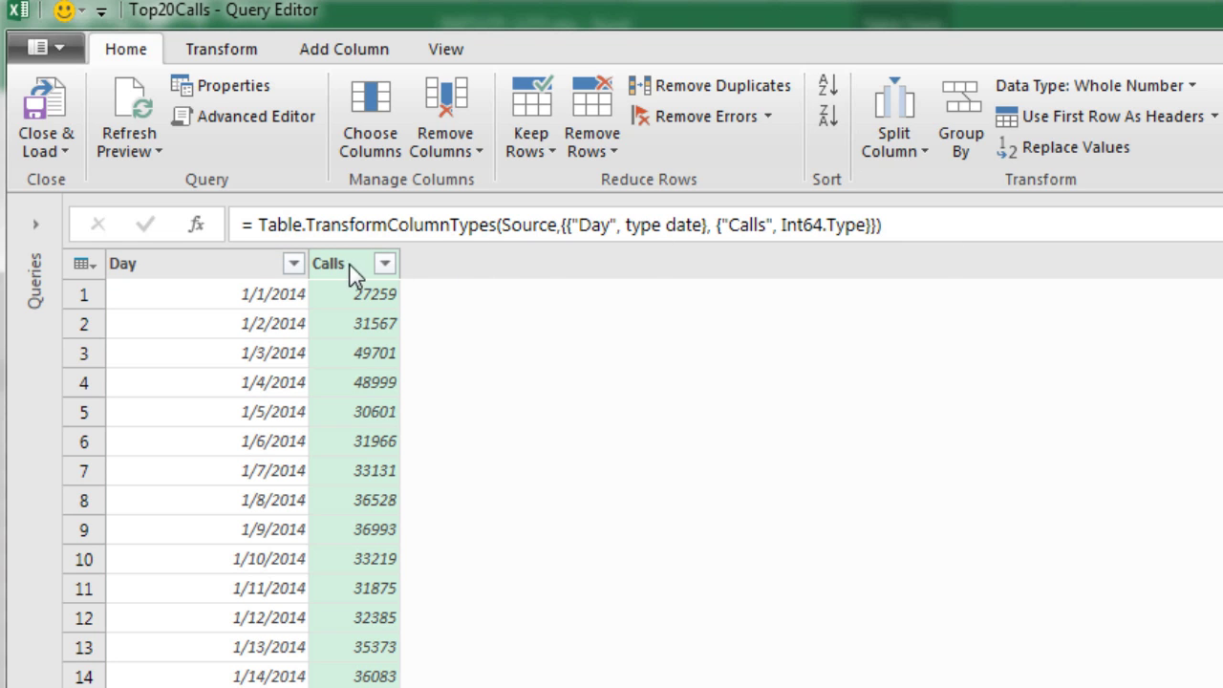
click(386, 264)
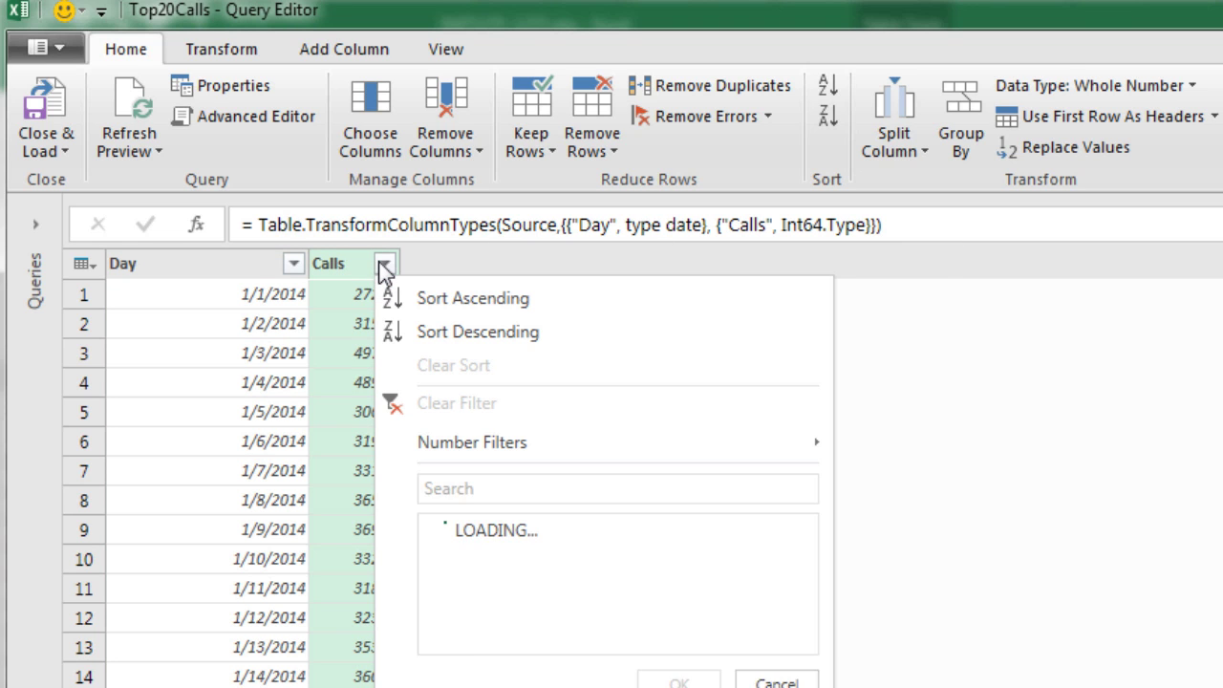
click(426, 330)
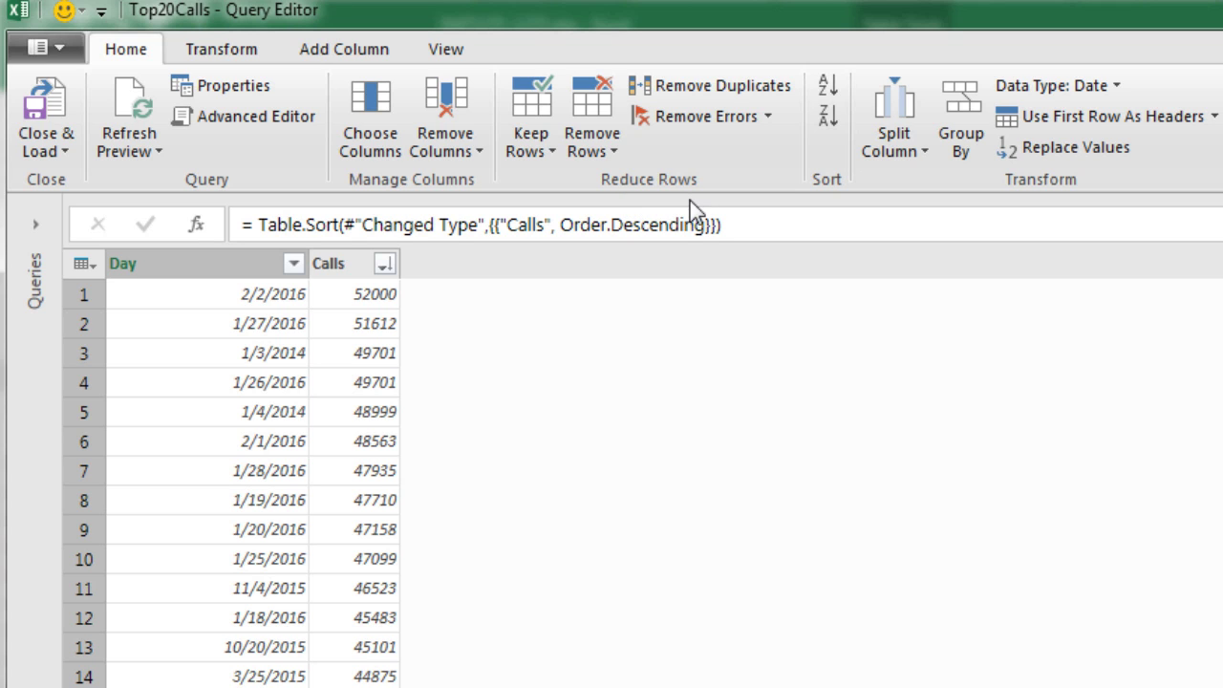
Keep a range of rows in the sorted query, with first row 1 and 20 rows in total.
click(550, 149)
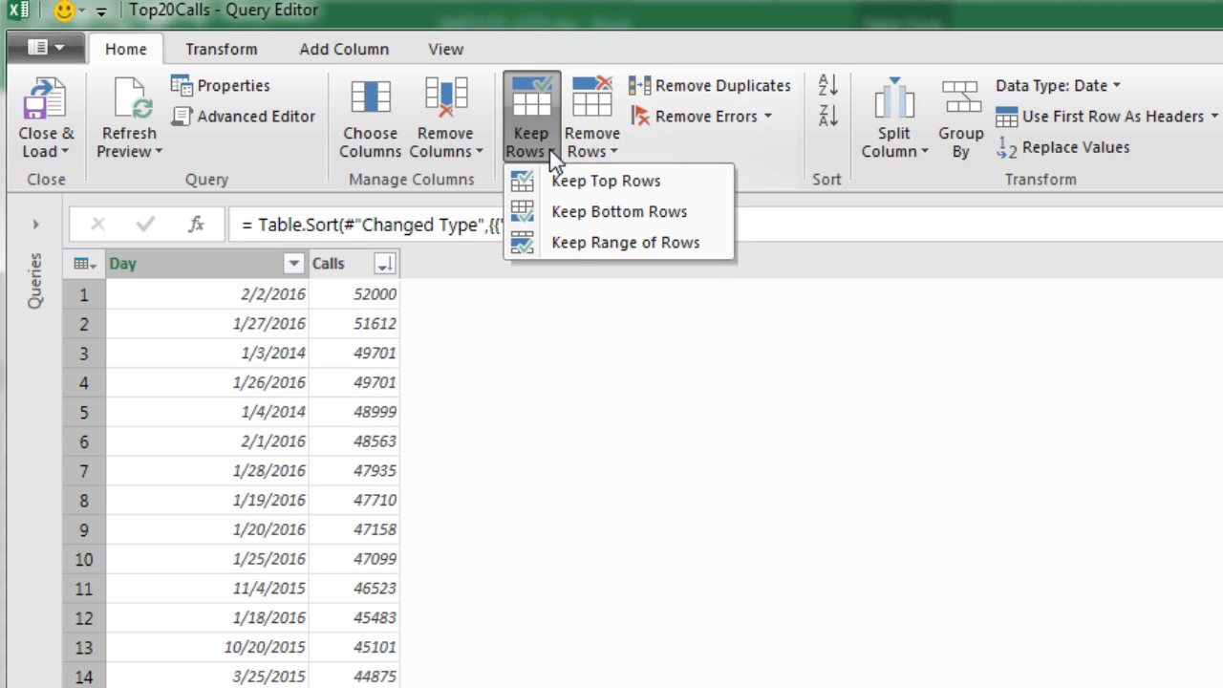
click(572, 251)
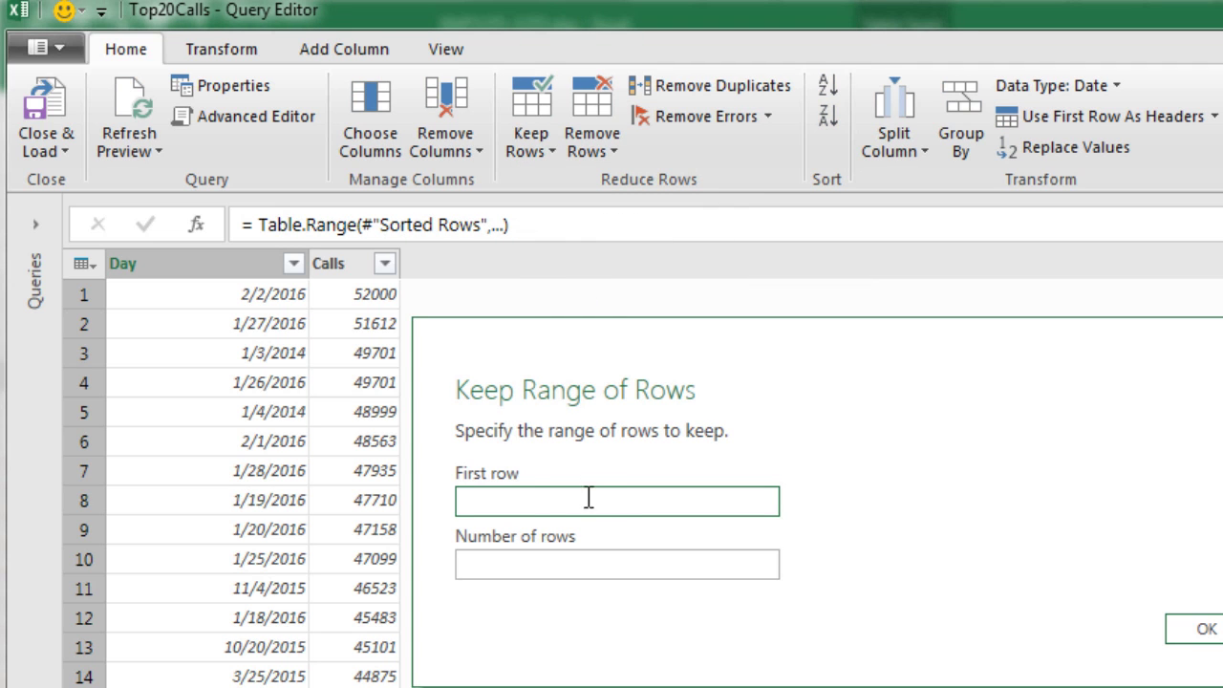
key(Tab)
text(20)
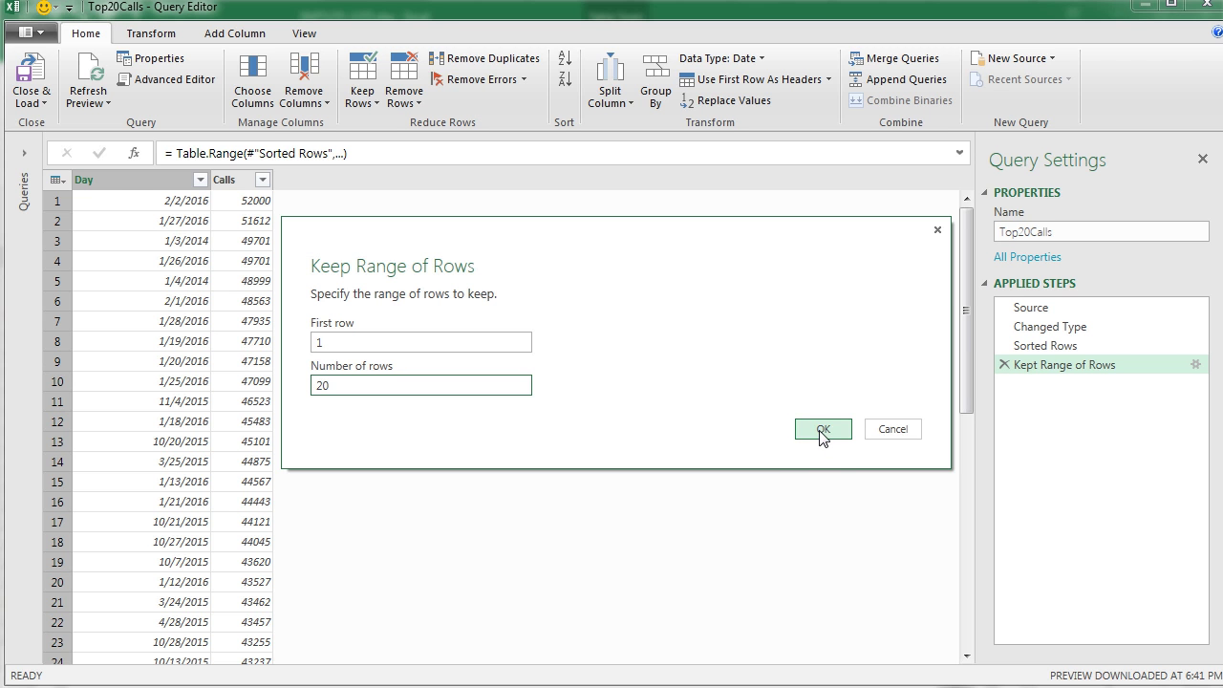
click(1204, 629)
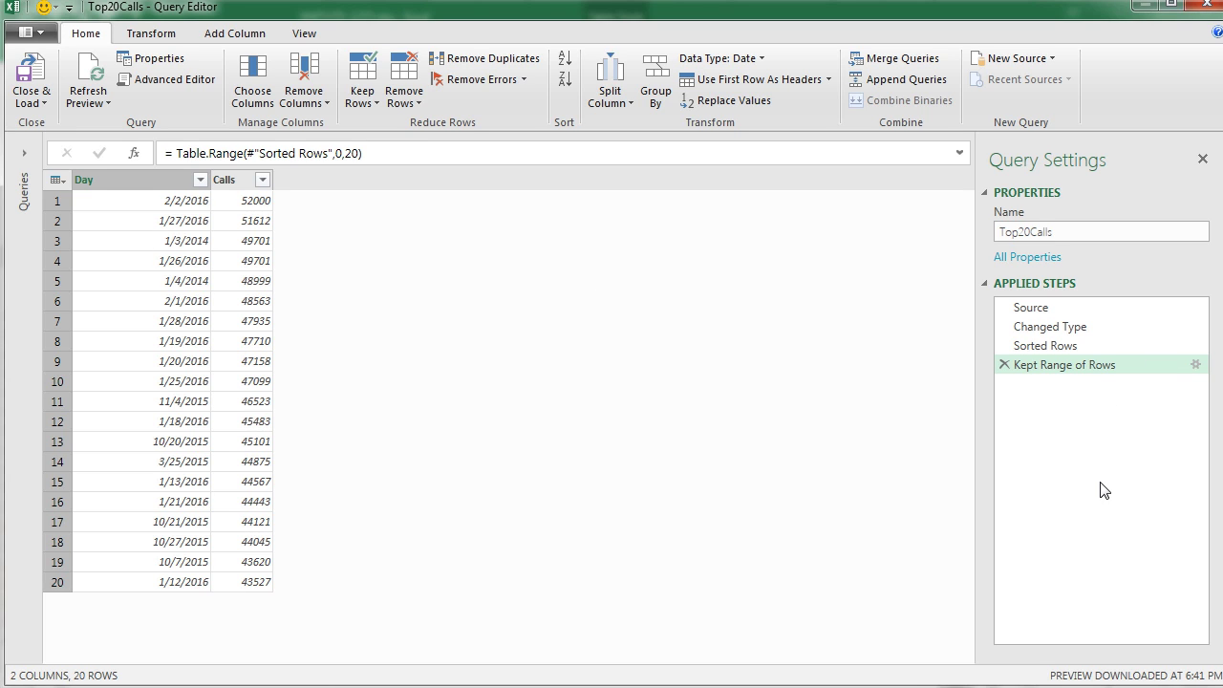
Close the query and load its result as a table on a new worksheet.
click(40, 101)
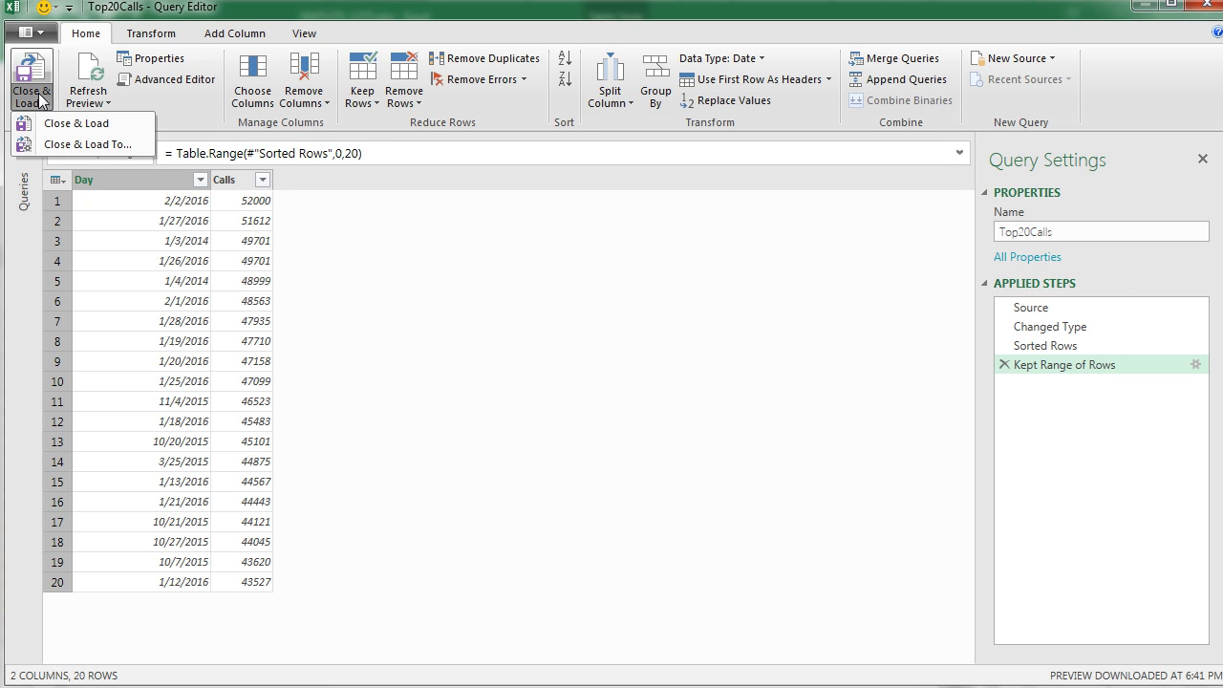
click(63, 147)
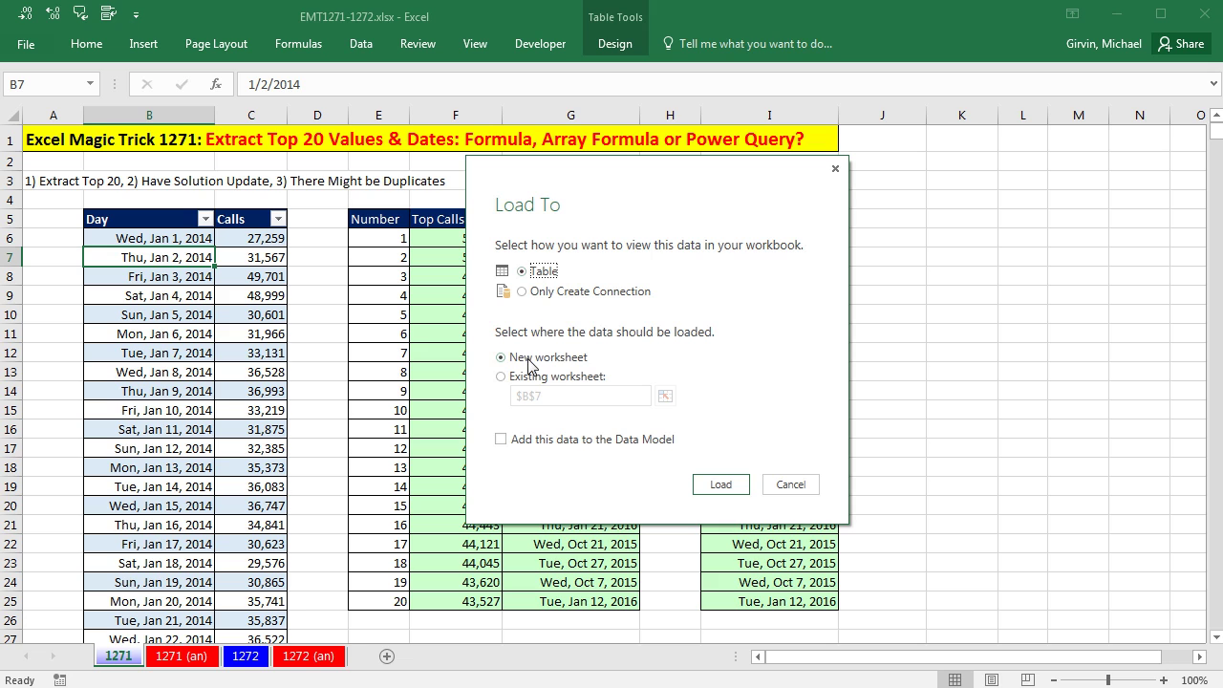
click(721, 485)
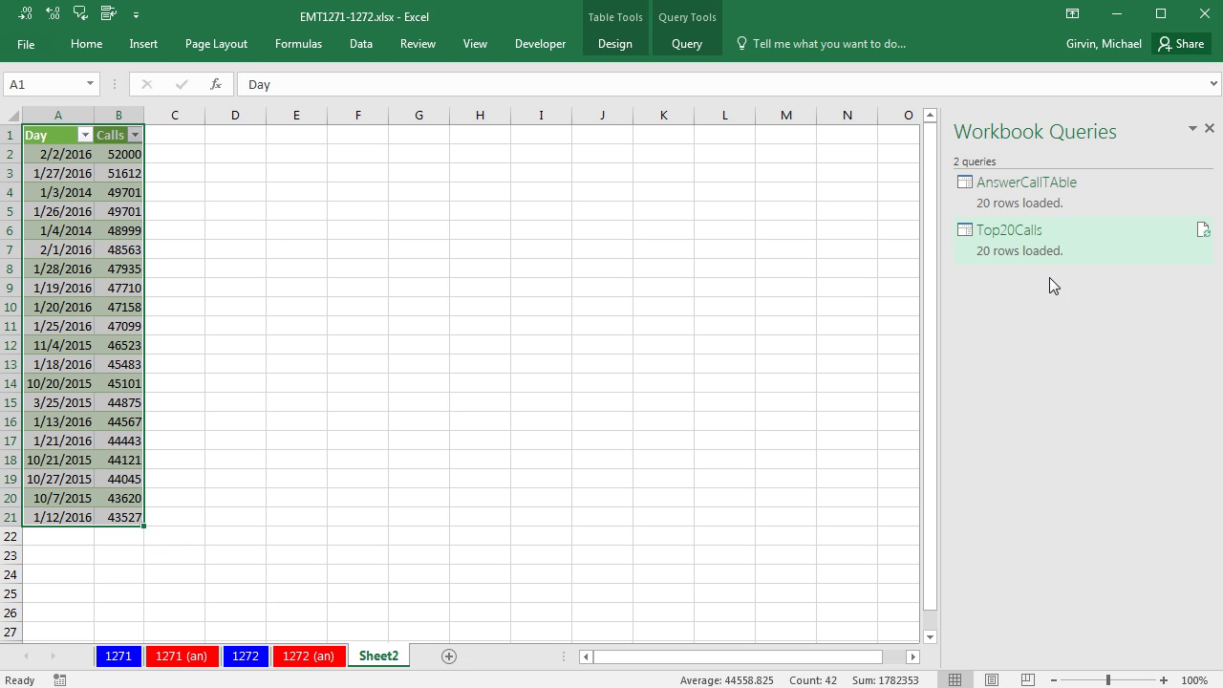
Move the loaded query table to cell K5 of sheet 1271, close the Workbook Queries pane and autofit column L.
mouse_move(1068, 256)
key(ctrl+x)
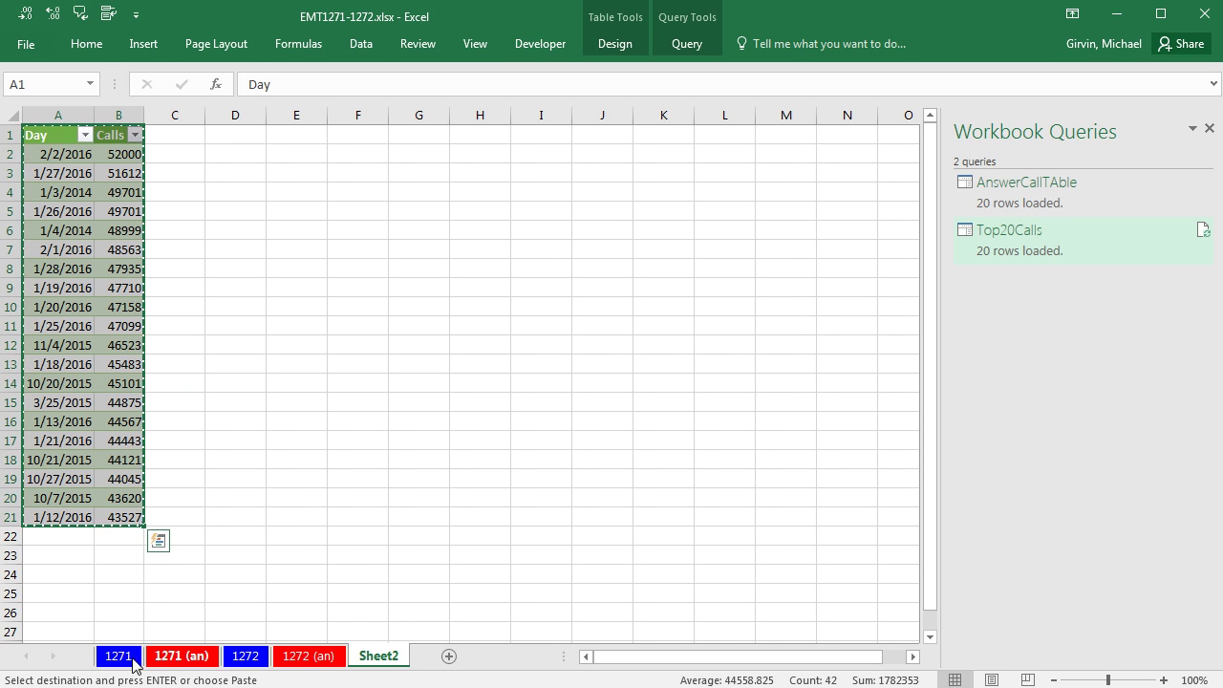
click(122, 659)
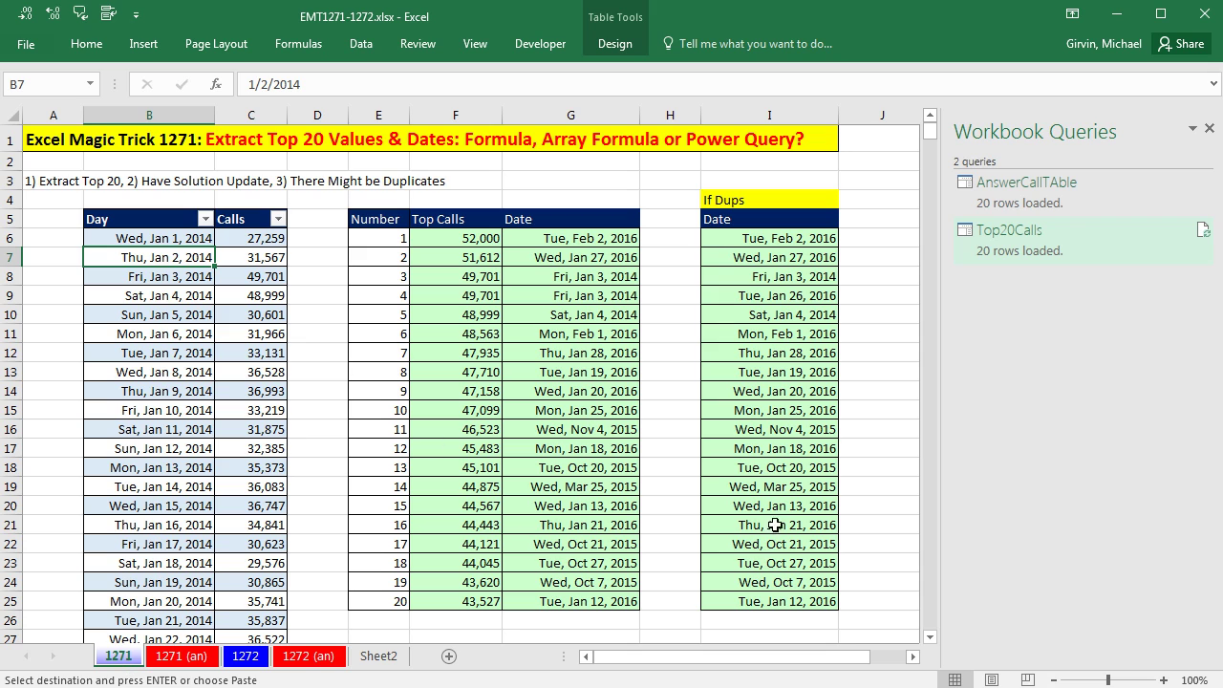
click(1210, 133)
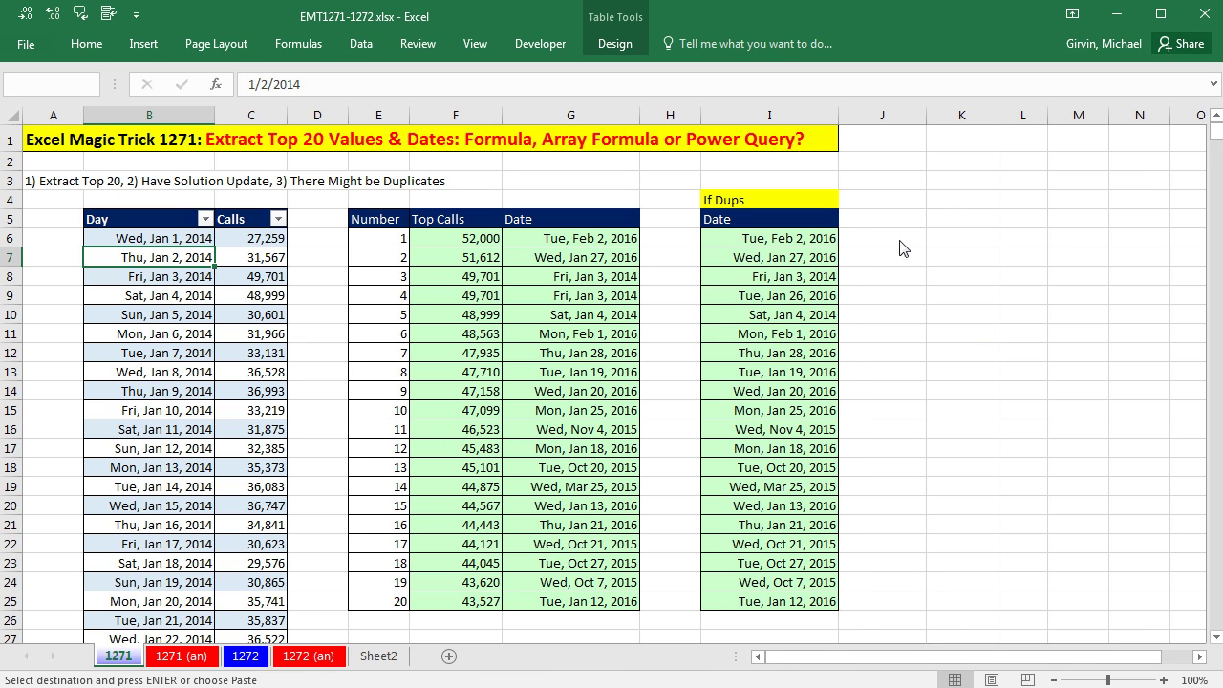
click(950, 219)
key(ctrl+v)
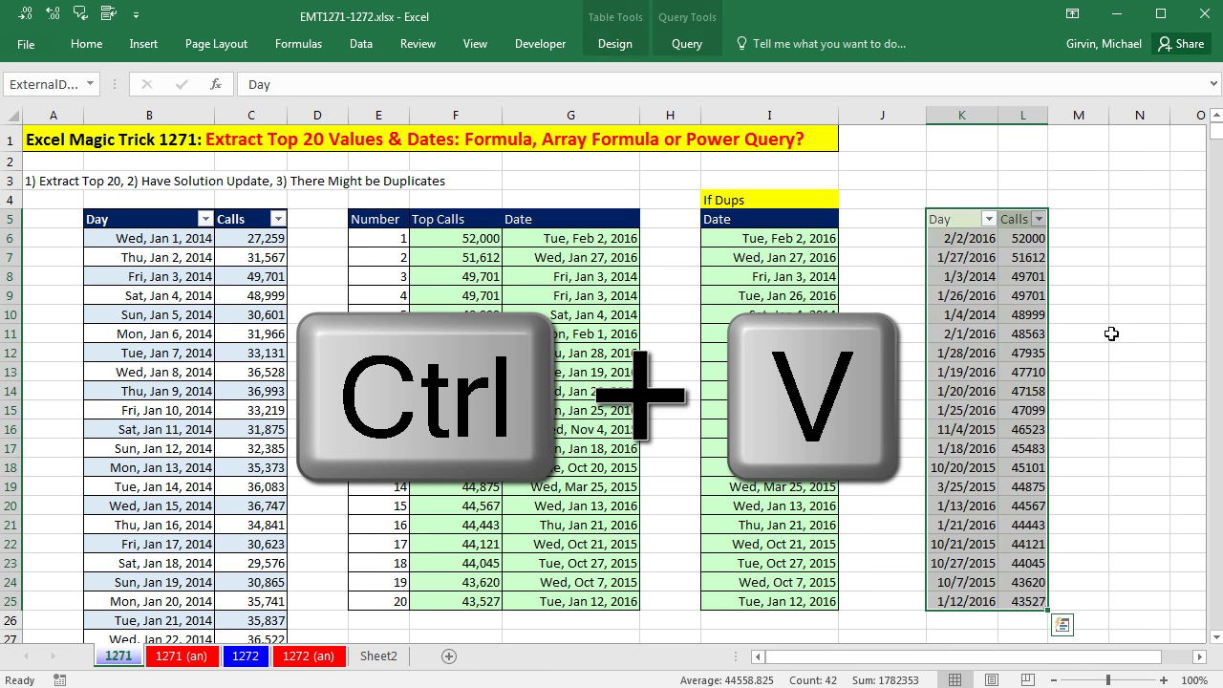
double_click(1049, 116)
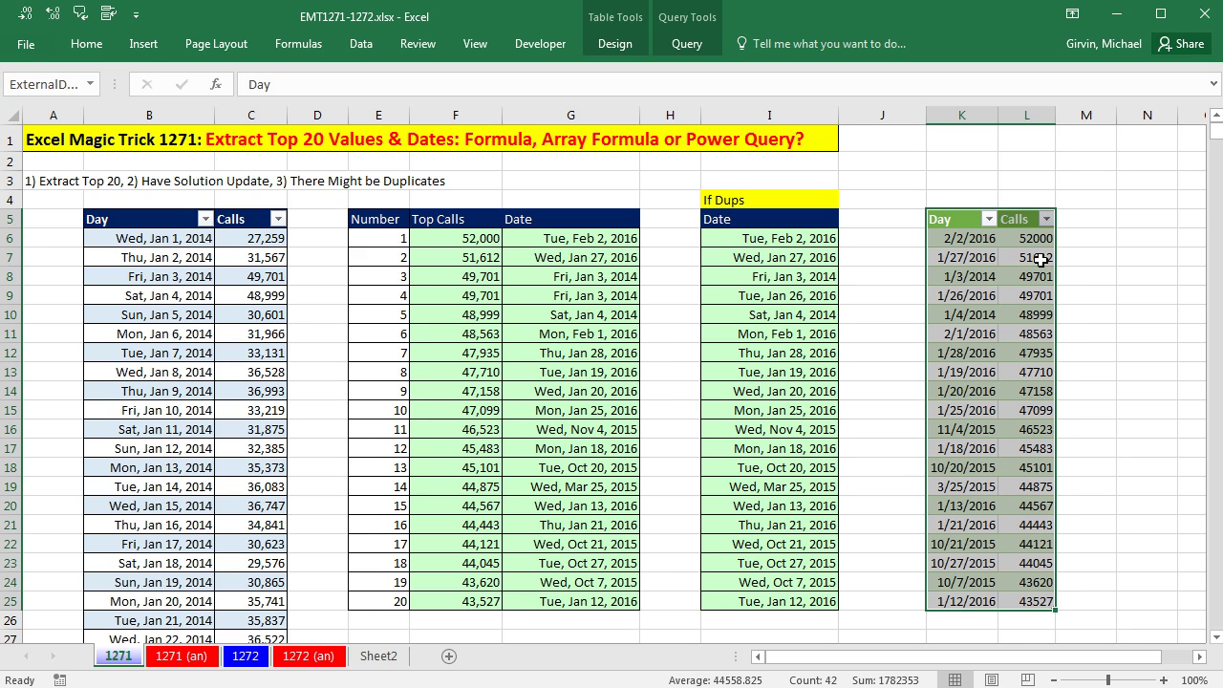
Set the Calls value in C9 to 57000 and refresh the query table at K5.
click(1077, 241)
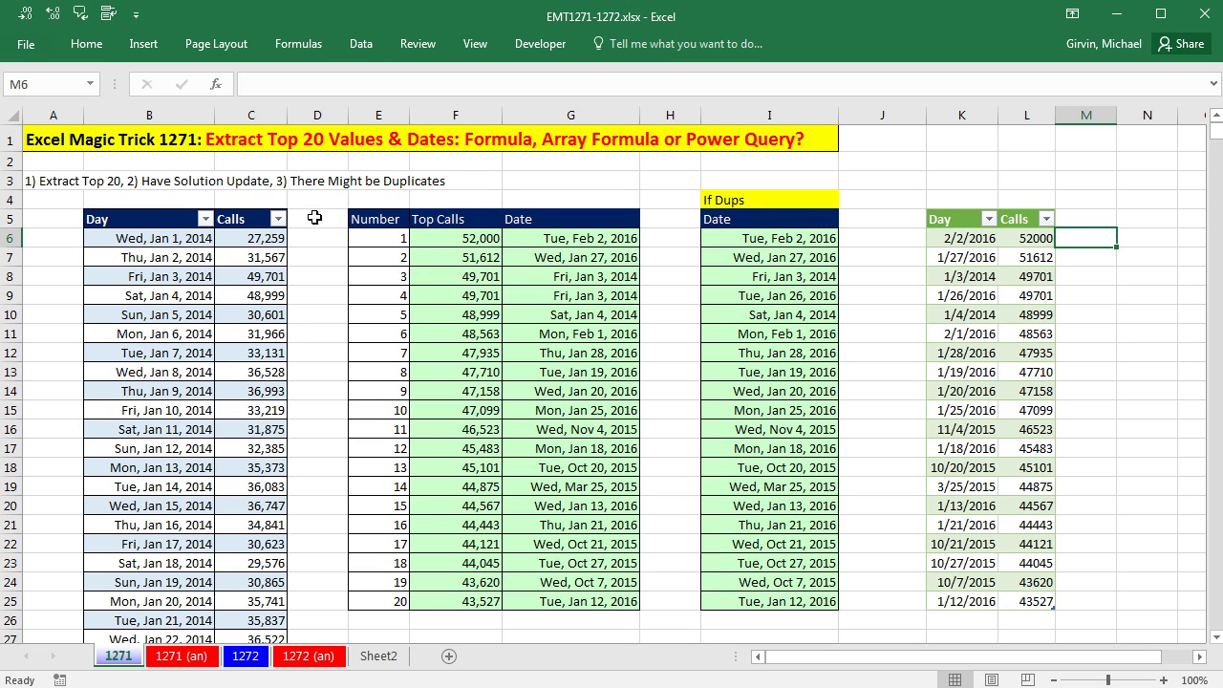
click(244, 297)
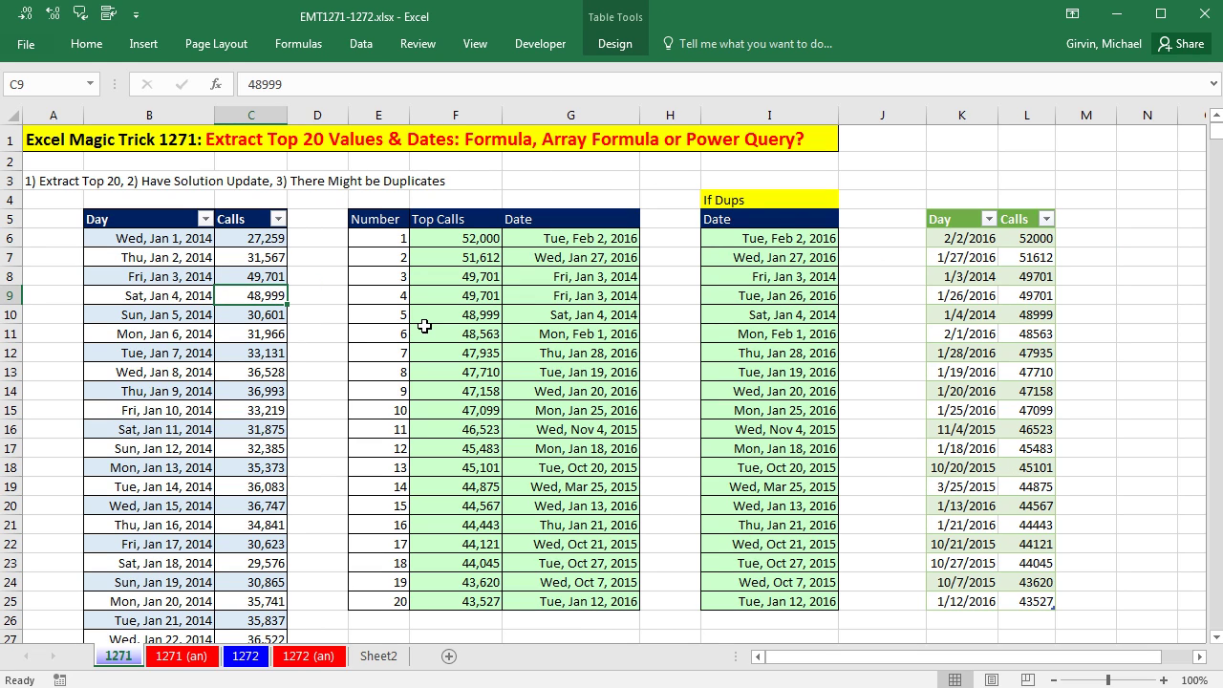
text(5)
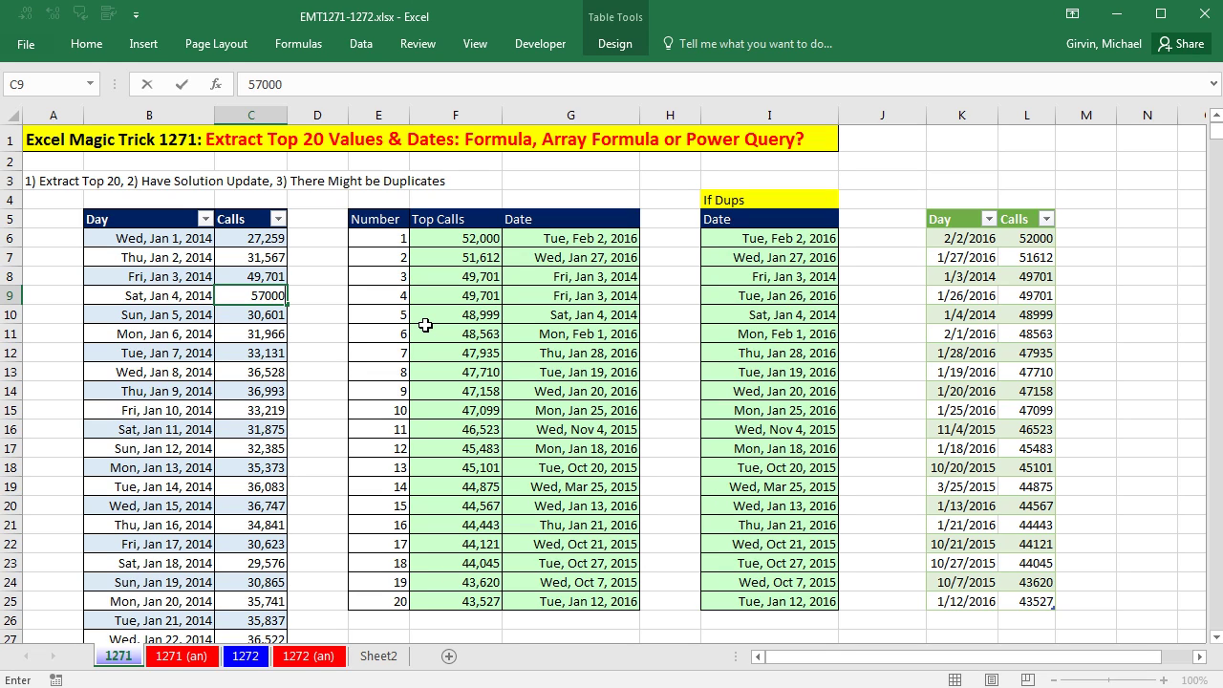
text(7000)
key(ctrl+Return)
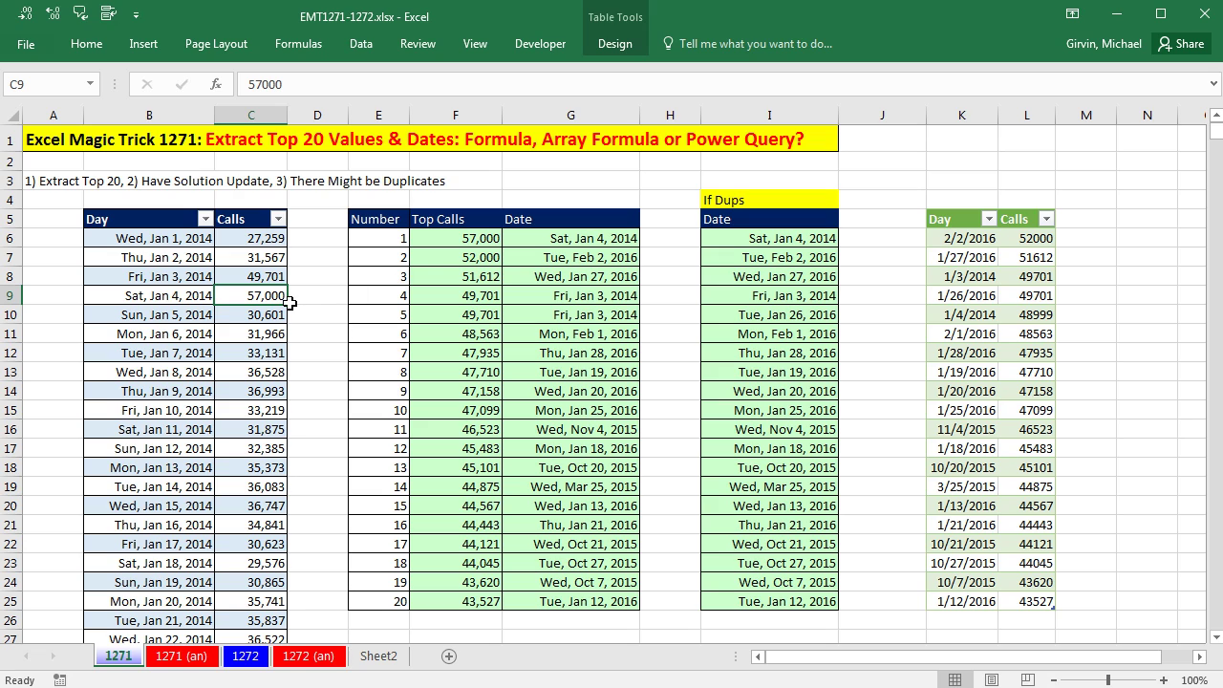
right_click(955, 260)
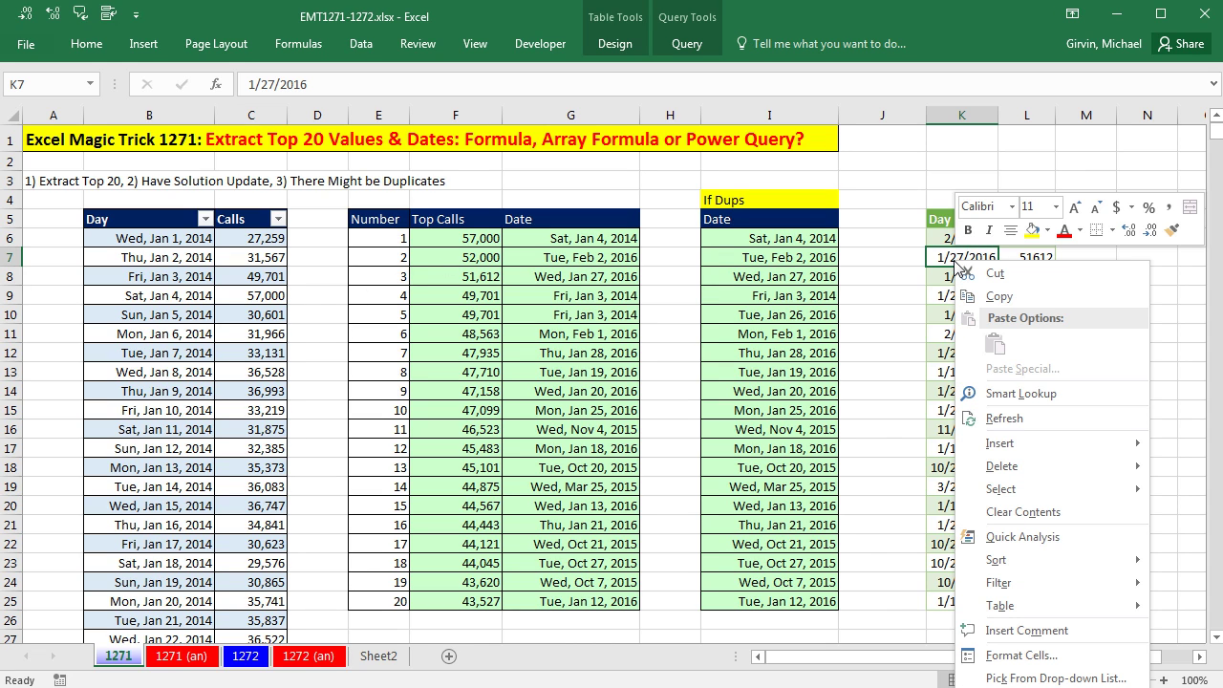
click(997, 423)
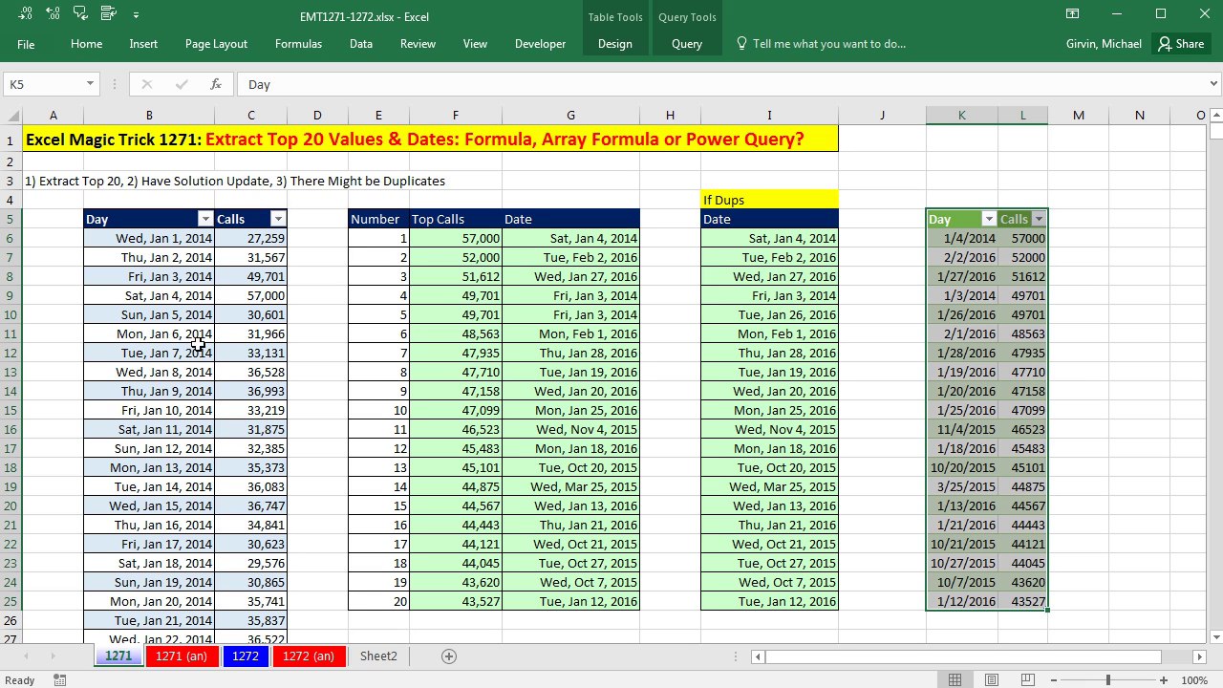
Review the LARGE formula in F6, the INDEX/MATCH formula in G6, the INDEX/AGGREGATE formula in I6 and the query table's first row.
double_click(434, 241)
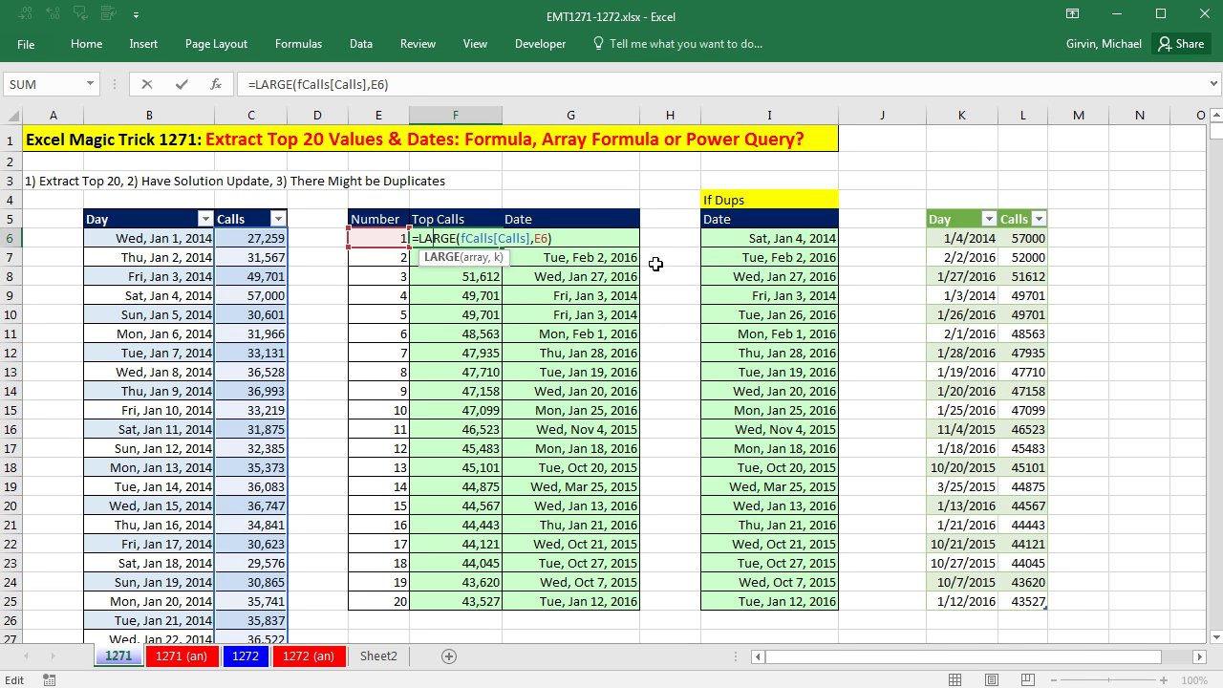
key(Return)
double_click(604, 241)
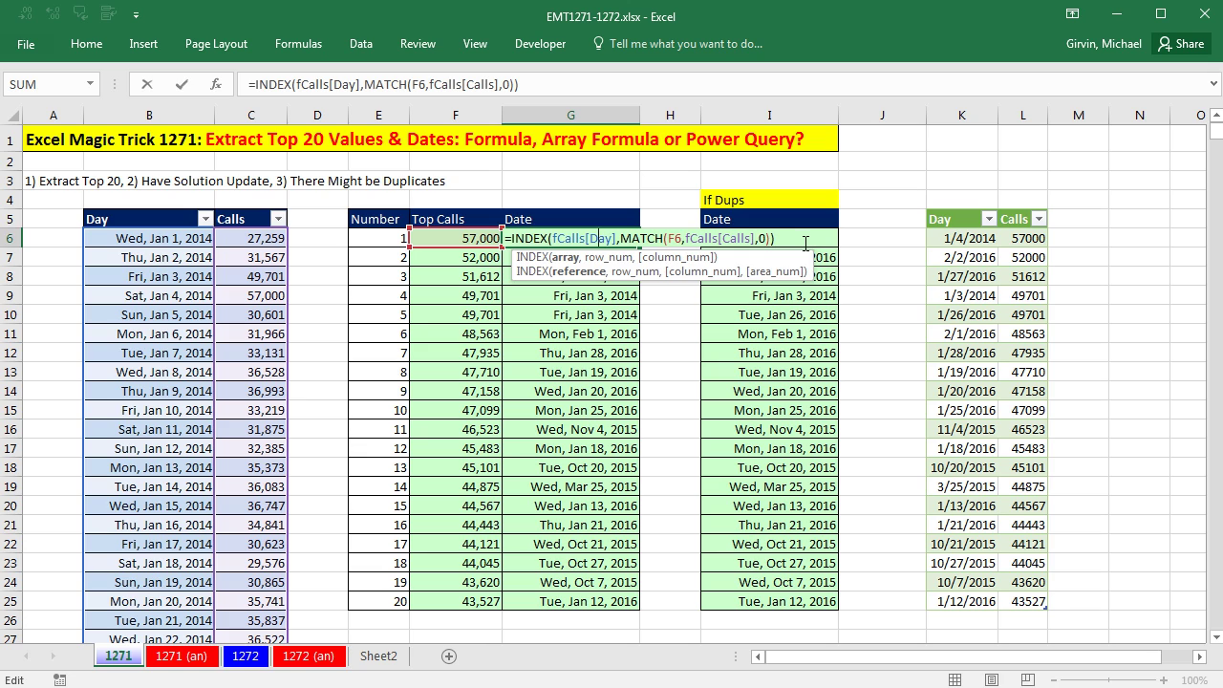
key(ctrl+Return)
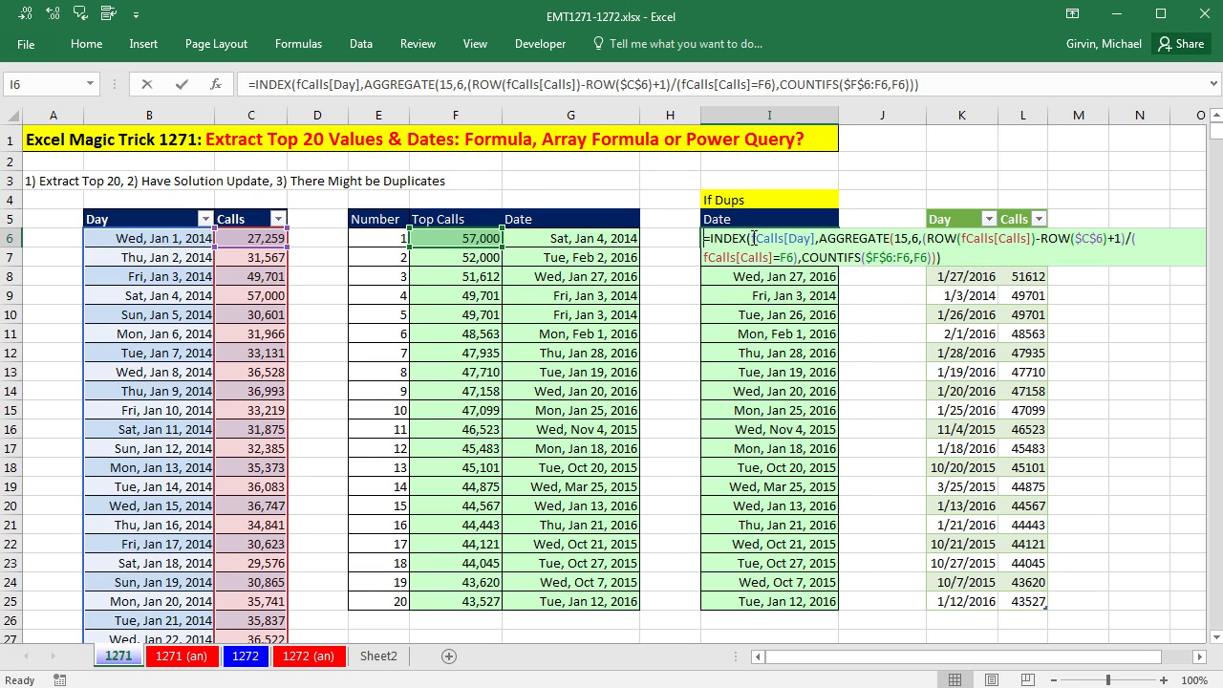
double_click(754, 238)
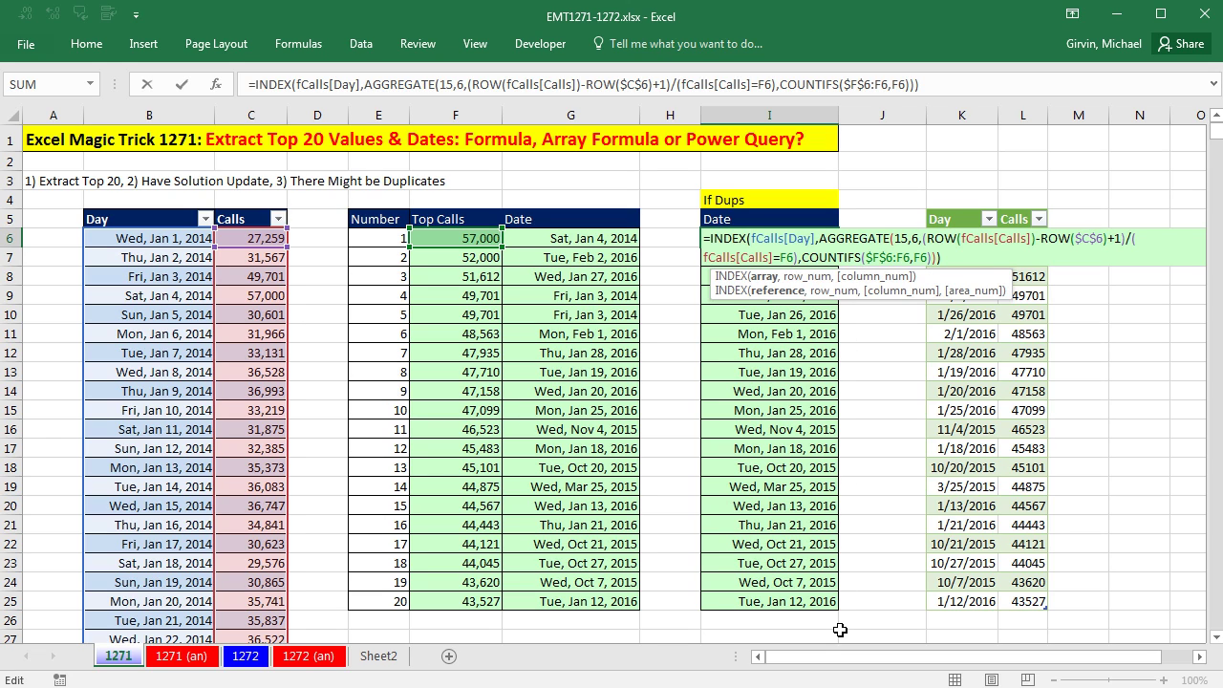
key(Escape)
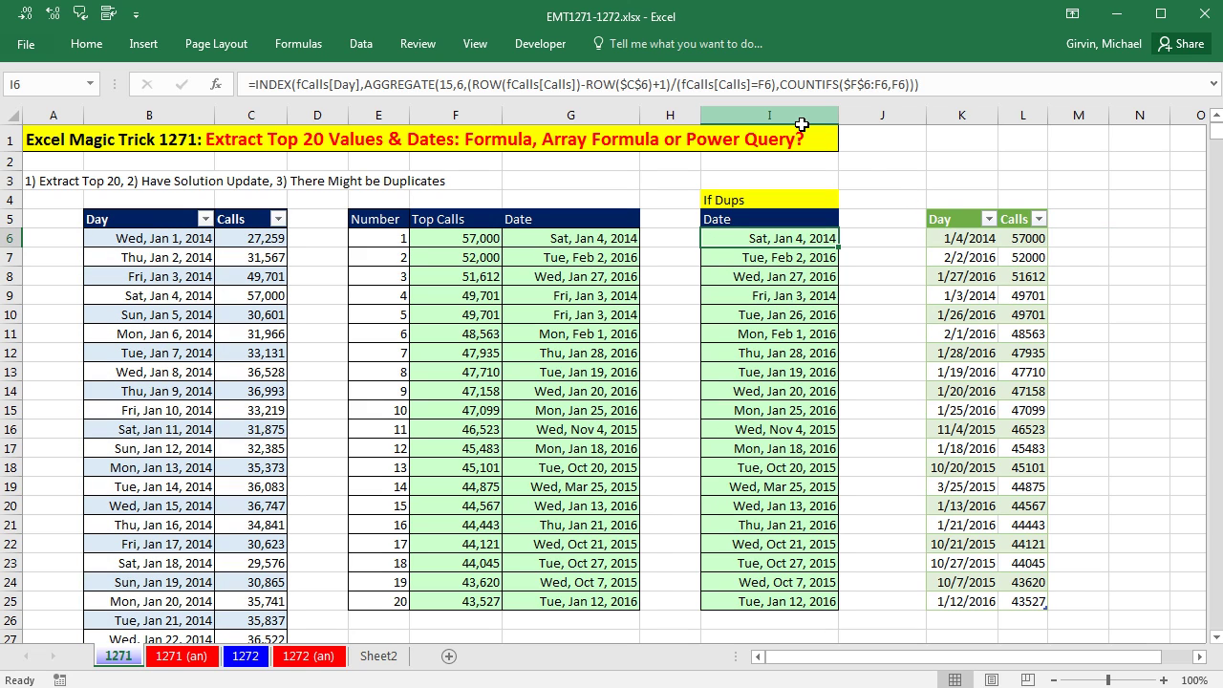
click(962, 235)
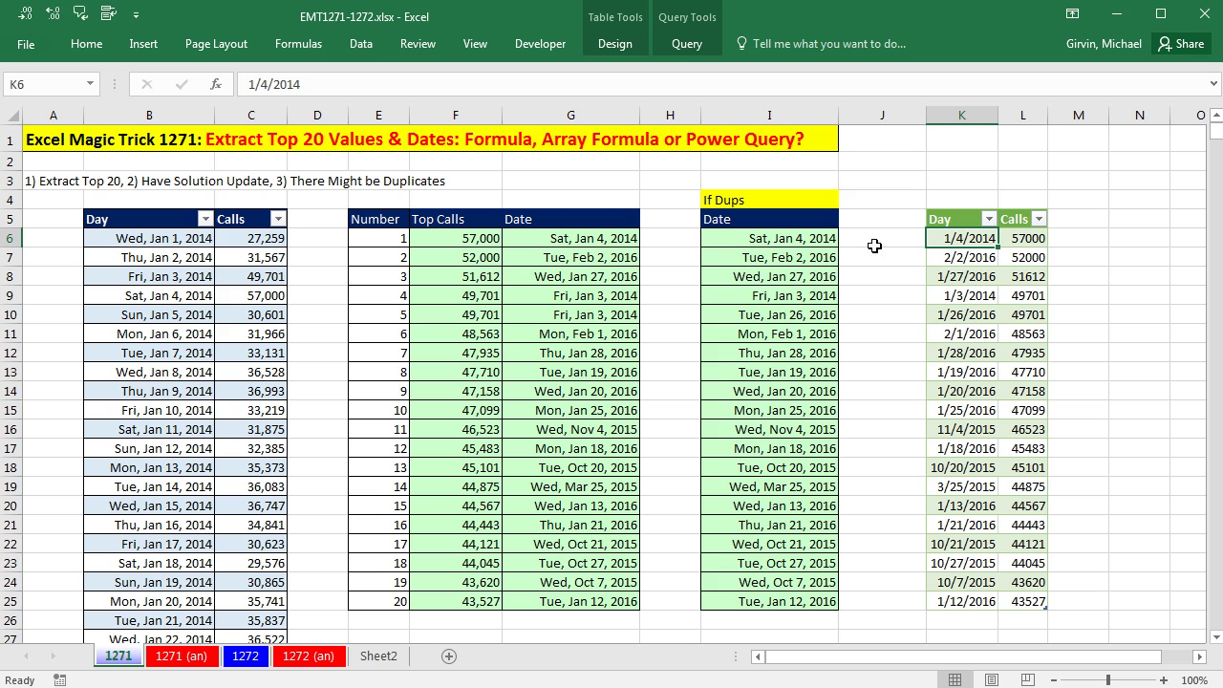